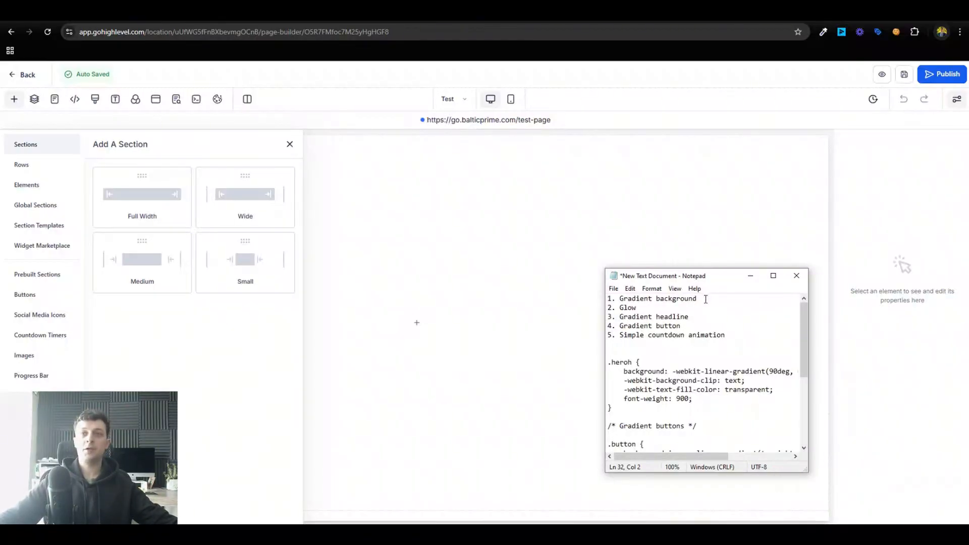
left_click_drag(706, 298, 620, 308)
left_click_drag(706, 317, 621, 316)
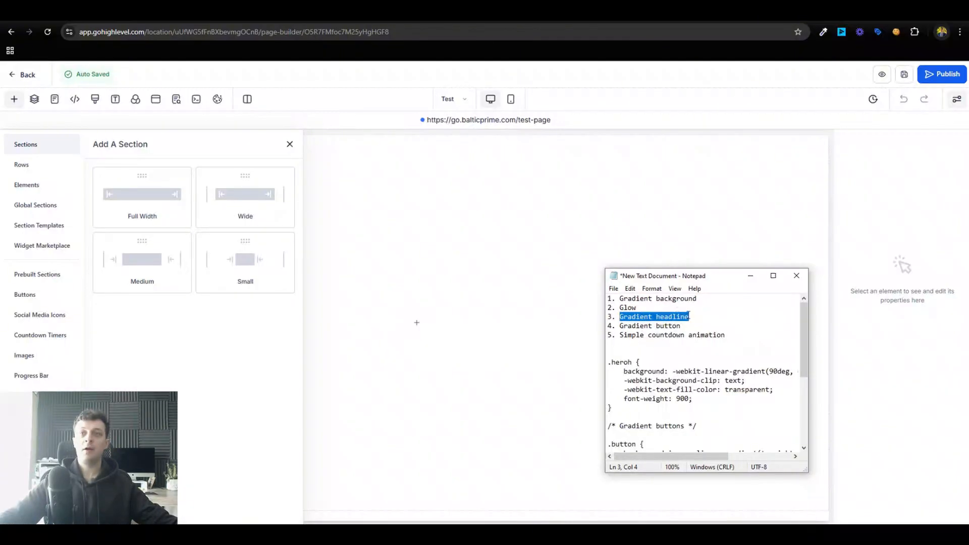
left_click_drag(687, 327, 726, 336)
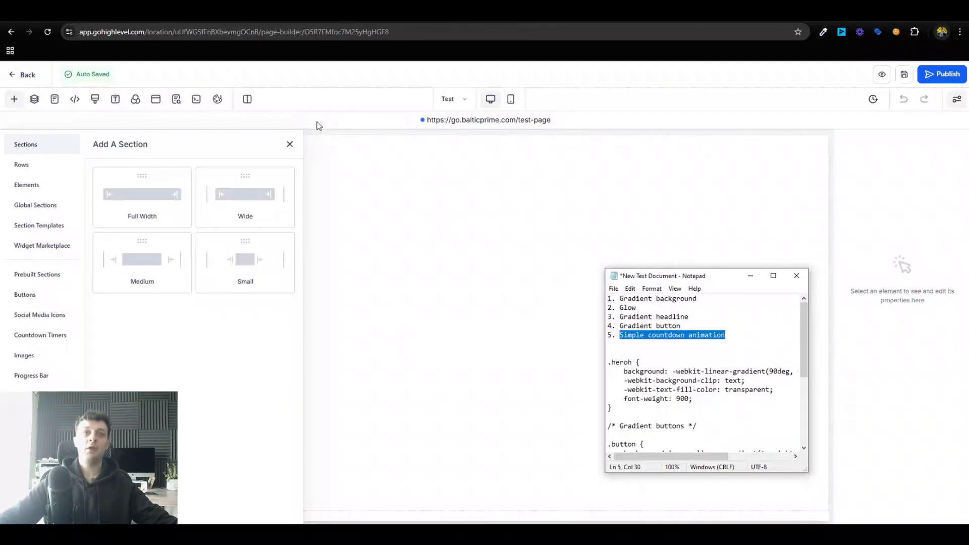
left_click(289, 144)
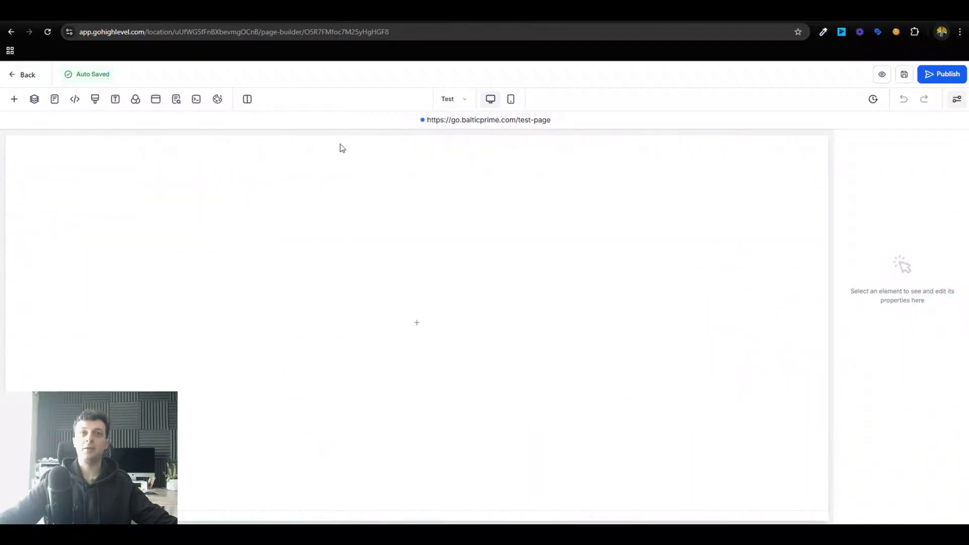
Add a full-width section to the blank page and place a 1 Column row inside it
left_click(16, 100)
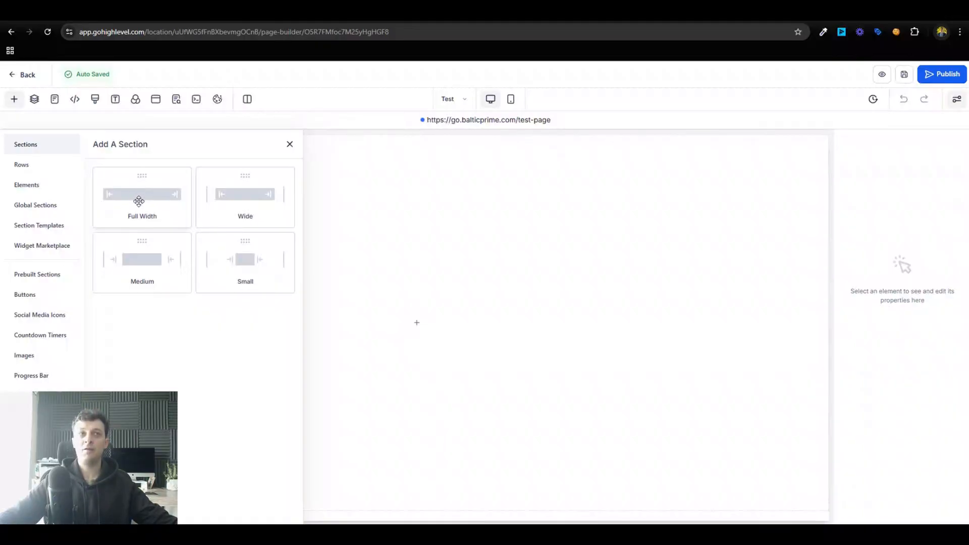
left_click_drag(134, 202, 408, 242)
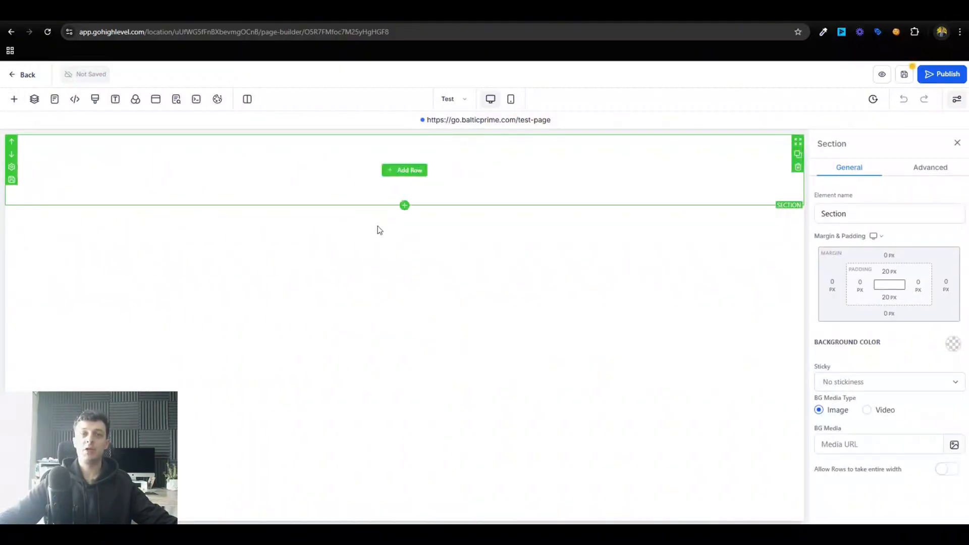
left_click(408, 172)
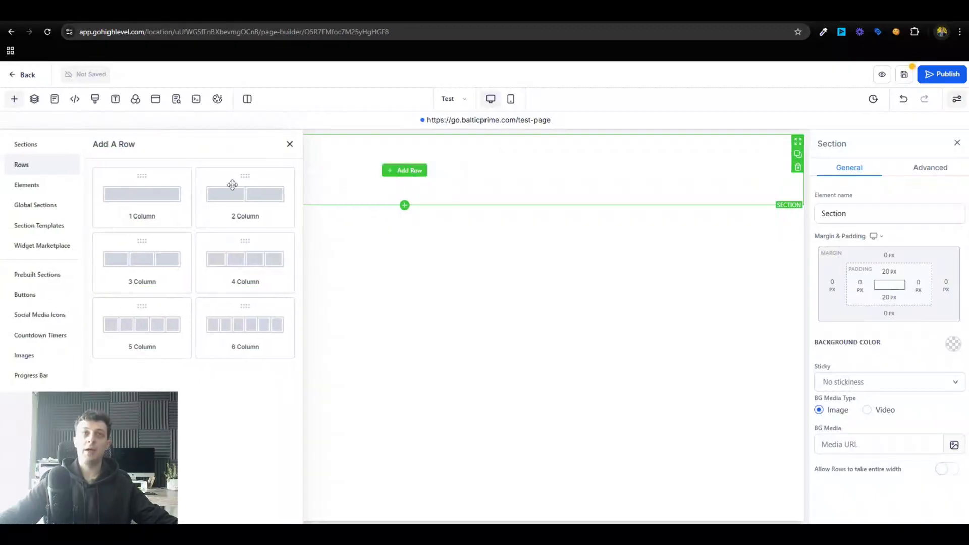
left_click_drag(146, 191, 251, 184)
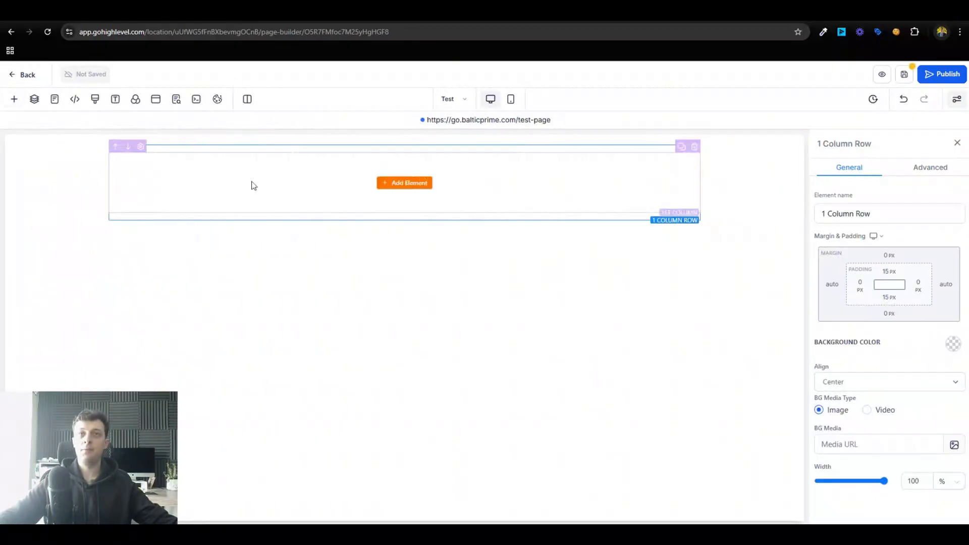
Set the new section's top padding to 300 px
left_click(729, 155)
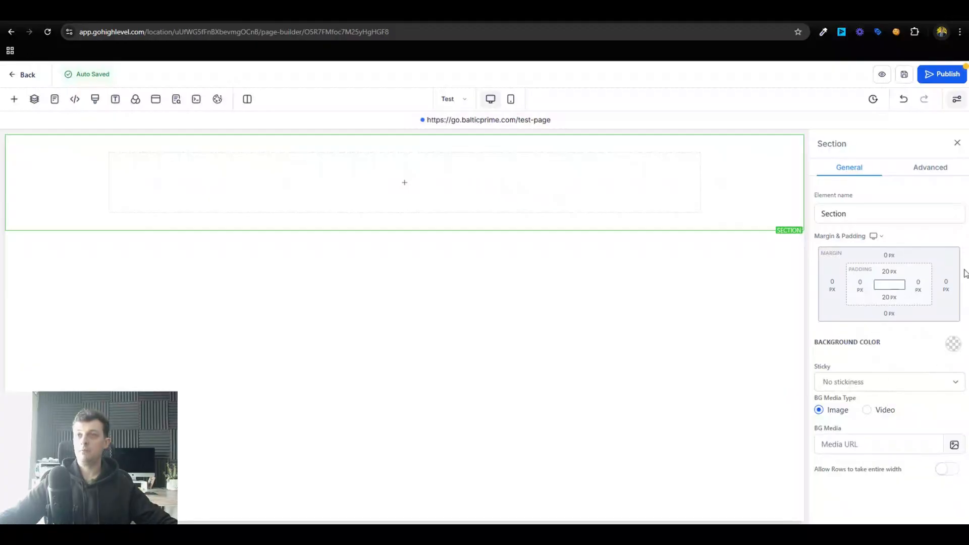
left_click(889, 271)
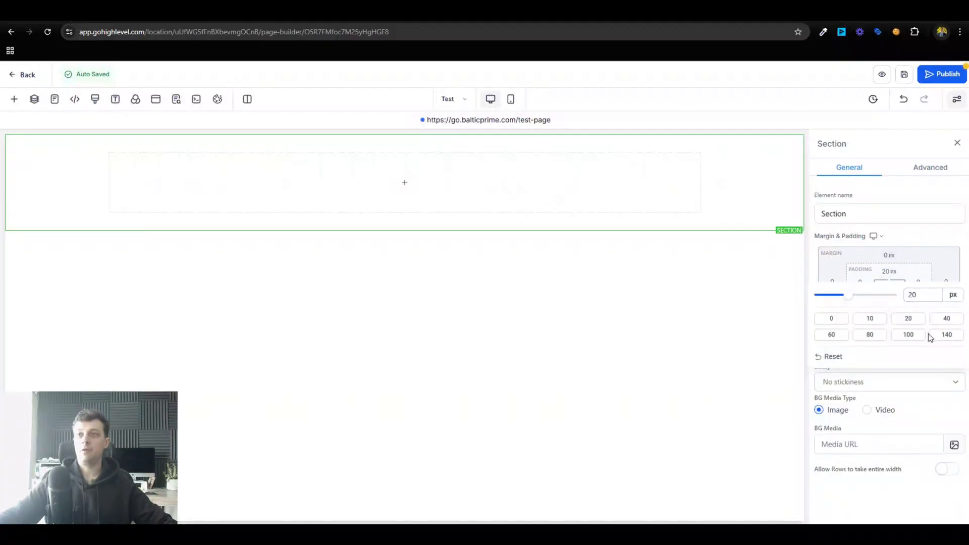
left_click(945, 335)
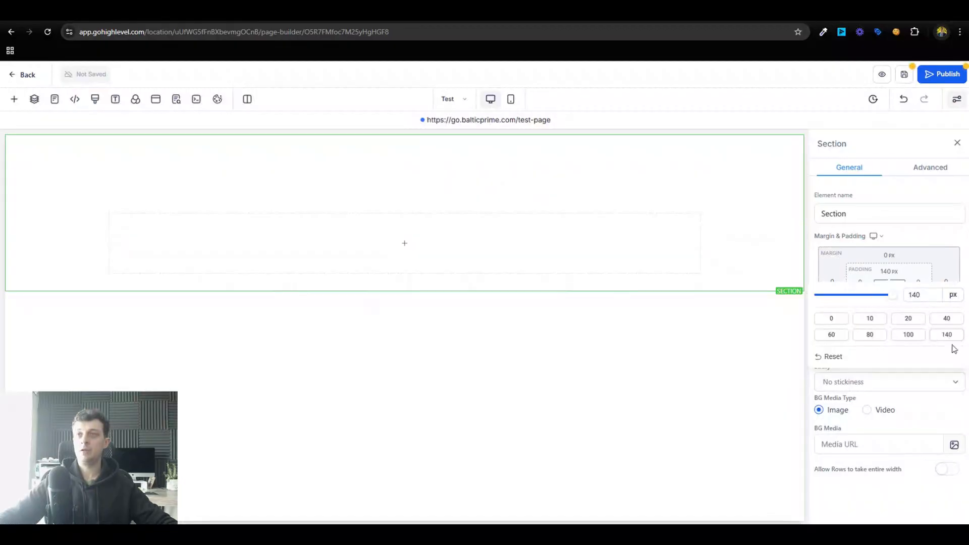
double_click(927, 295)
type("300")
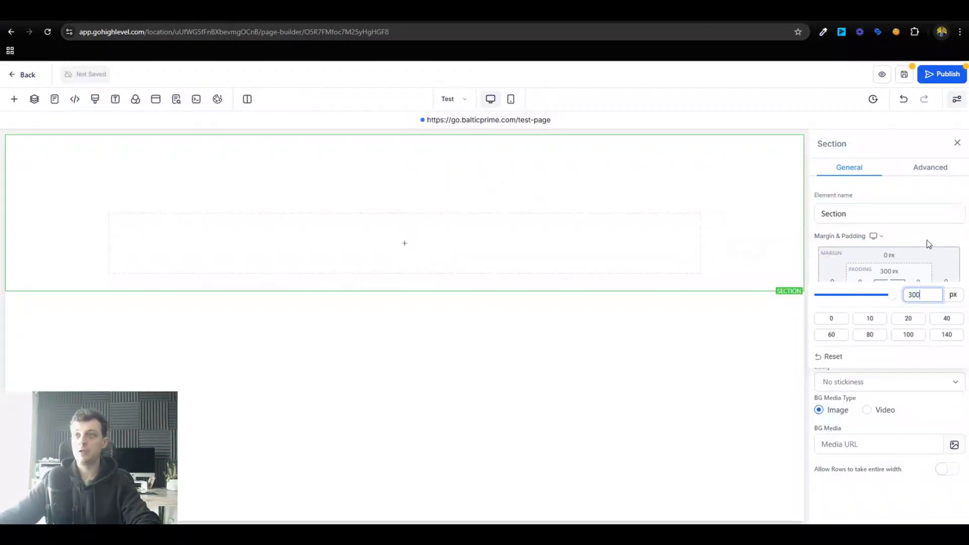
left_click(927, 241)
Set the section's bottom padding to 300 px and close its settings
left_click(889, 298)
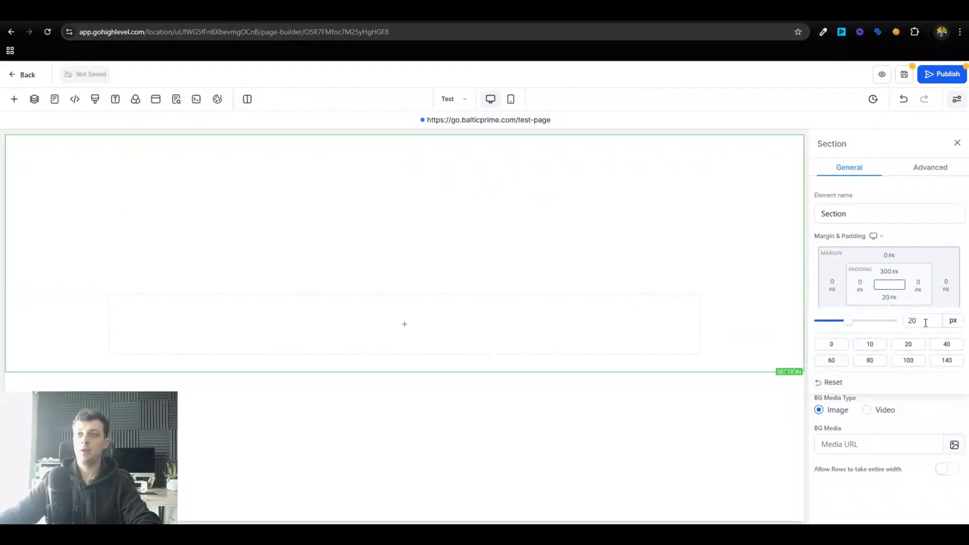
double_click(914, 321)
type("30")
left_click(928, 230)
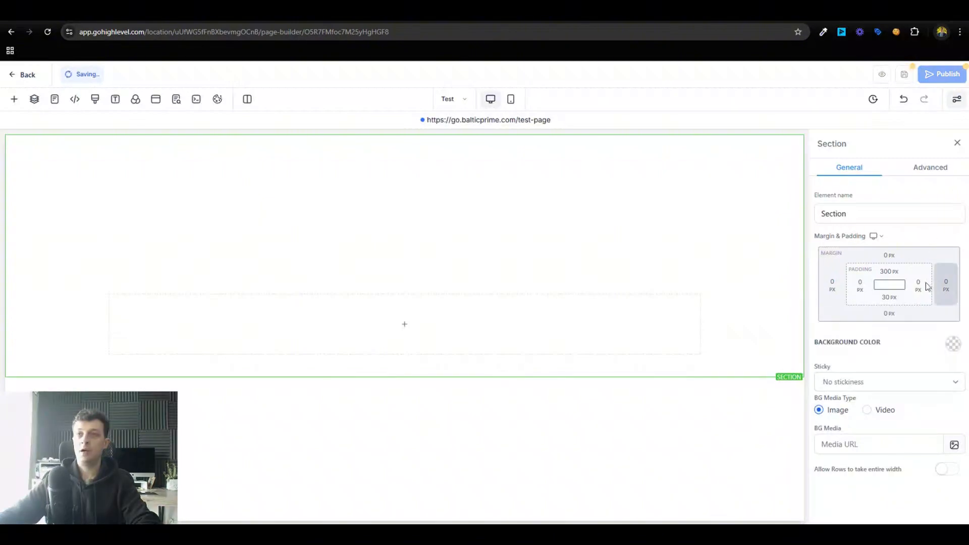
left_click(889, 298)
left_click(910, 320)
type("00")
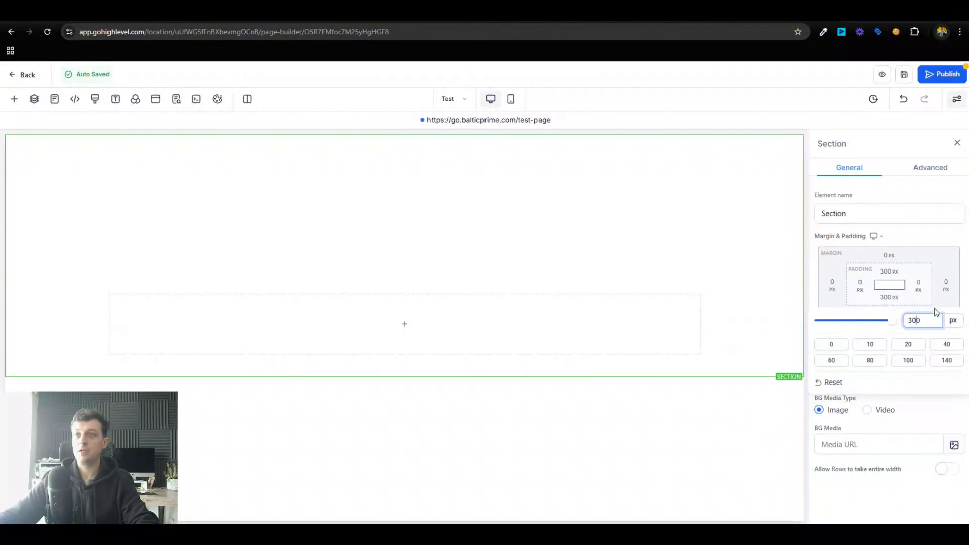
left_click(945, 305)
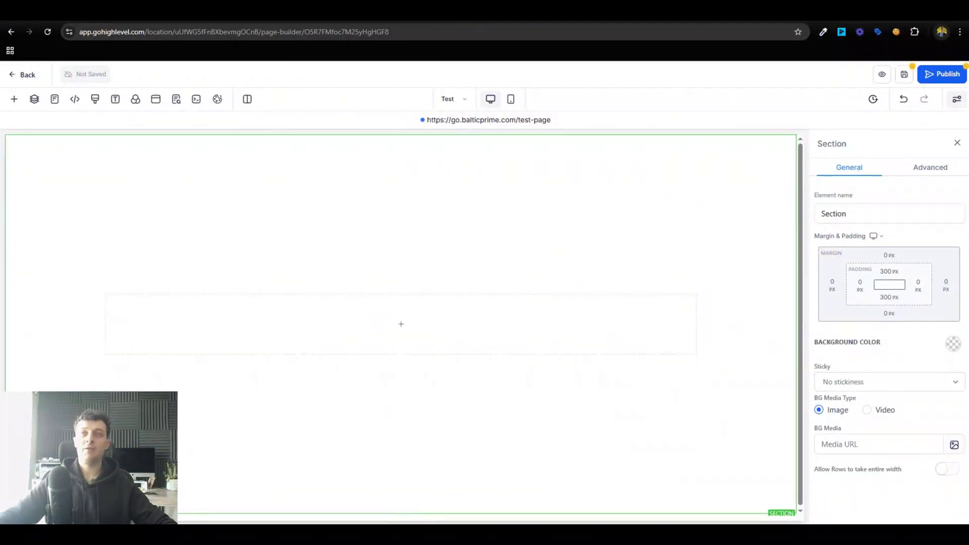
left_click(957, 145)
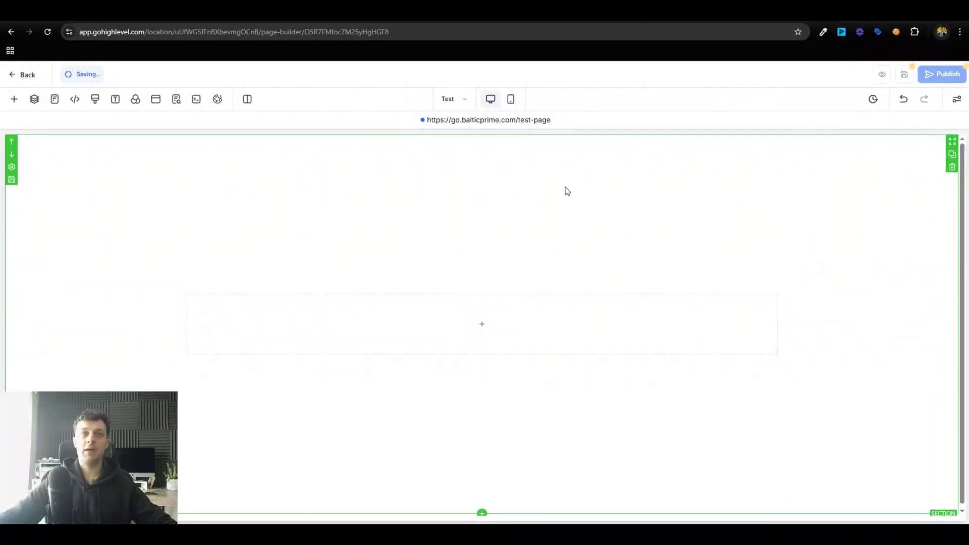
Copy the class name backg from the Notepad notes and add it to the section as a custom class
left_click(388, 184)
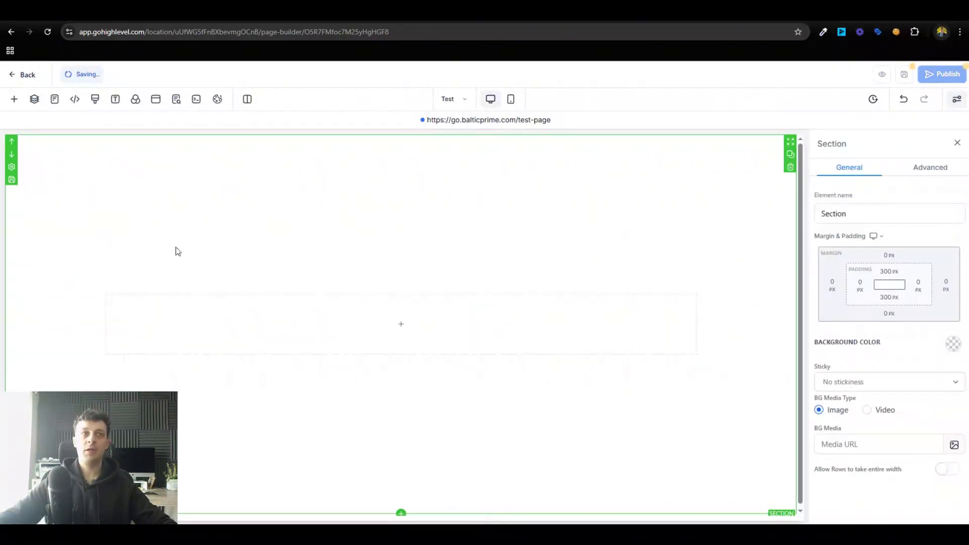
left_click(946, 169)
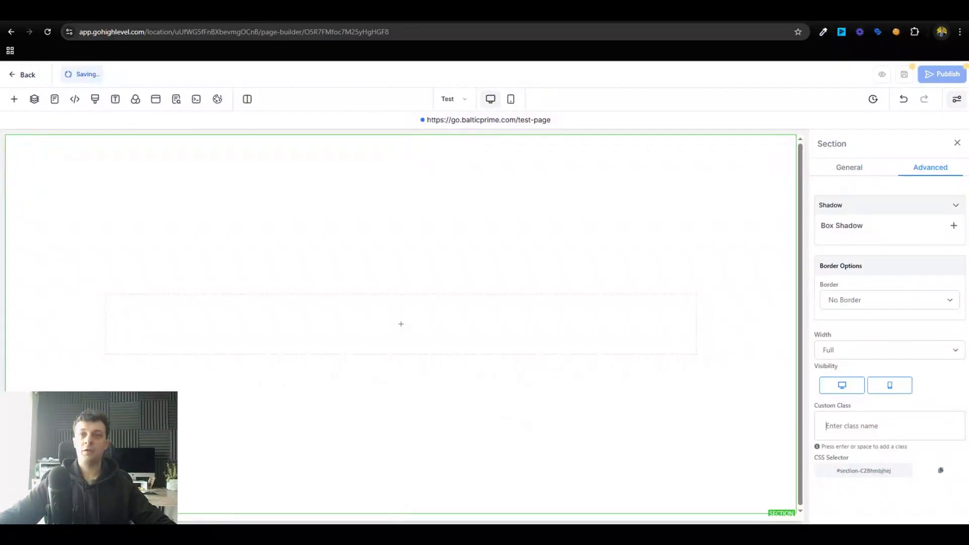
key("alt+Tab")
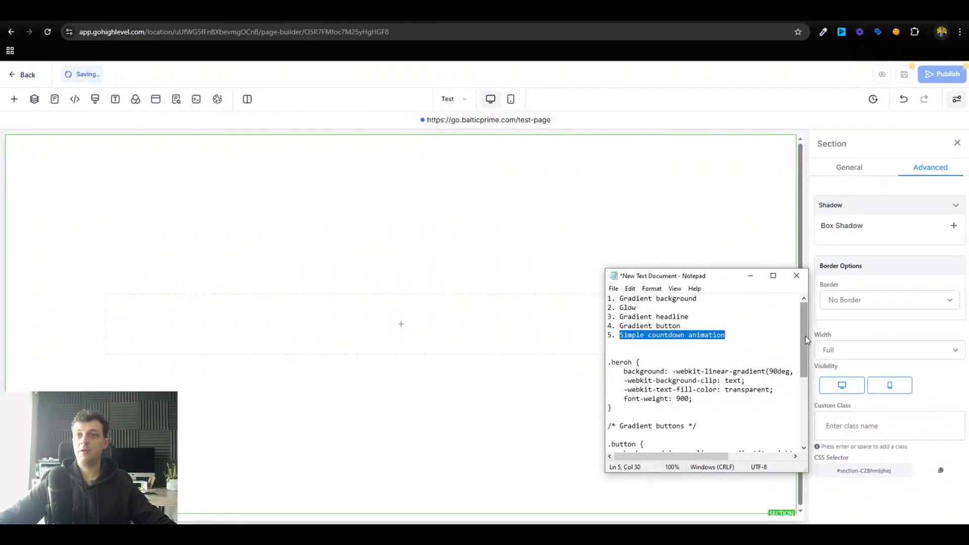
scroll(807, 348, "down", 1)
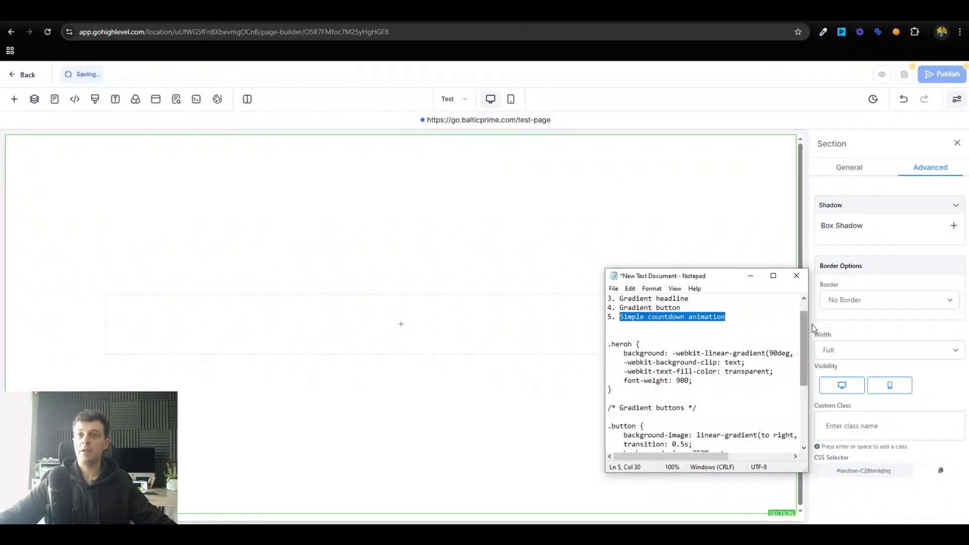
left_click_drag(805, 332, 806, 390)
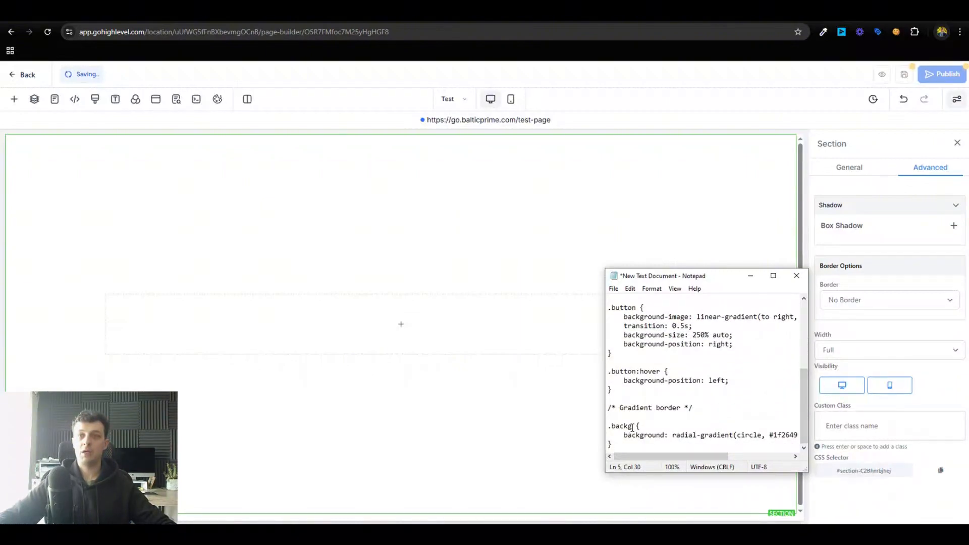
left_click_drag(632, 427, 612, 426)
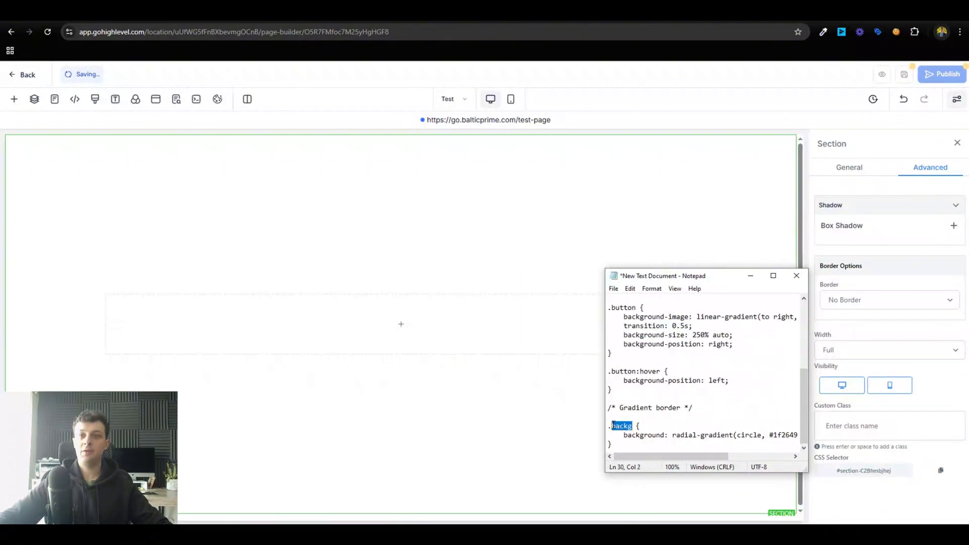
key("ctrl+c")
left_click(860, 435)
key("ctrl+v")
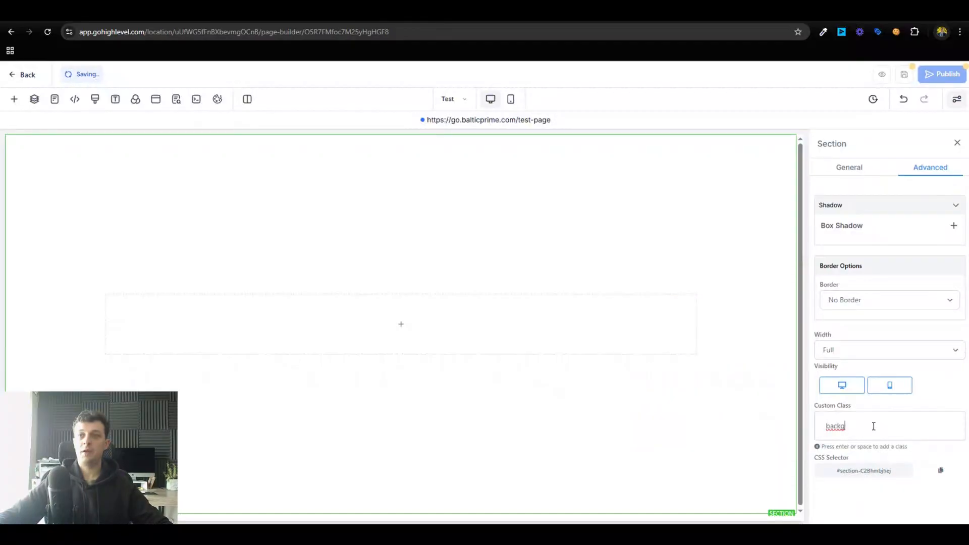
key("Return")
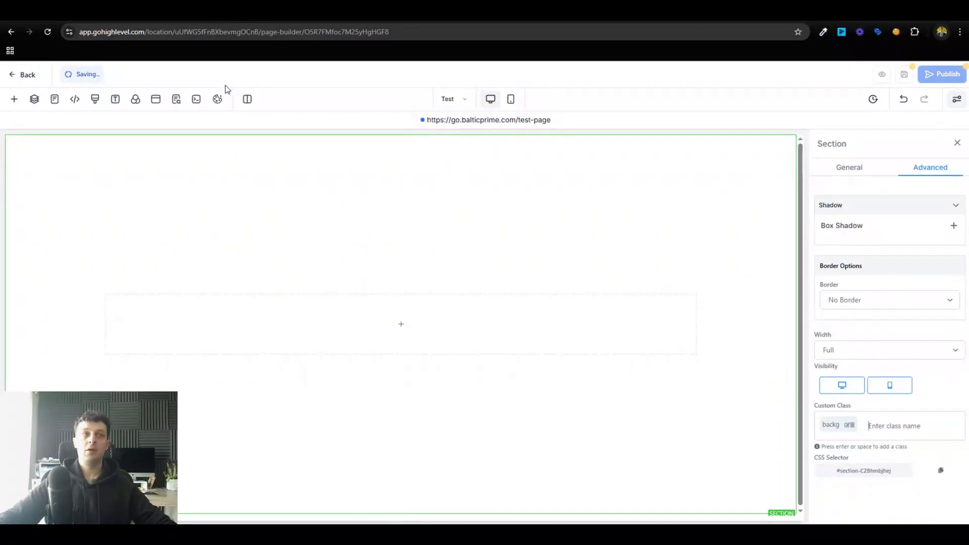
Copy the .backg radial-gradient rule (circle, #1f2649, #000) from Notepad into the page's custom CSS and save it
left_click(95, 98)
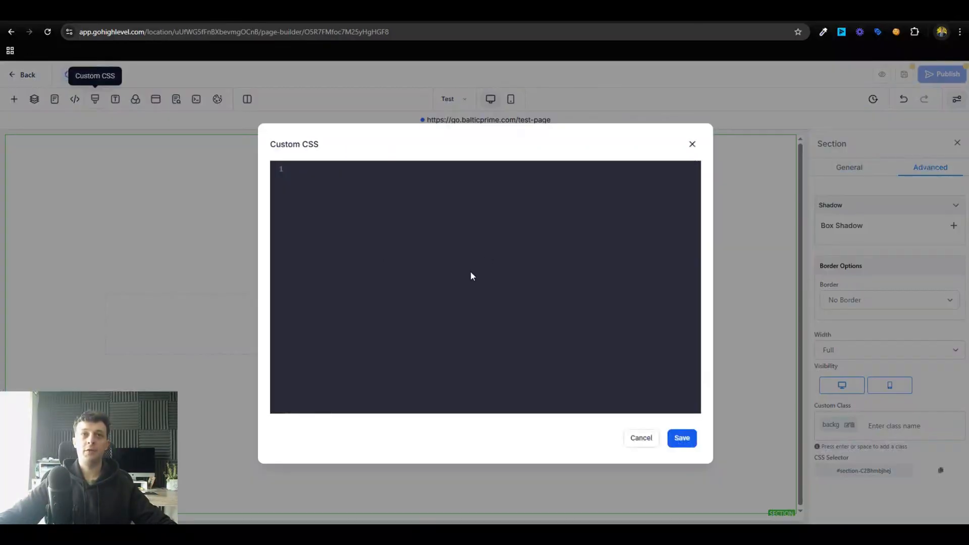
left_click(247, 533)
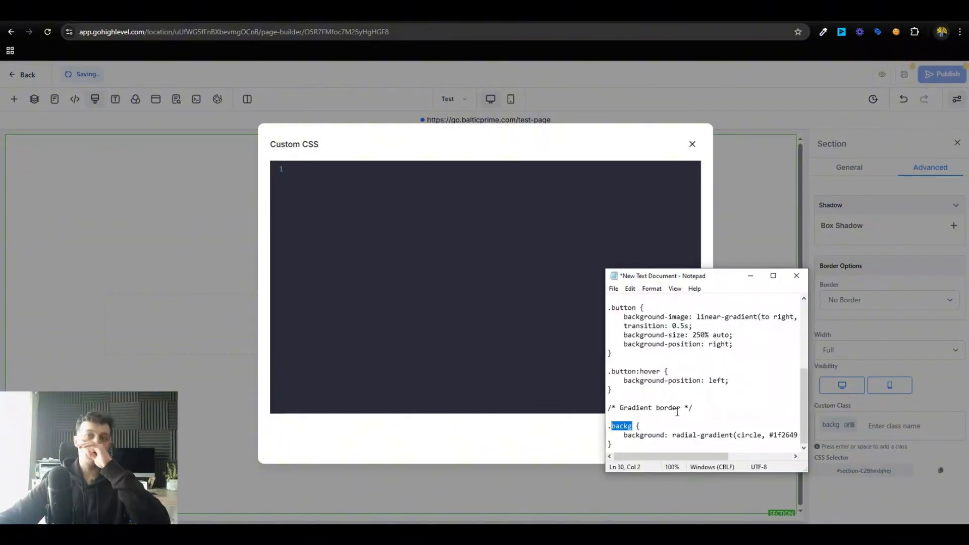
left_click_drag(608, 426, 610, 444)
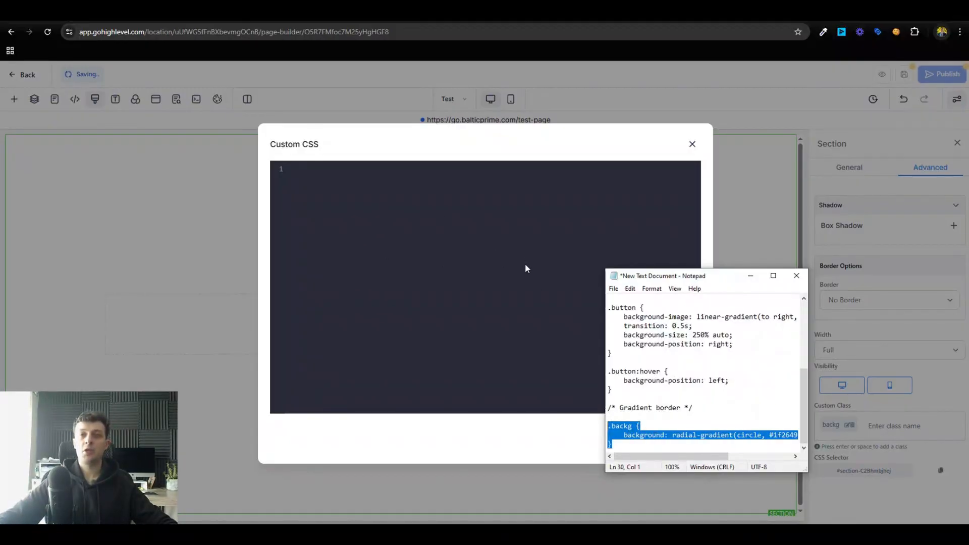
left_click(480, 221)
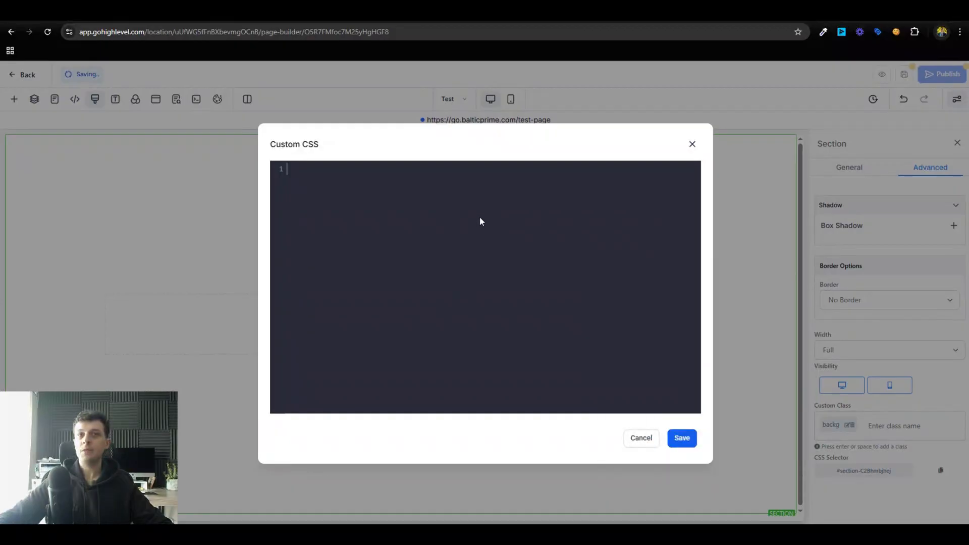
key("ctrl+v")
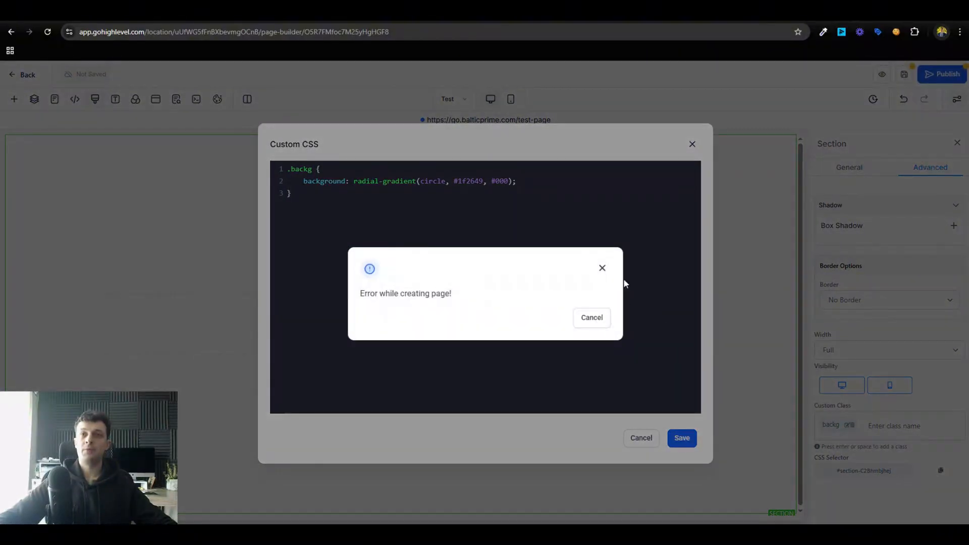
left_click(602, 268)
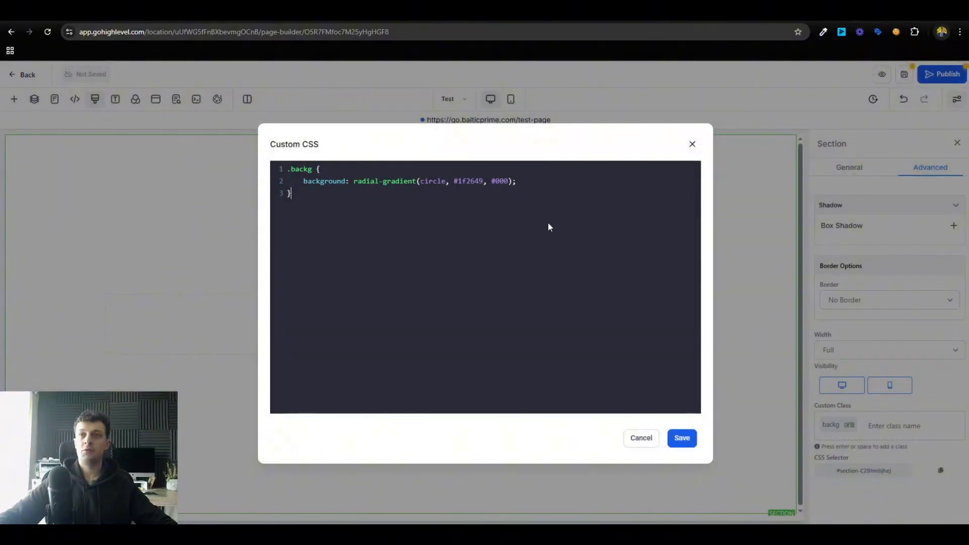
left_click(673, 437)
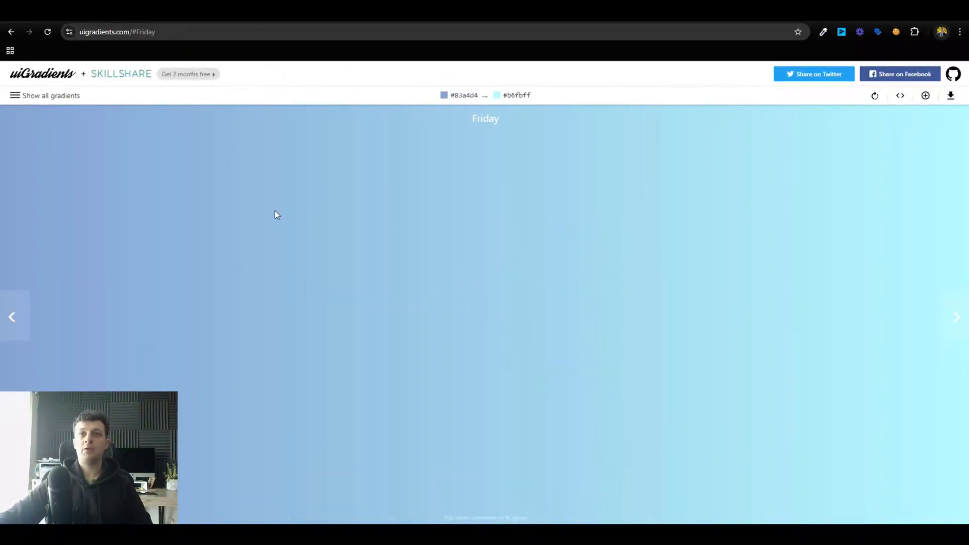
Browse the full gradient collection on uiGradients for colour combinations, then return to the page builder
left_click(29, 98)
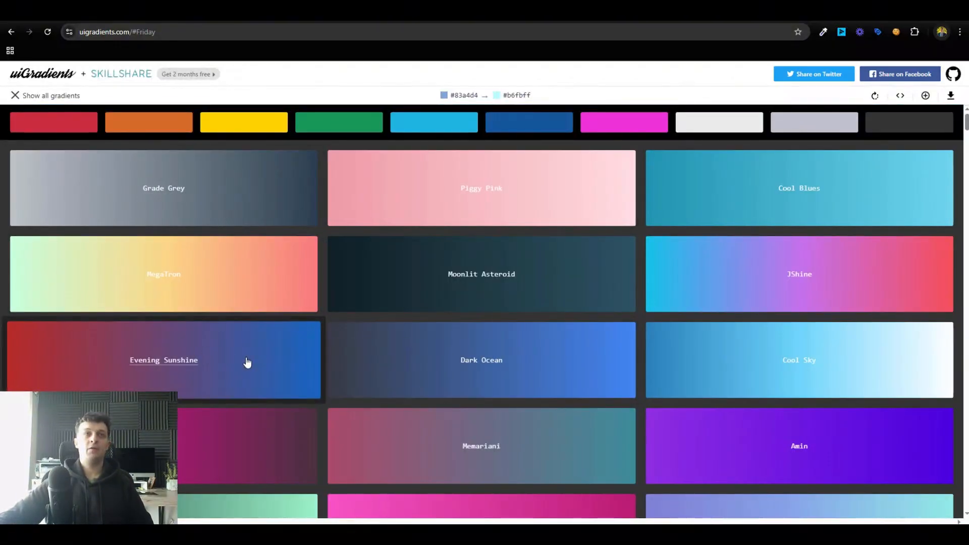
scroll(247, 363, "down", 1)
scroll(608, 410, "down", 5)
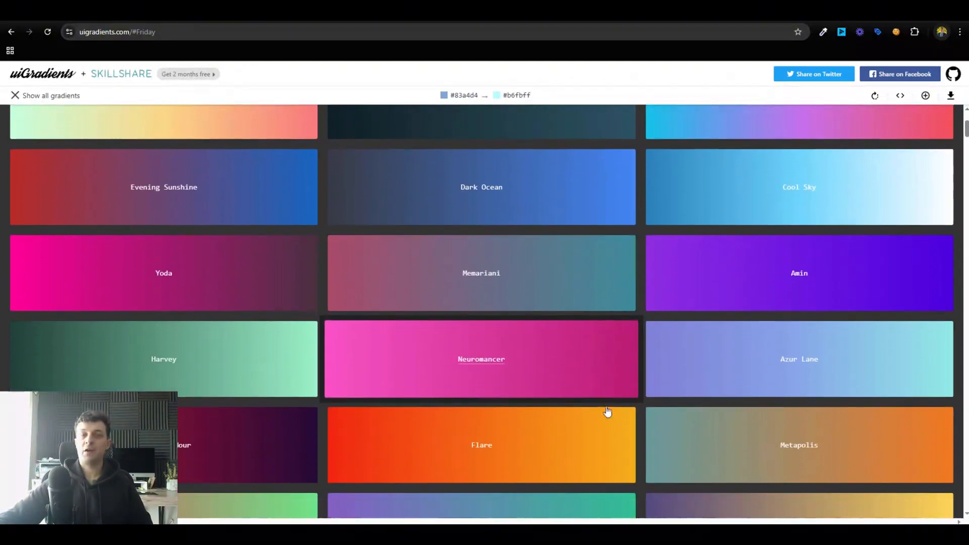
scroll(504, 396, "up", 6)
scroll(509, 395, "down", 6)
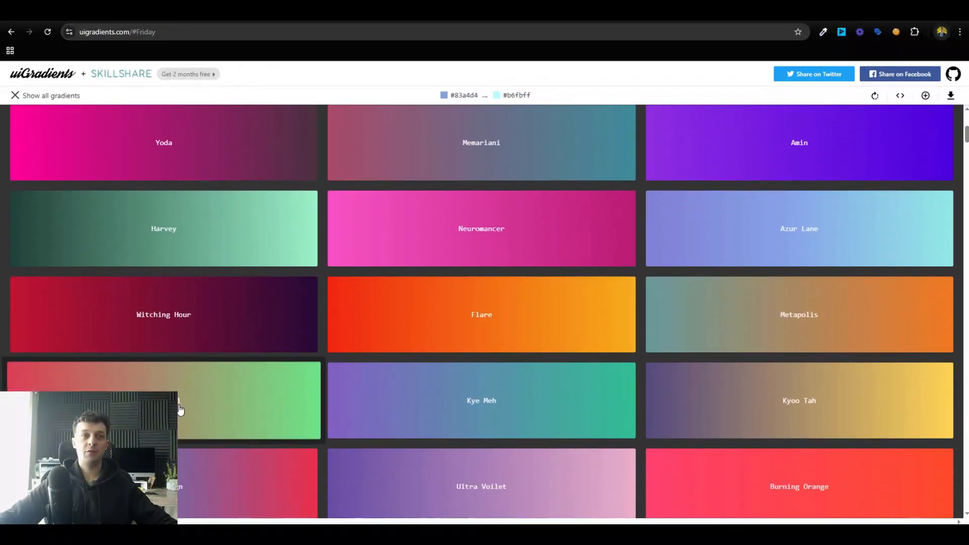
left_click(180, 410)
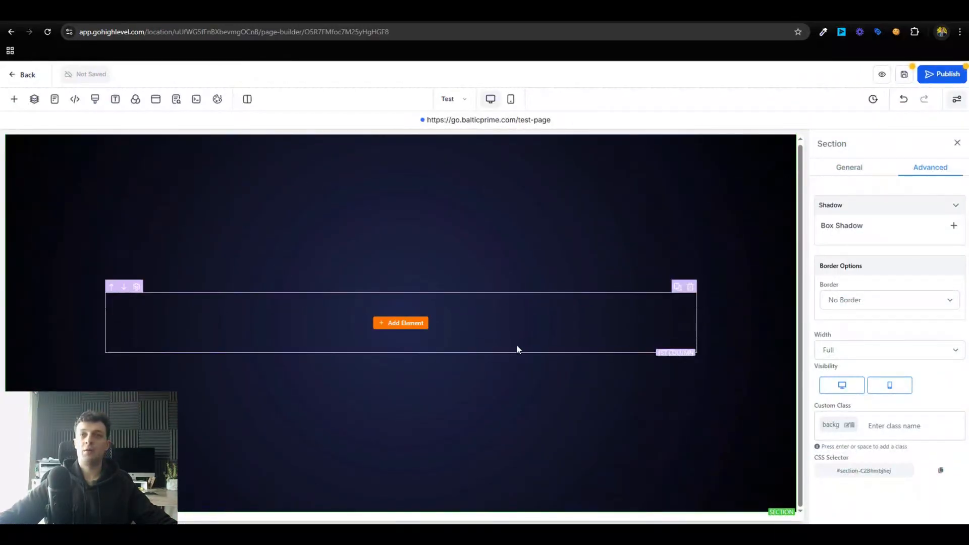
Review the .backg gradient rule in the page's custom CSS and close the editor without changing it
left_click(95, 101)
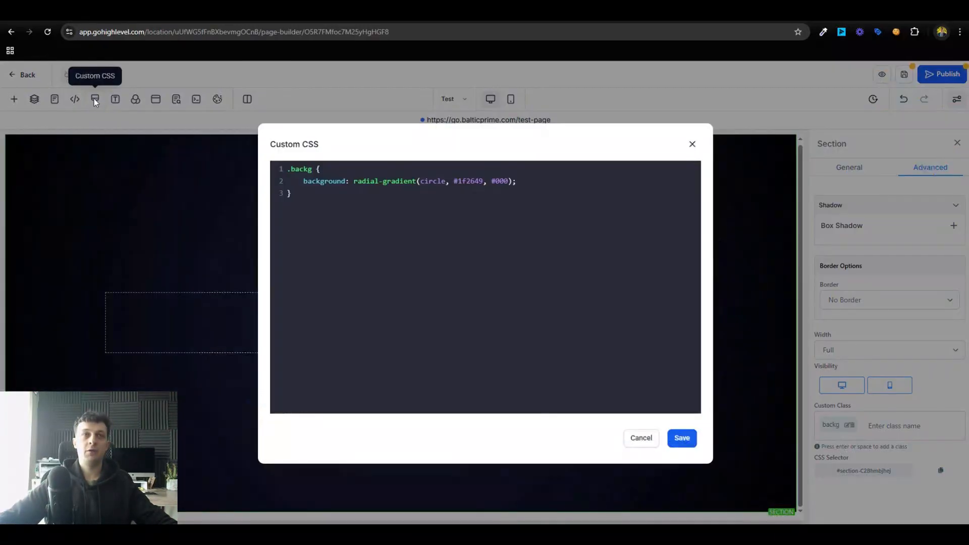
left_click(692, 145)
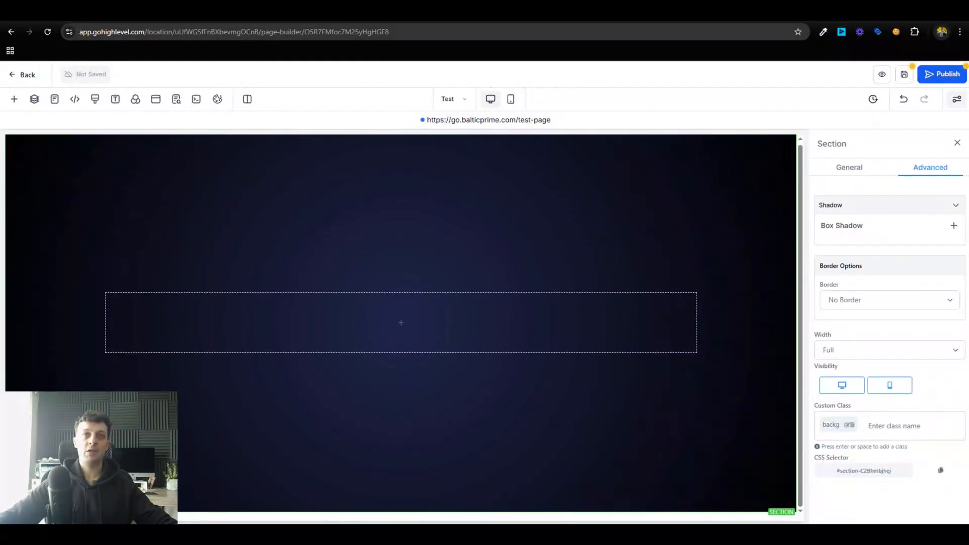
key("ctrl+Tab")
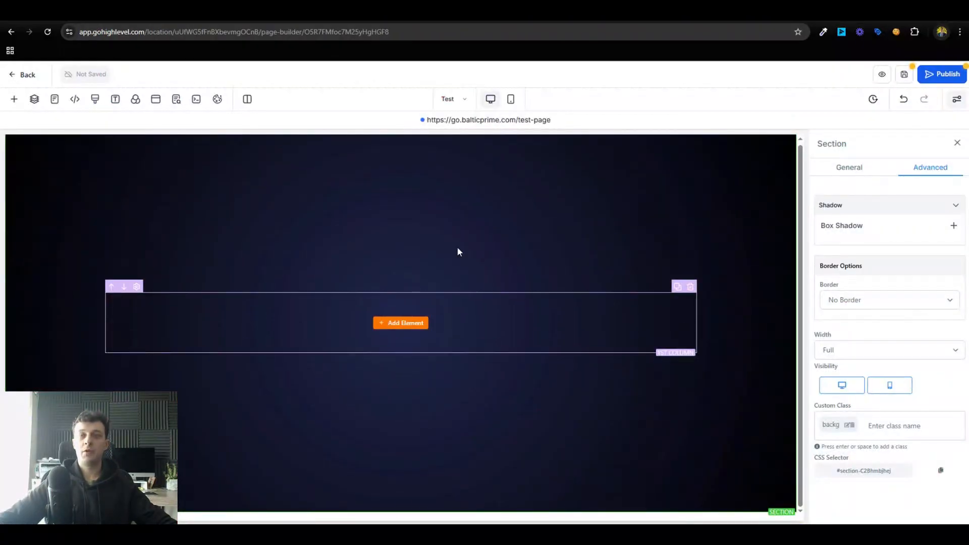
left_click(95, 100)
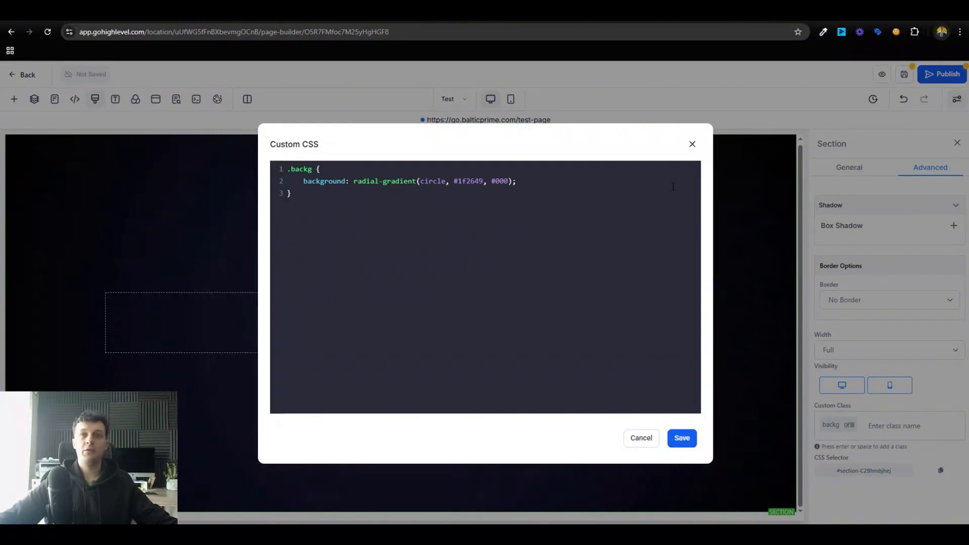
left_click(692, 144)
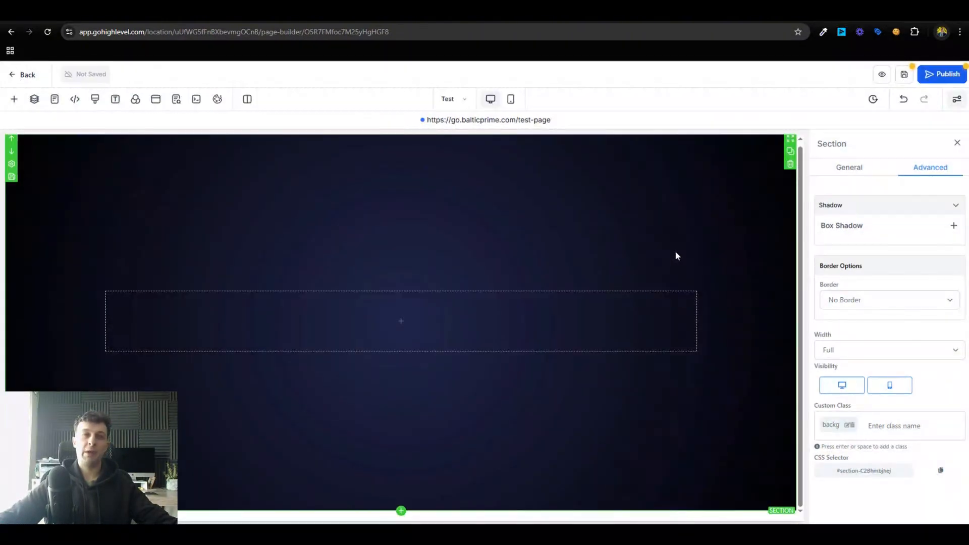
Copy the hex code #6be585 from the Kyoo Pal gradient on uiGradients and use it as the .backg gradient's first colour in the custom CSS
left_click(509, 11)
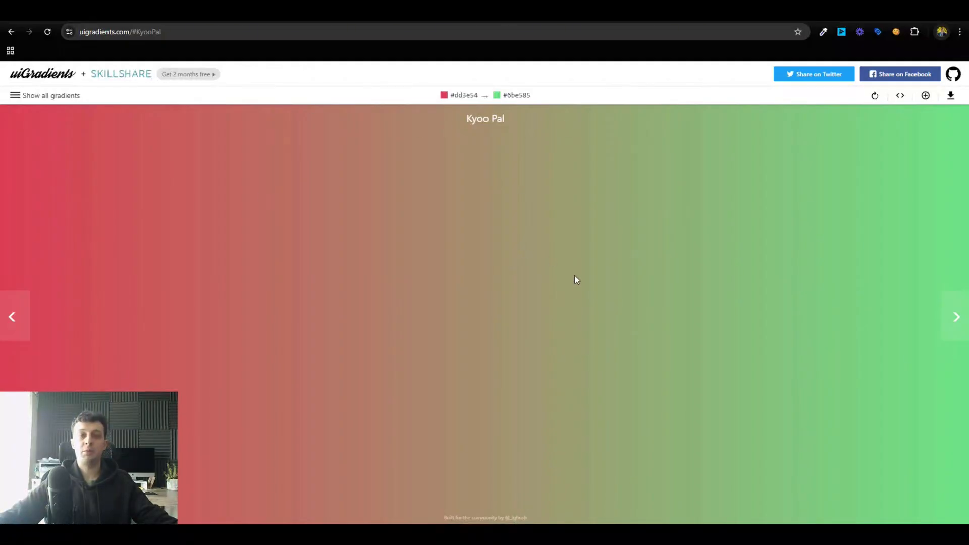
left_click(511, 97)
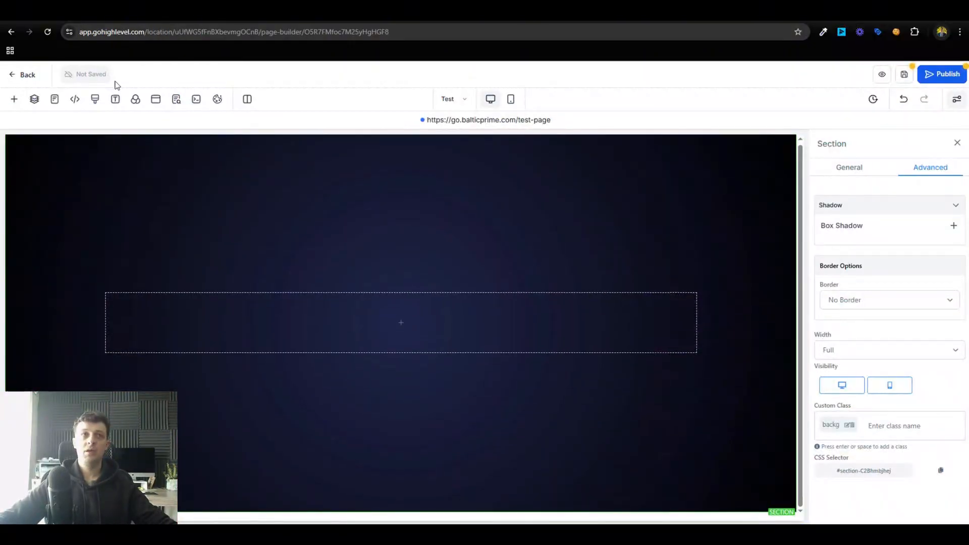
left_click(95, 100)
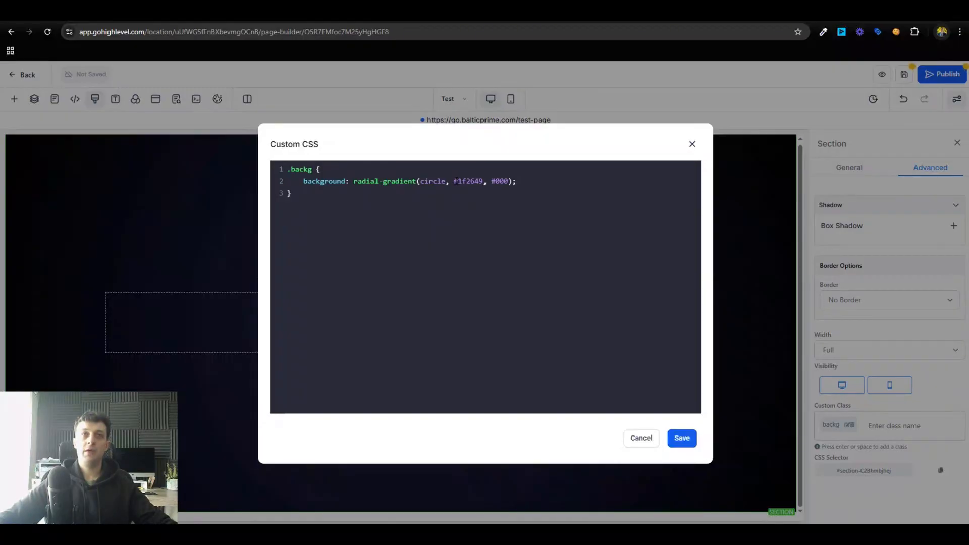
left_click_drag(453, 181, 483, 182)
type("#6be585")
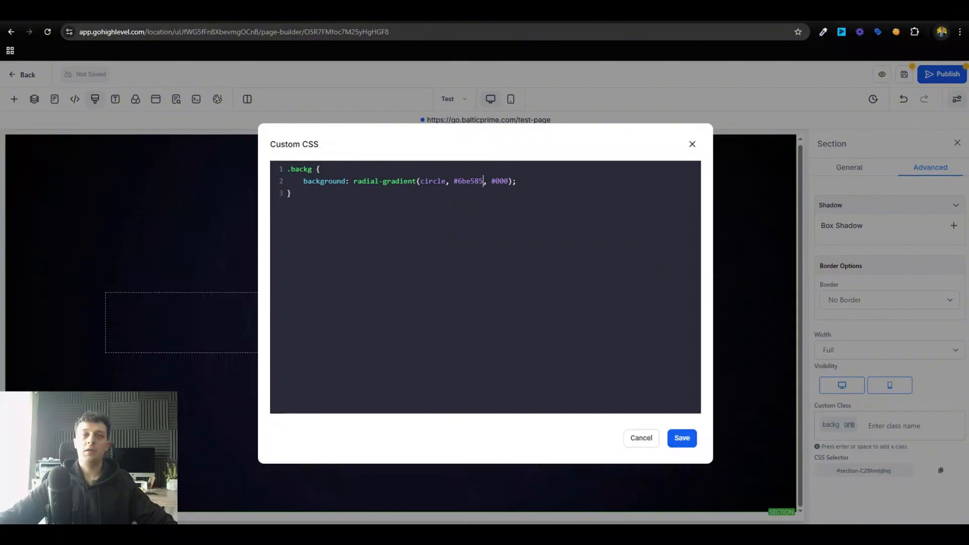
Copy #dd3e54 from the Kyoo Pal gradient, use it as the .backg gradient's second colour, and save the custom CSS
left_click(404, 12)
left_click(458, 96)
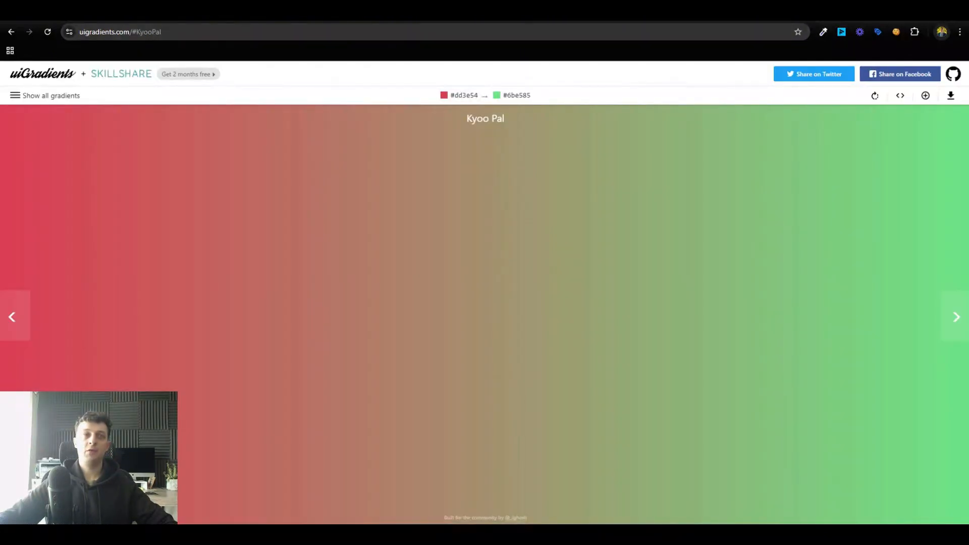
left_click(313, 13)
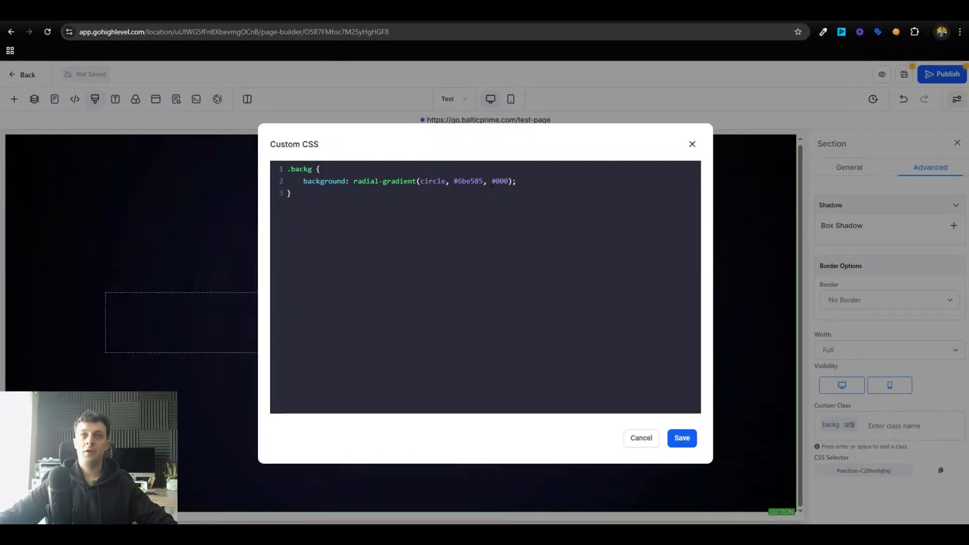
left_click_drag(492, 183, 508, 183)
type("#dd3e54")
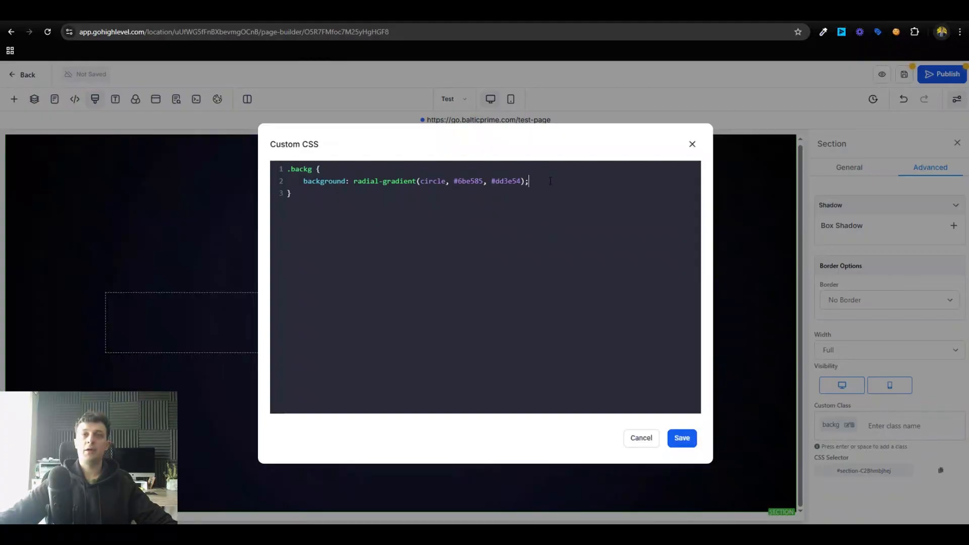
left_click(679, 435)
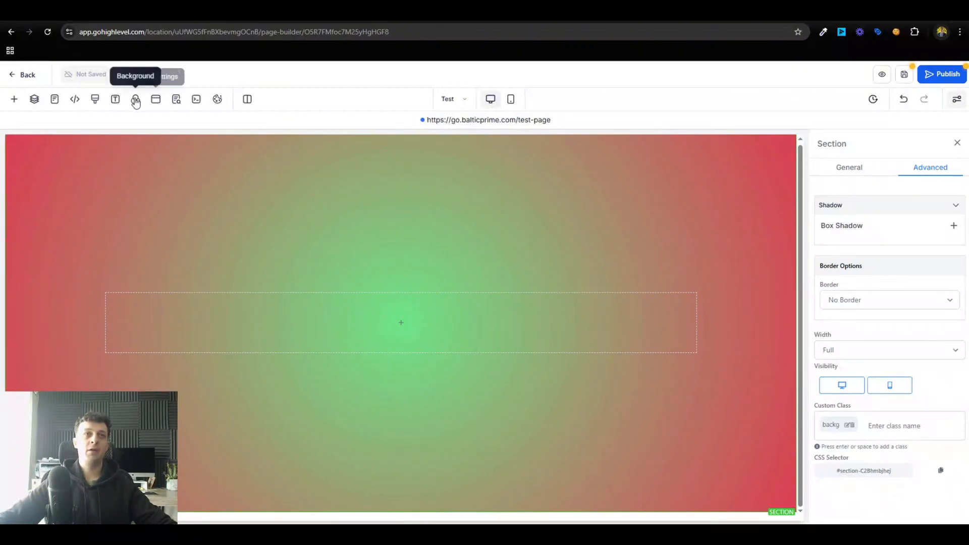
Replace the custom CSS with the Notepad .backg rule, a radial gradient with circle, #1f2649 and #000, and save it
left_click(95, 99)
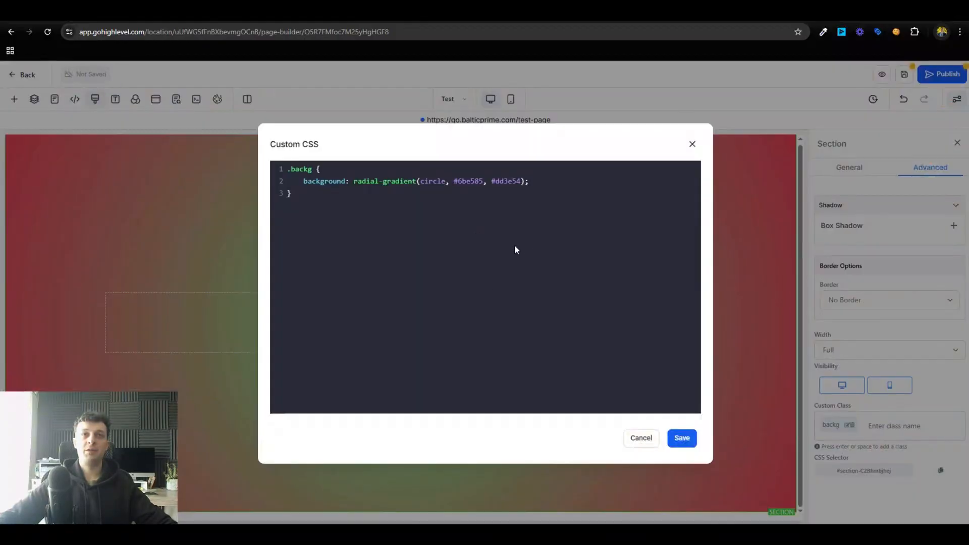
left_click(239, 534)
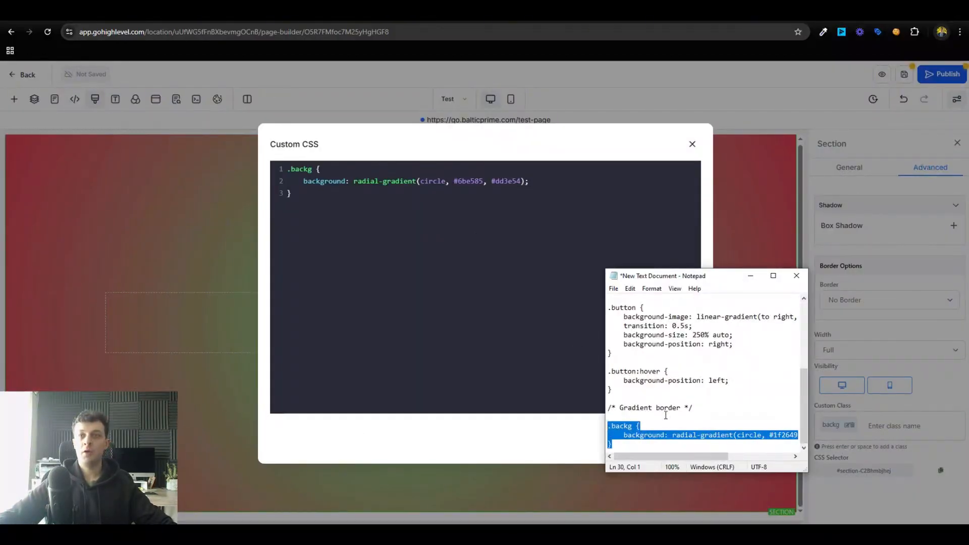
left_click(703, 438)
left_click_drag(630, 448, 605, 428)
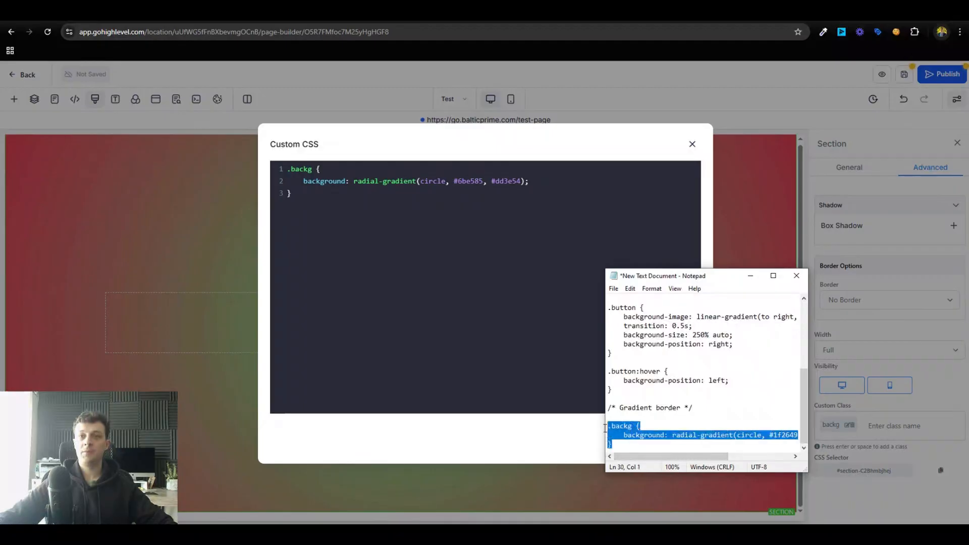
left_click(346, 282)
key("ctrl+a")
type(".backg {     background: radial-gradient(circle, #1f2649, #000); }")
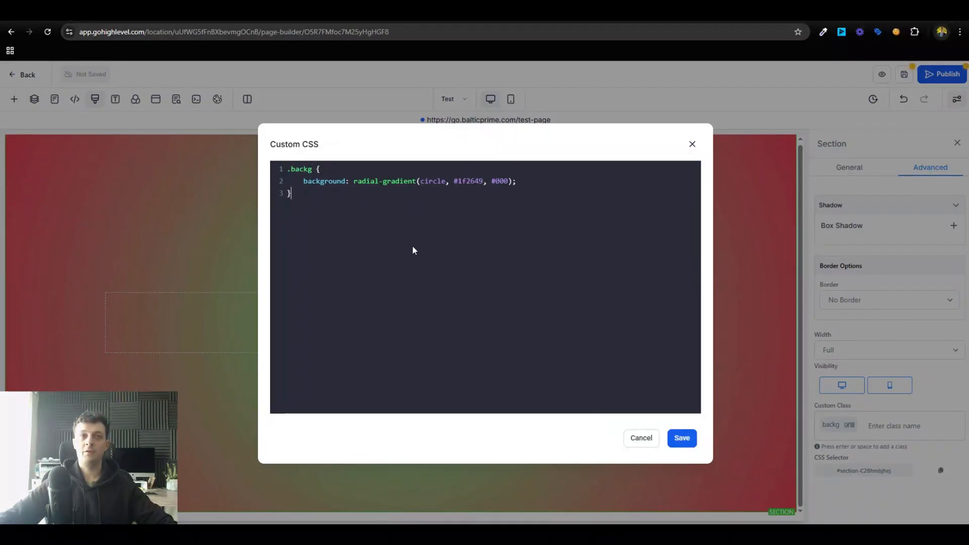
left_click(682, 443)
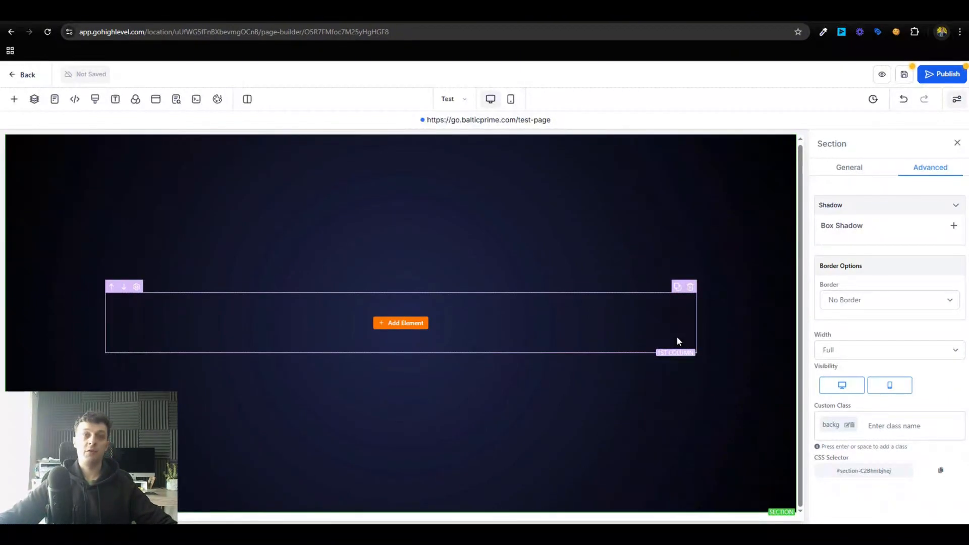
Open the column's advanced settings and review the numbered list of CSS effects in the Notepad notes
left_click(156, 301)
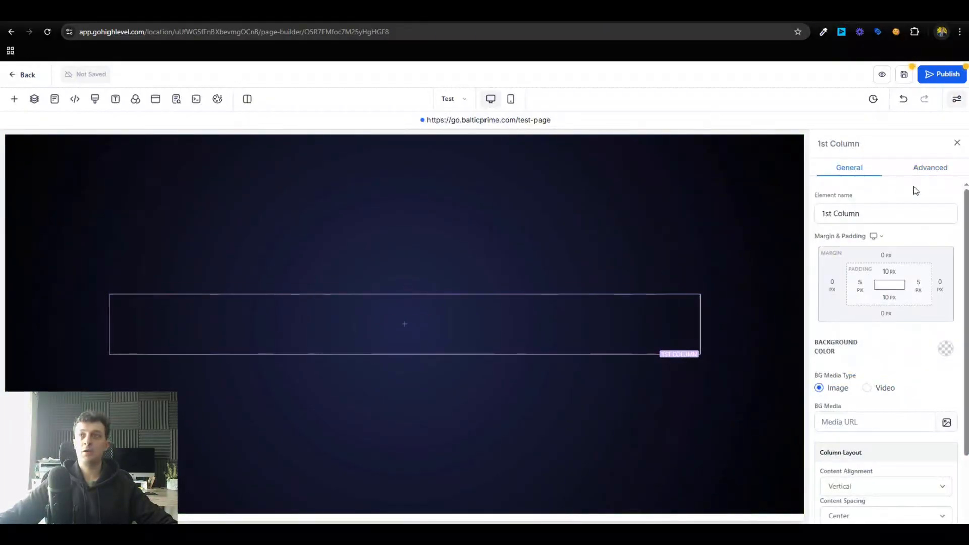
left_click(915, 170)
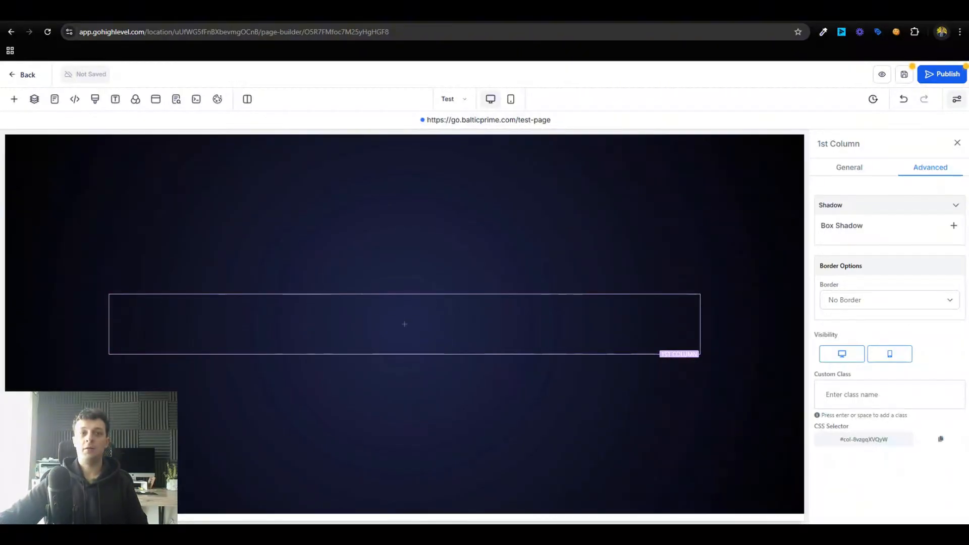
key("alt+Tab")
scroll(736, 360, "up", 2)
scroll(736, 361, "up", 3)
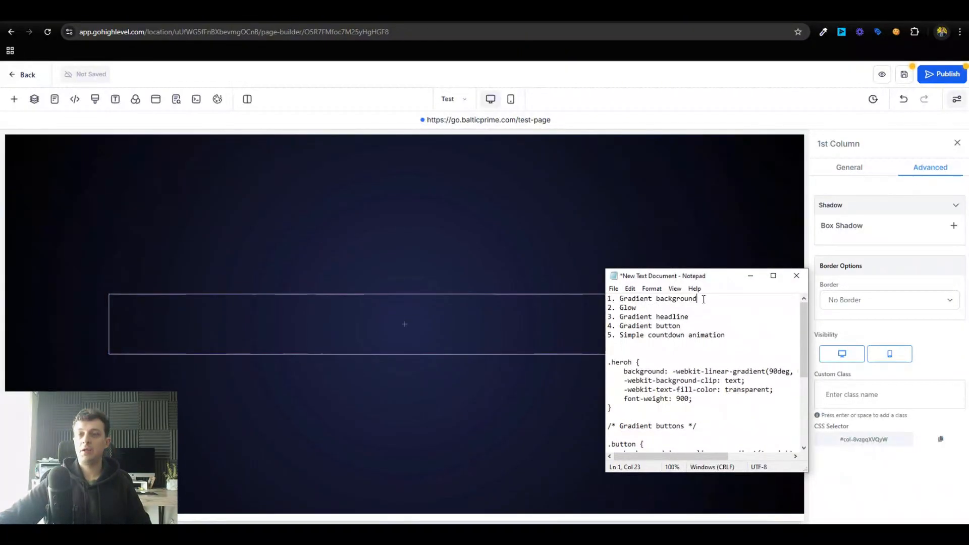
left_click_drag(702, 299, 608, 299)
left_click(654, 309)
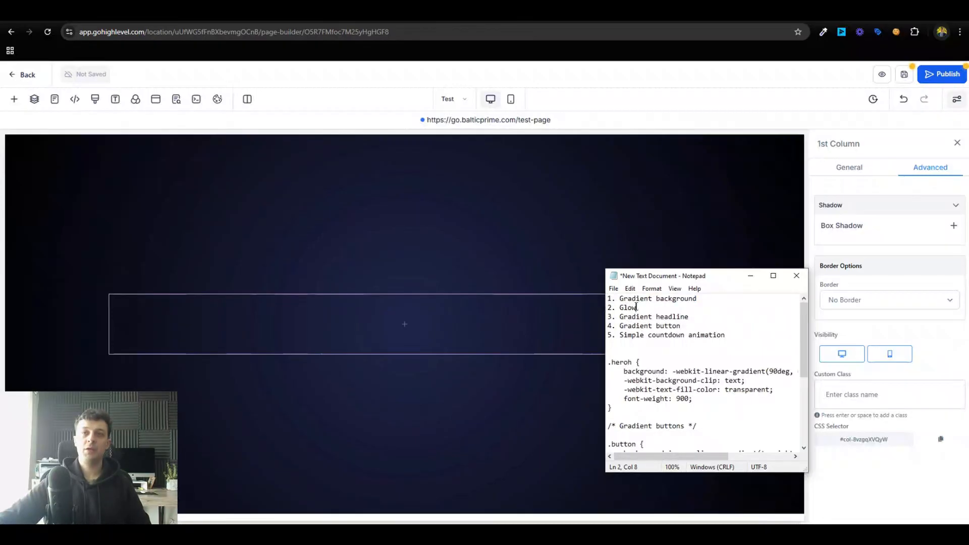
left_click_drag(710, 320, 611, 318)
Add a headline element to the column and give it the custom font Fjalla One
left_click(393, 327)
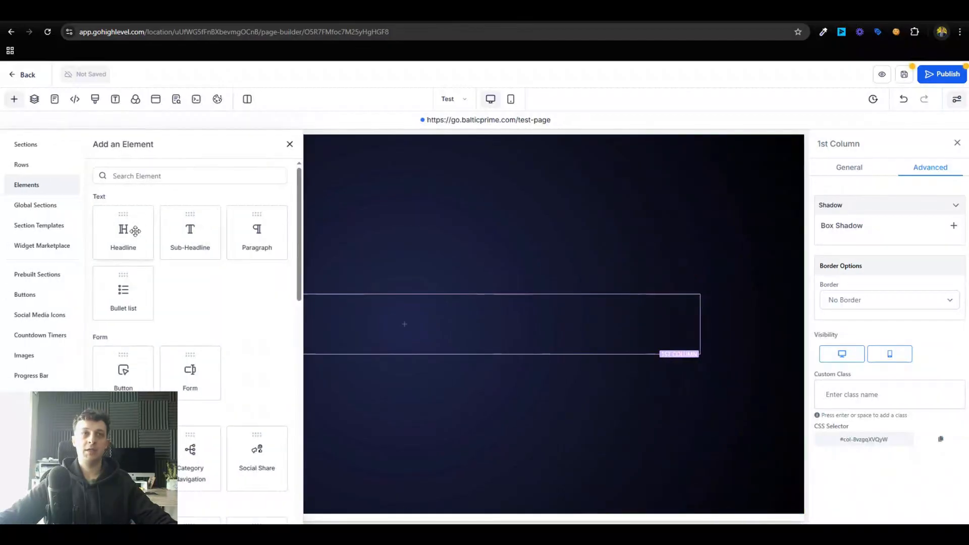
left_click(123, 227)
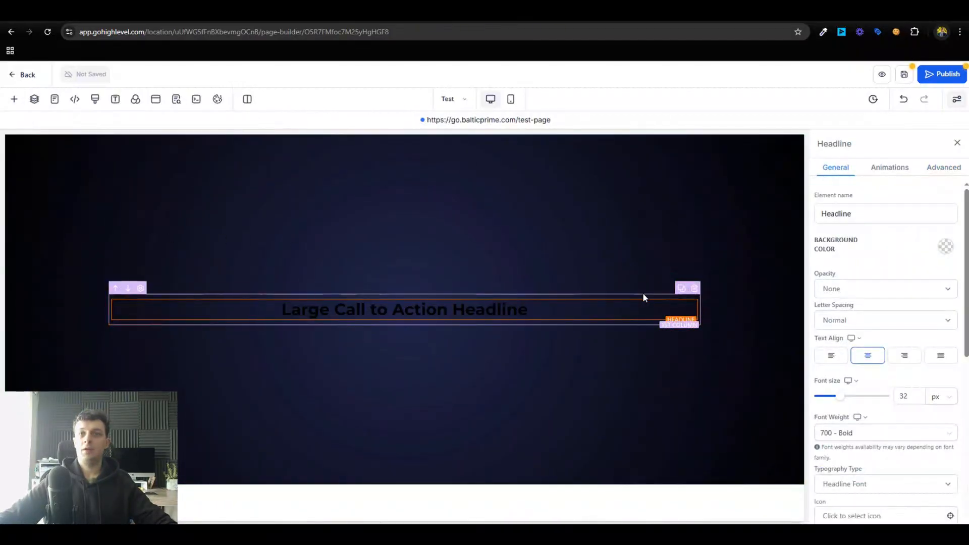
scroll(901, 480, "down", 1)
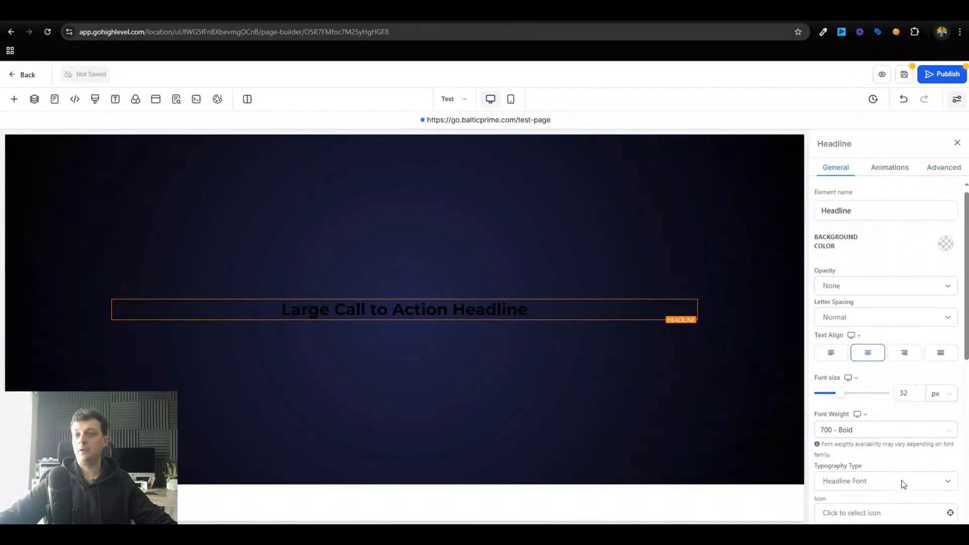
left_click(876, 434)
left_click(876, 477)
scroll(878, 404, "down", 2)
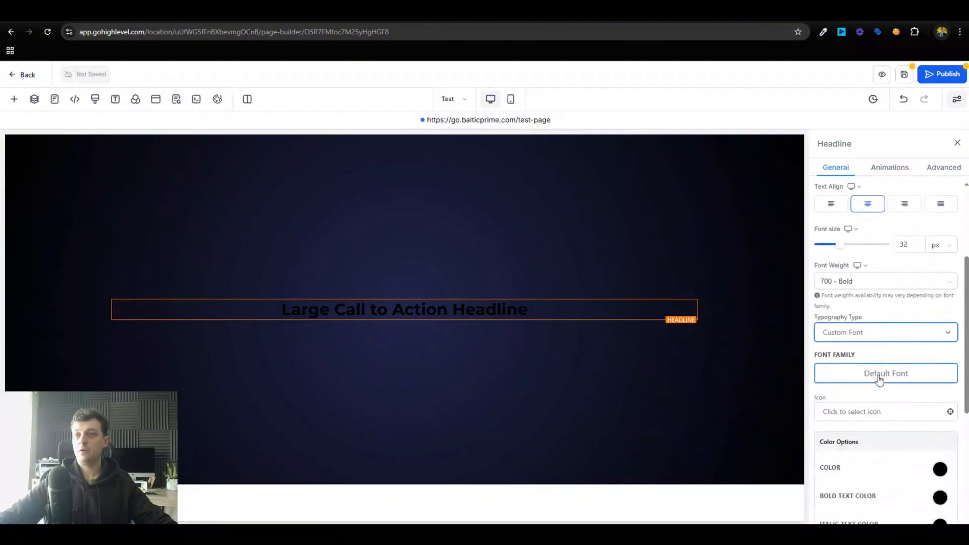
left_click(898, 373)
left_click(424, 241)
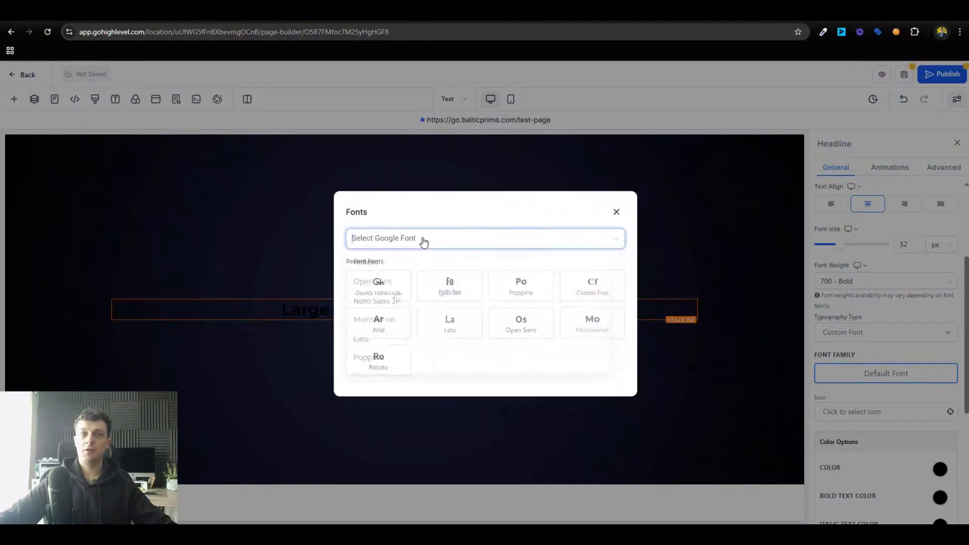
type("fjall")
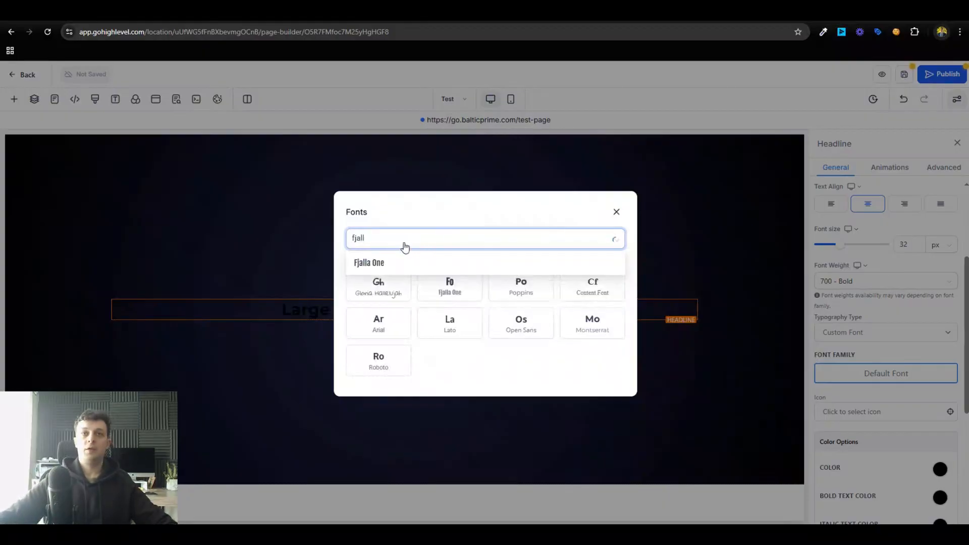
left_click(369, 263)
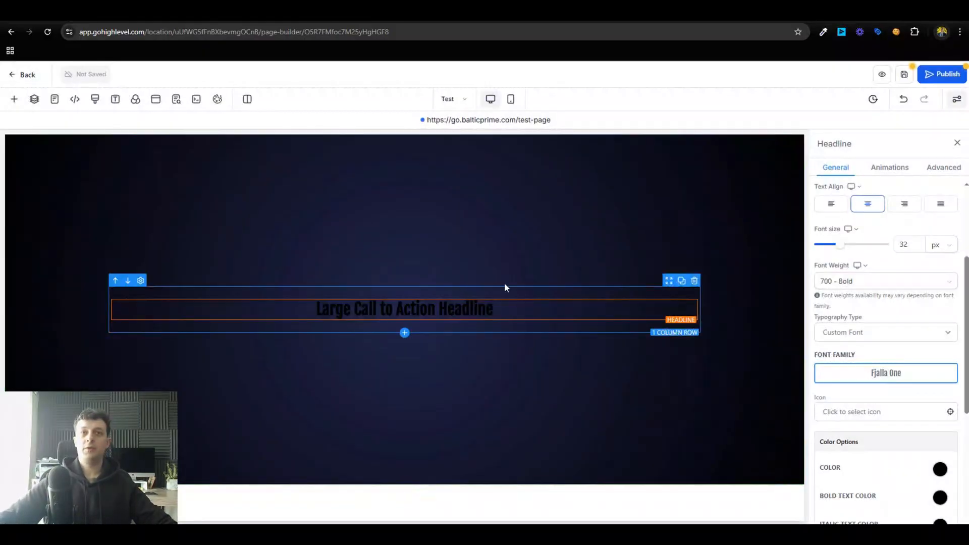
Set the headline's text colour to white and its font size to 65 px, keeping the headline selected
left_click(939, 469)
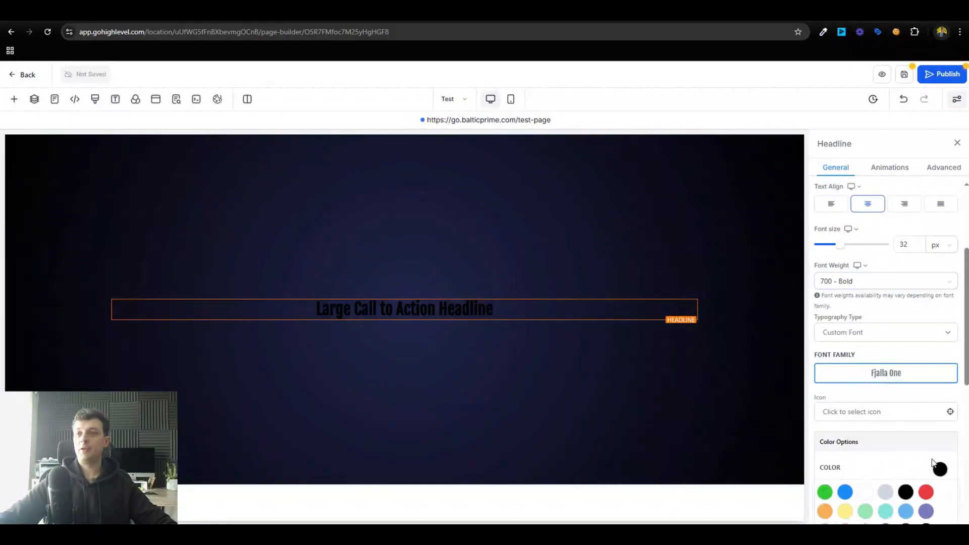
left_click(864, 492)
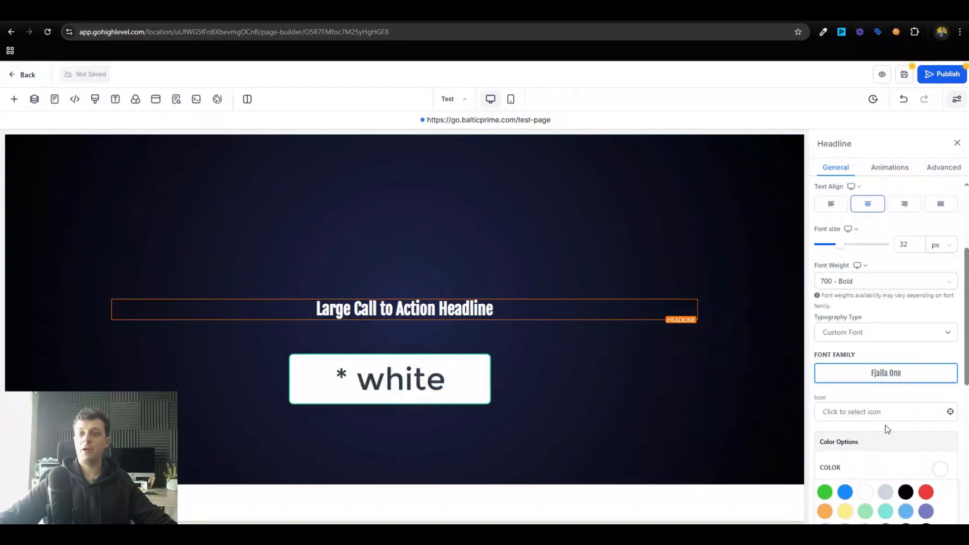
double_click(905, 245)
type("55")
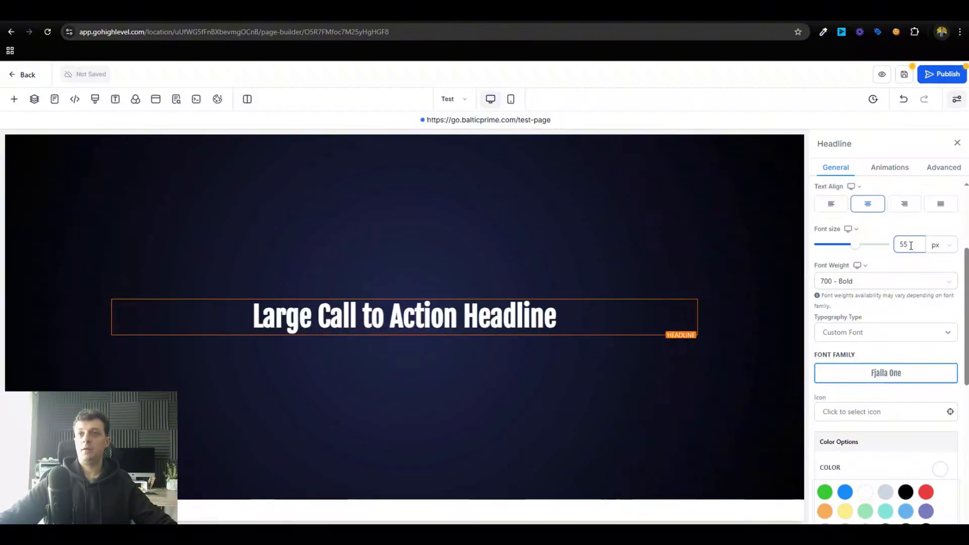
double_click(905, 245)
type("65")
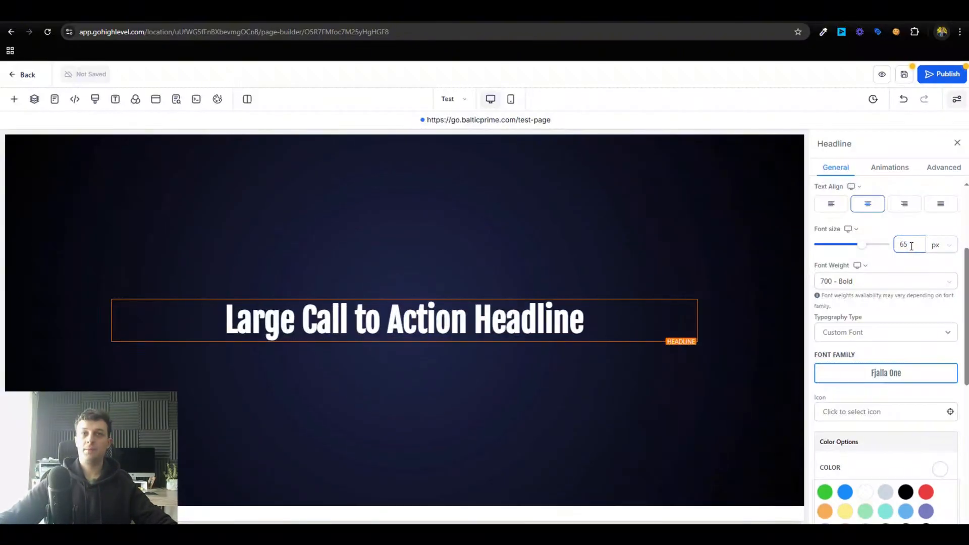
left_click(651, 235)
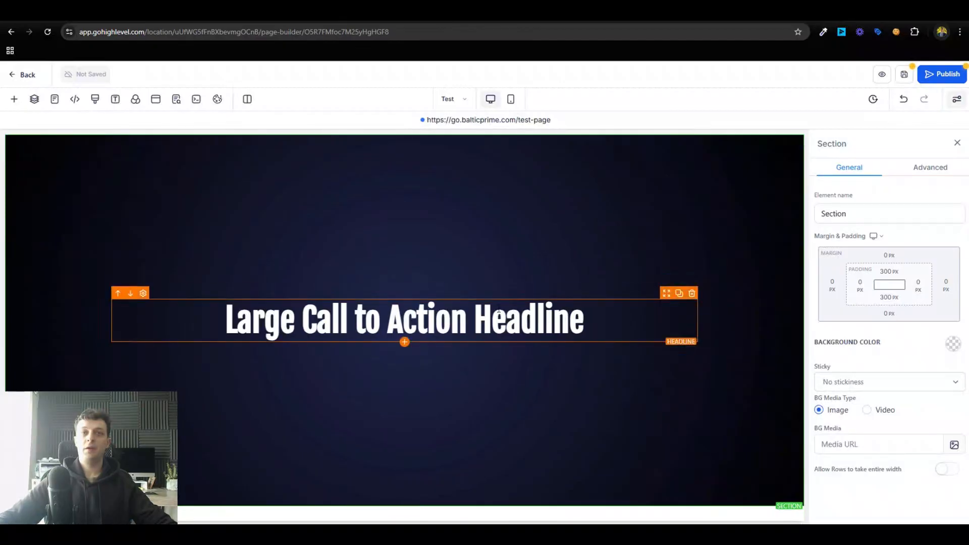
left_click(492, 319)
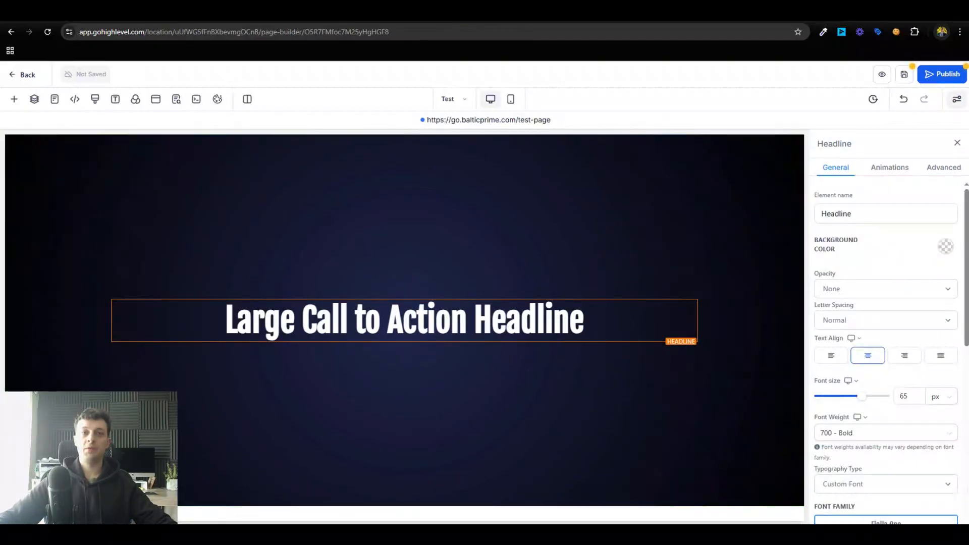
Select the .heroh rule in the Notepad notes for reuse and give the headline the custom class heroh
key("alt+Tab")
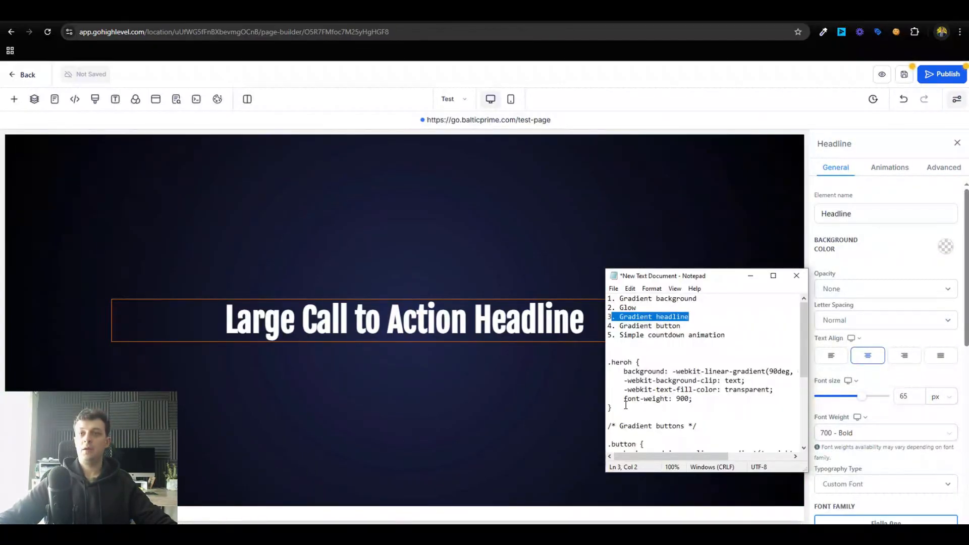
left_click_drag(620, 408, 609, 361)
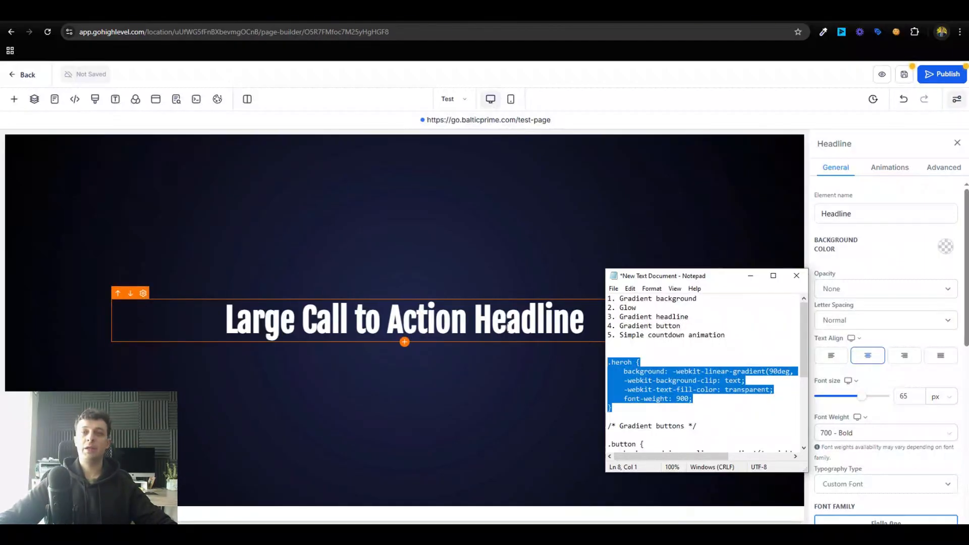
left_click(506, 320)
left_click(934, 169)
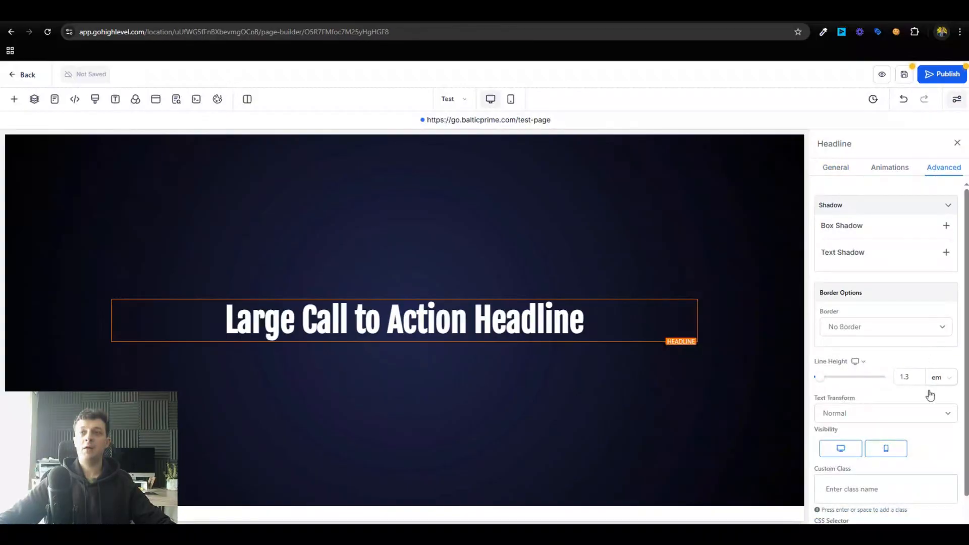
scroll(929, 399, "down", 1)
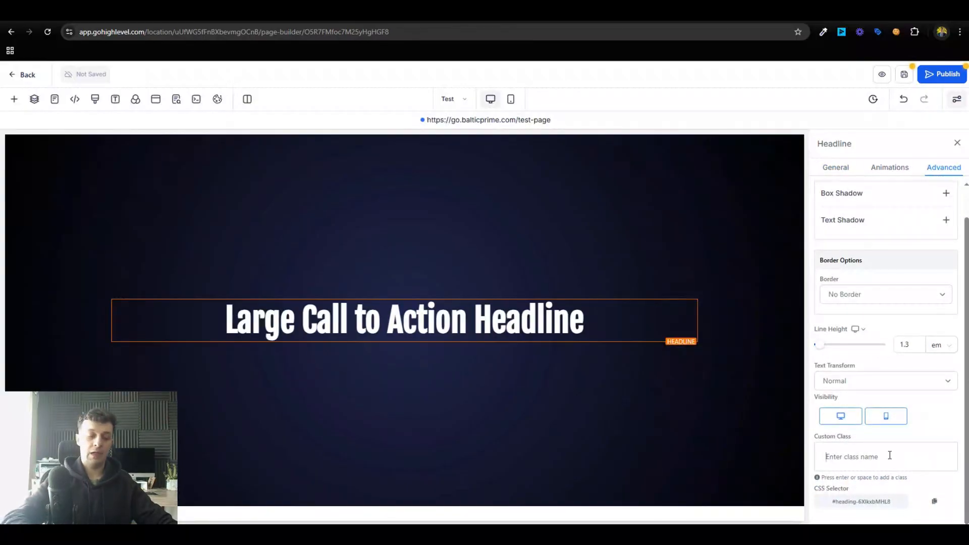
type("heroh")
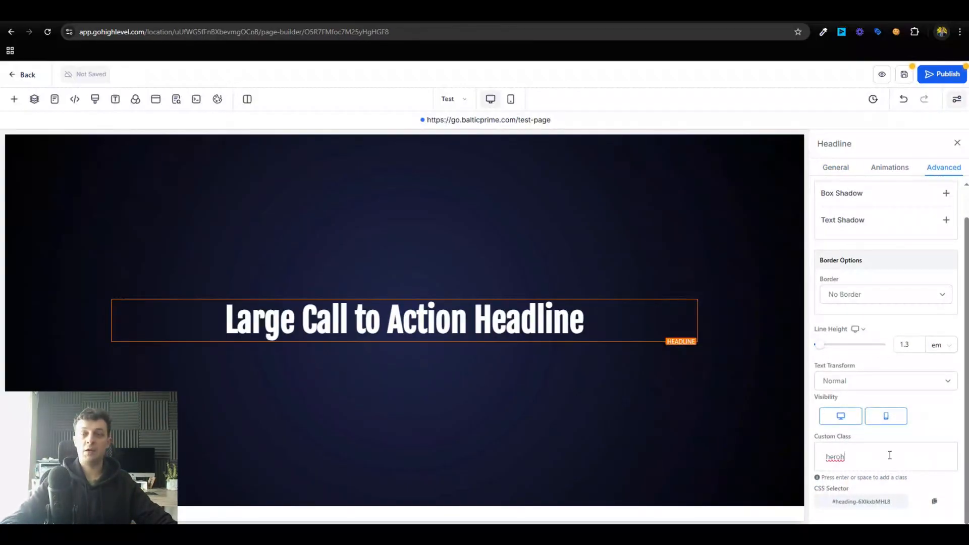
key("Return")
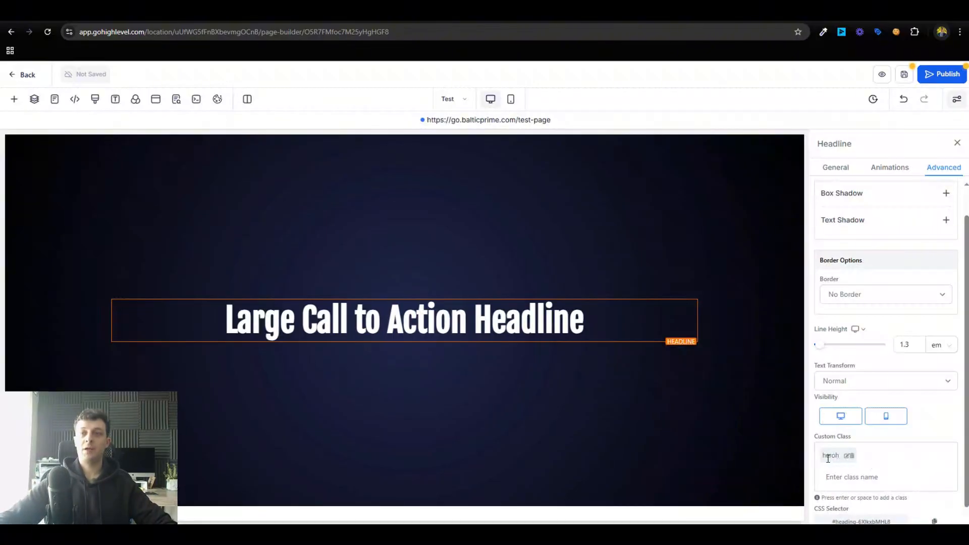
Add the Notepad .heroh rule, a 90deg linear gradient from #fc4a1a 0% to #F7A51C 100% clipped to text, below .backg in the custom CSS and save
left_click(95, 99)
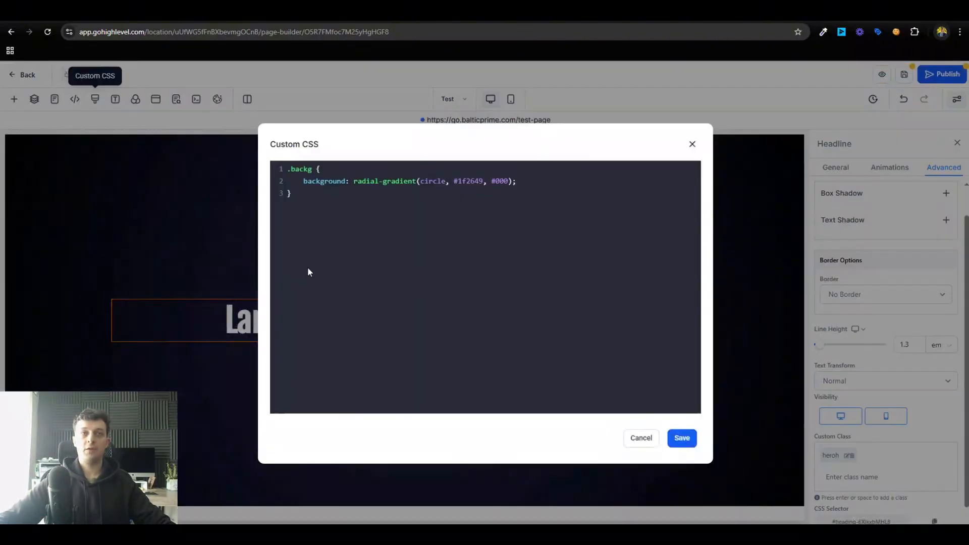
left_click(361, 197)
key("Return")
key("Return")
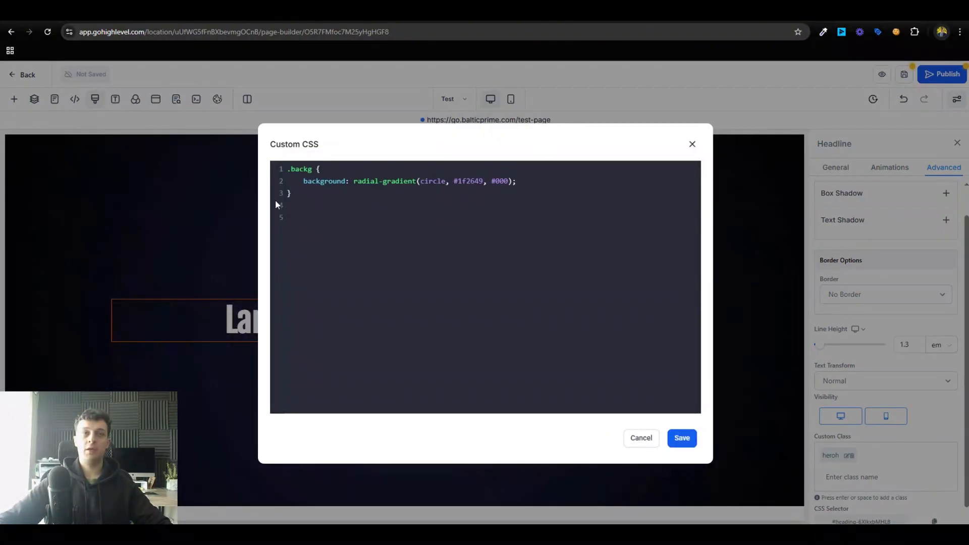
type(".heroh {     background: -webkit-linear-gradient(90deg, #fc4a1a 0%, #F7A51C 100%);     -webkit-background-clip: text;     -webkit-text-fill-color: transparent;     font-weight: 900; }")
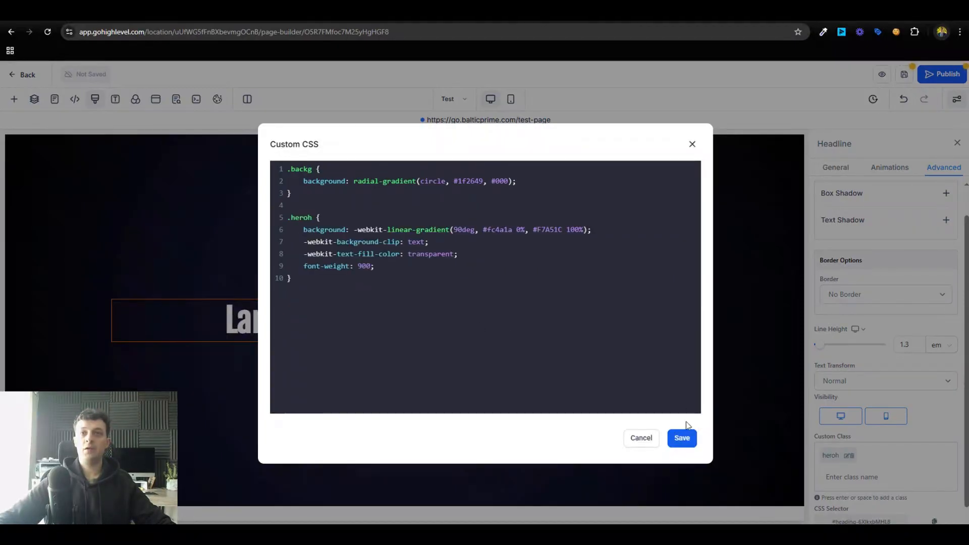
left_click(682, 436)
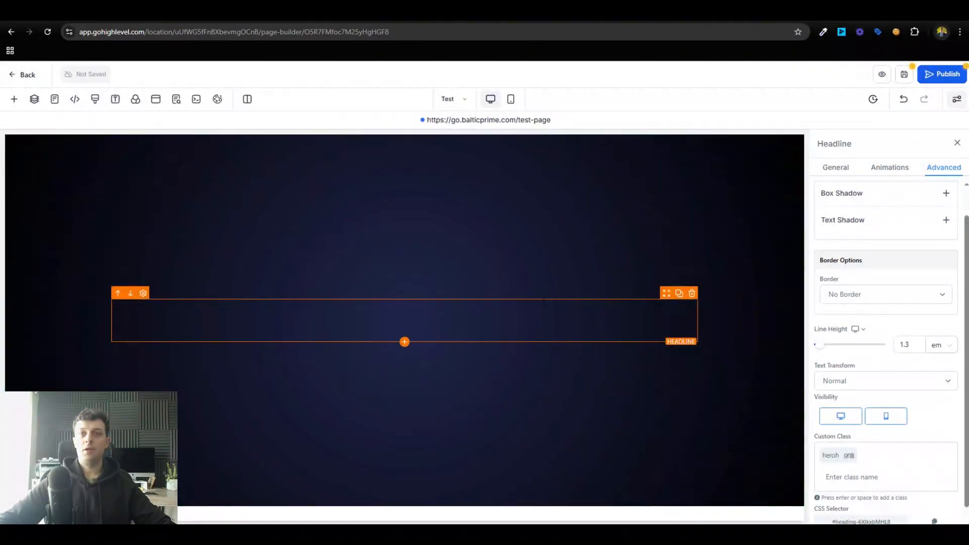
Select the headline text on the canvas and examine its colour options
double_click(552, 326)
left_click(631, 418)
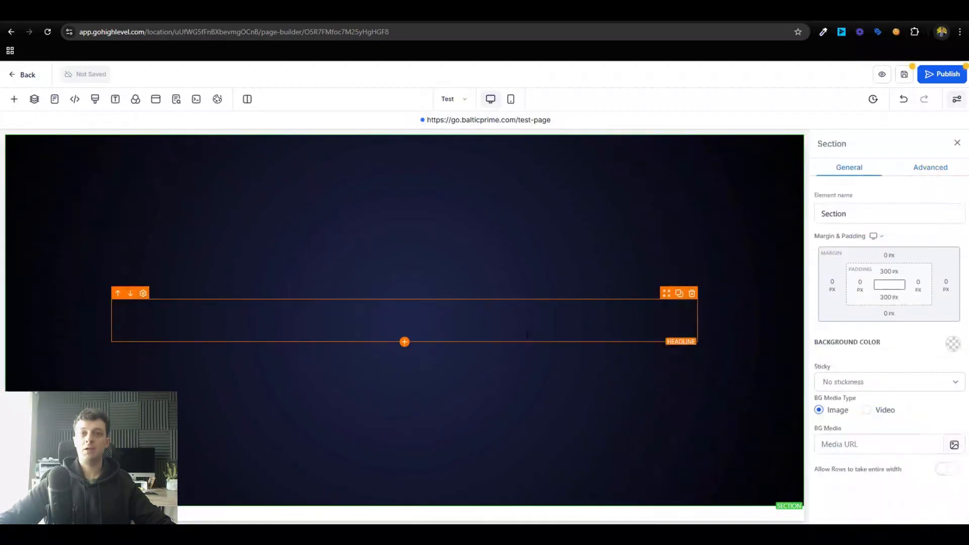
triple_click(520, 320)
scroll(899, 424, "down", 2)
scroll(900, 425, "down", 3)
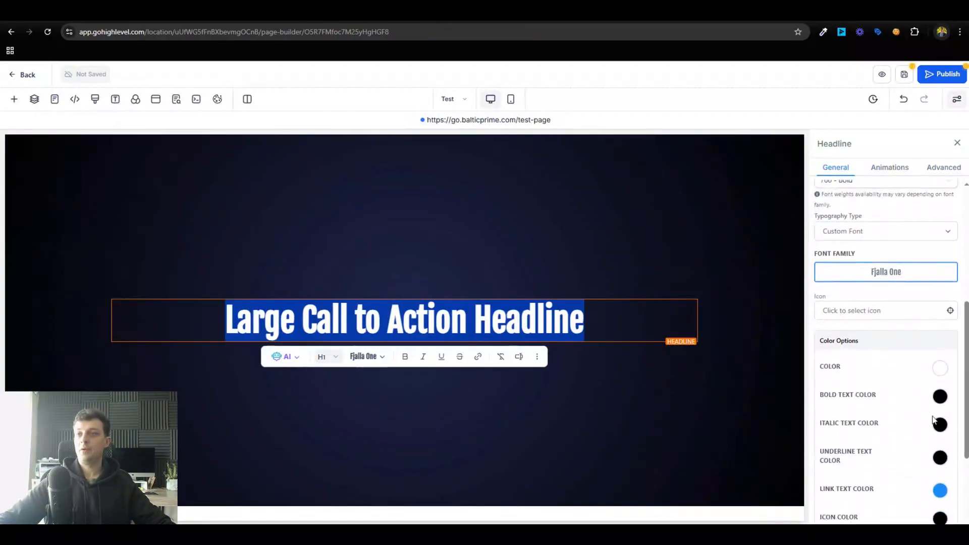
Try a transparent text colour on the headline and return it to white
left_click(711, 415)
triple_click(578, 329)
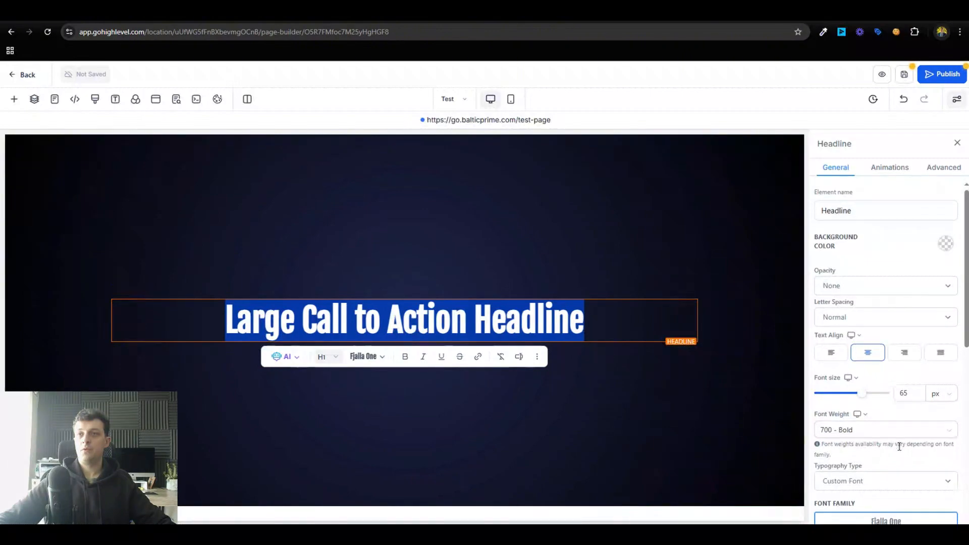
scroll(937, 407, "down", 4)
left_click(939, 418)
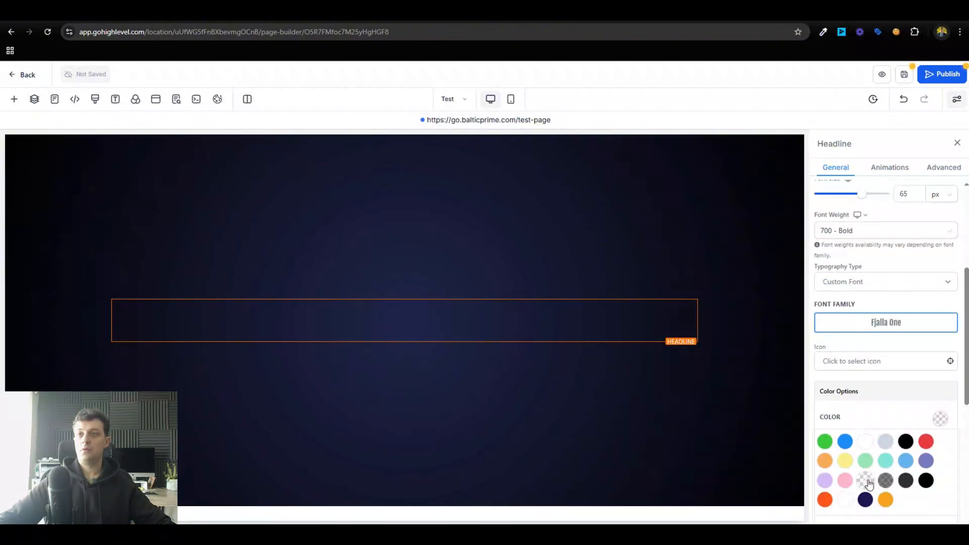
left_click(932, 413)
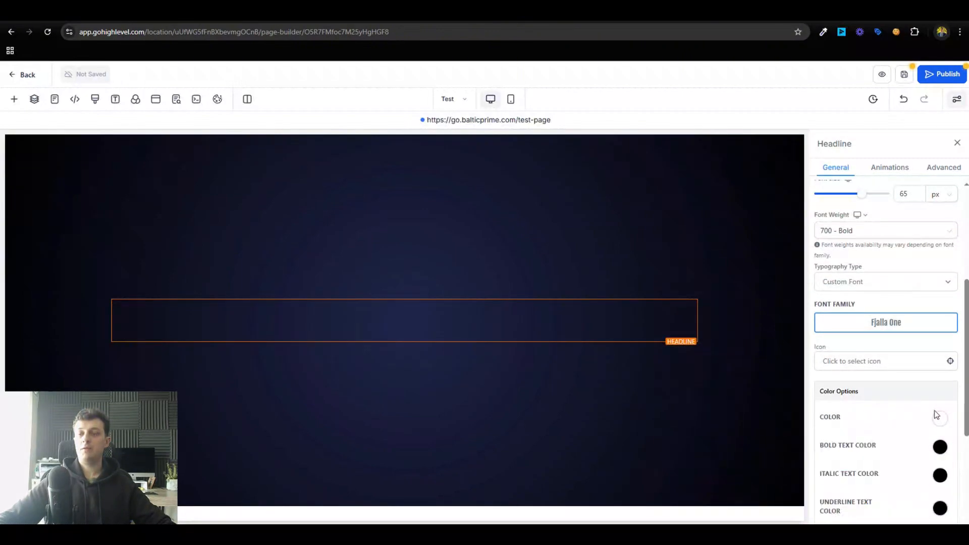
Review the headline's typography and colour settings, and select the surrounding section
scroll(934, 411, "up", 4)
scroll(945, 409, "down", 4)
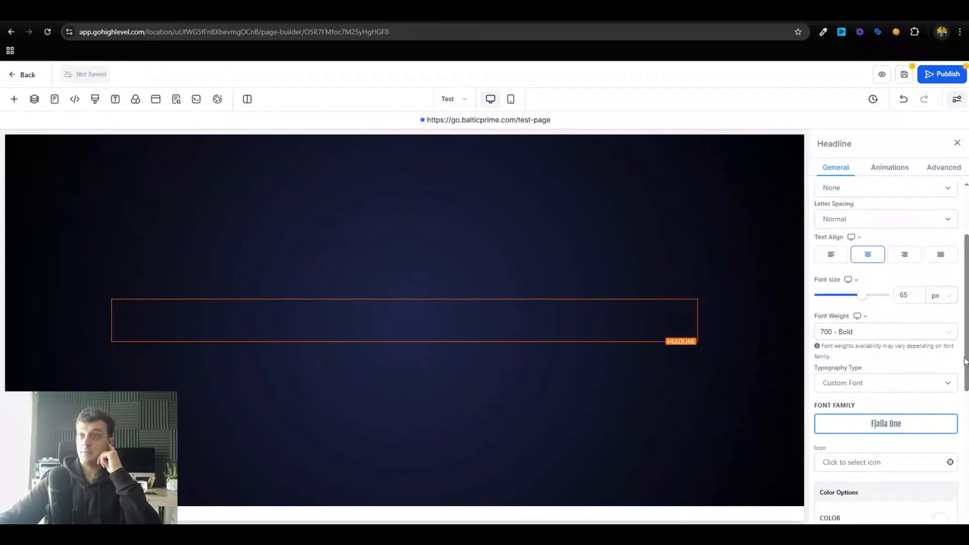
scroll(915, 380, "down", 1)
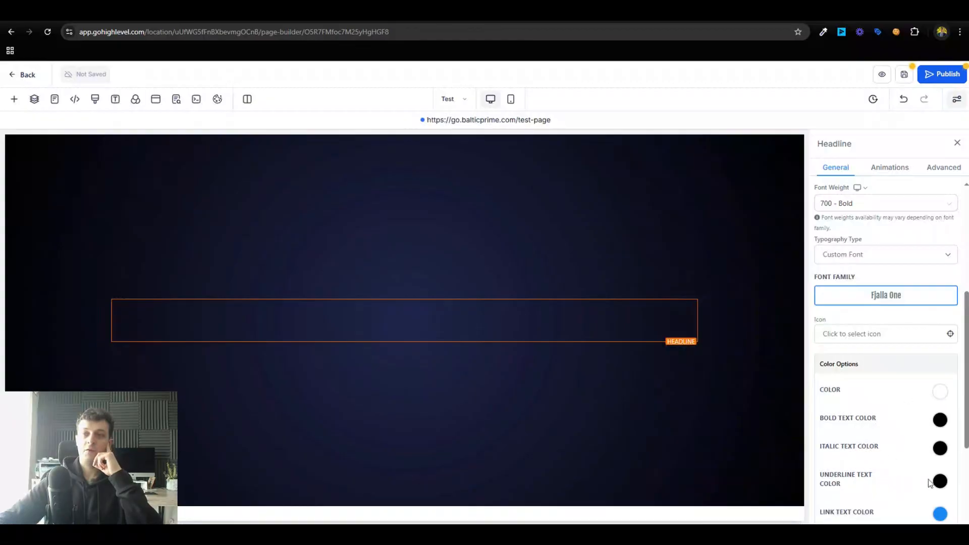
scroll(887, 408, "down", 2)
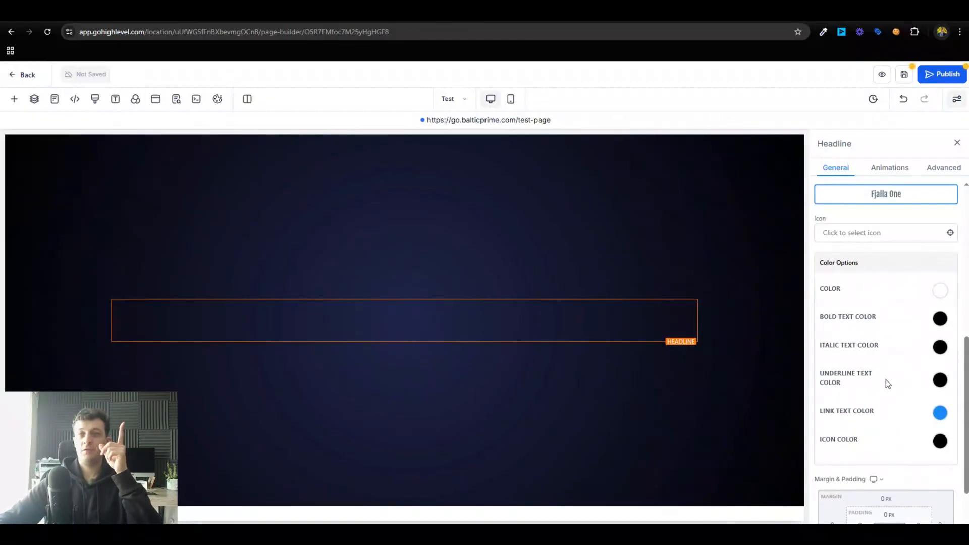
left_click(281, 531)
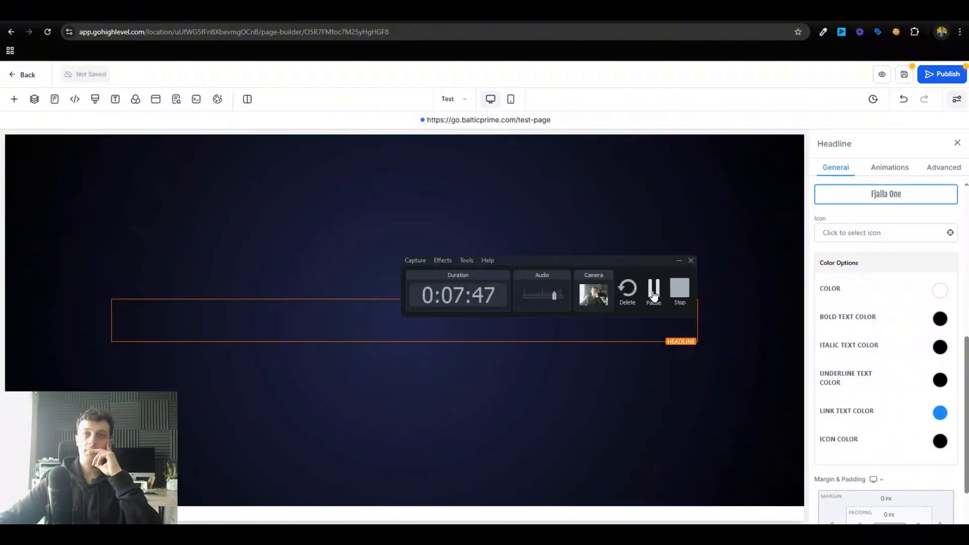
left_click(311, 284)
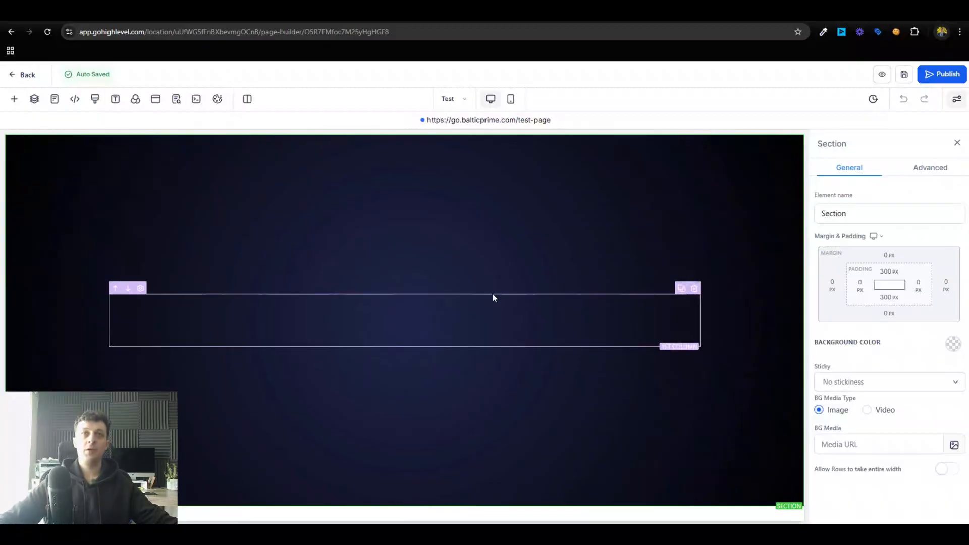
Check the headline's gradient in the page preview and return to the page builder
left_click(347, 12)
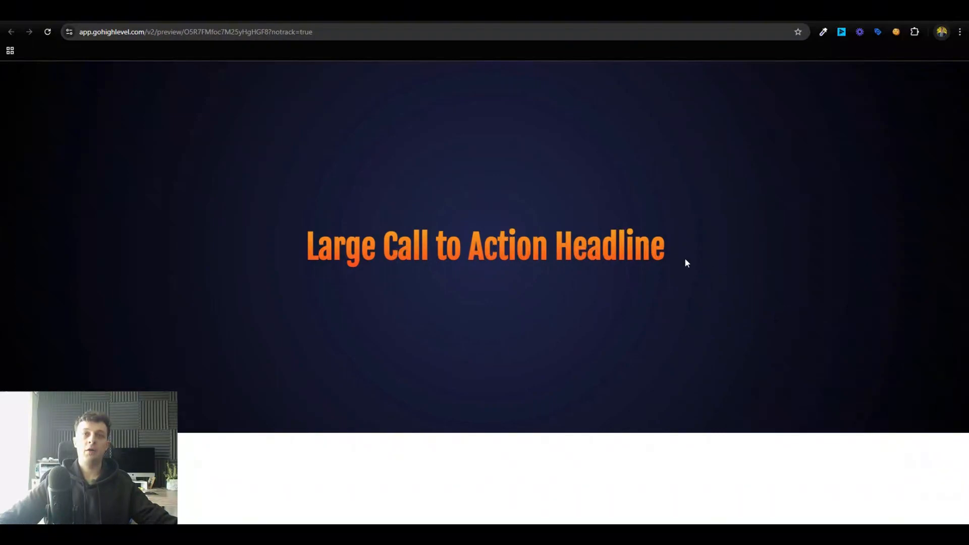
triple_click(648, 256)
left_click(652, 293)
left_click(283, 12)
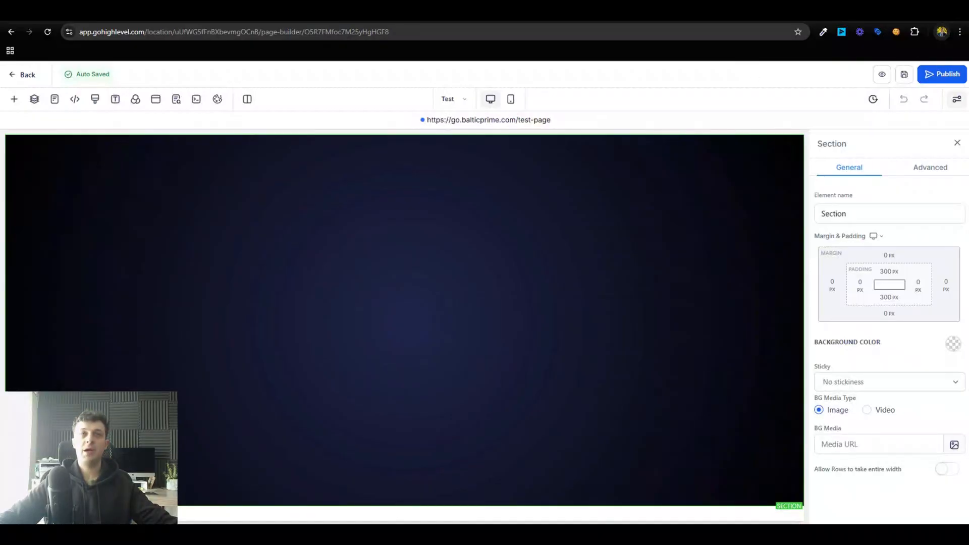
key("ctrl+Tab")
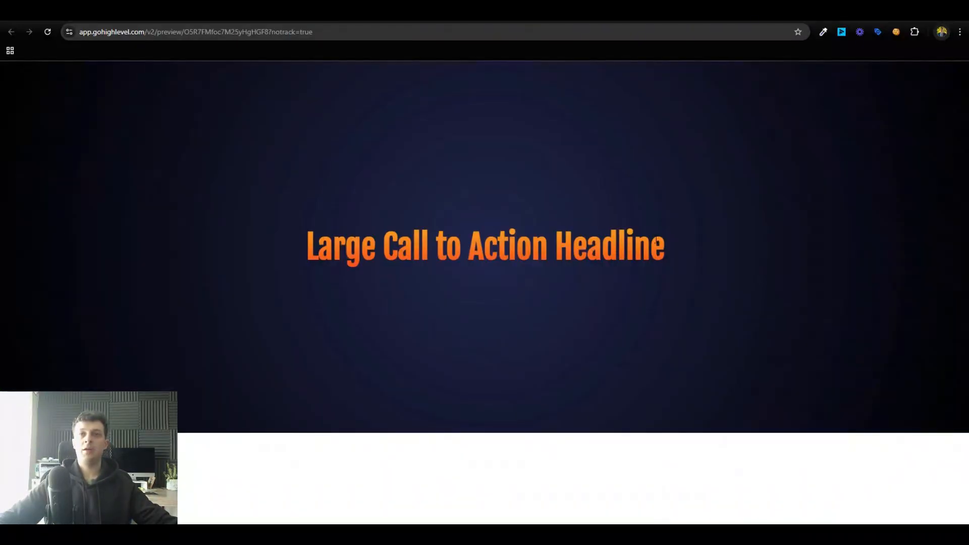
triple_click(520, 237)
left_click(545, 284)
left_click(282, 12)
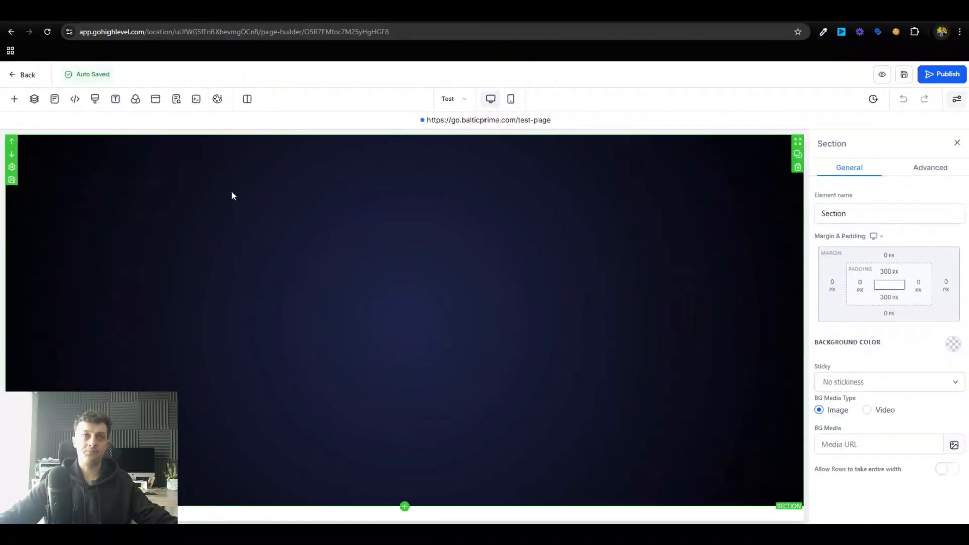
Examine the angle and the two colour stops of the .heroh gradient in the custom CSS, and save the CSS
left_click(95, 99)
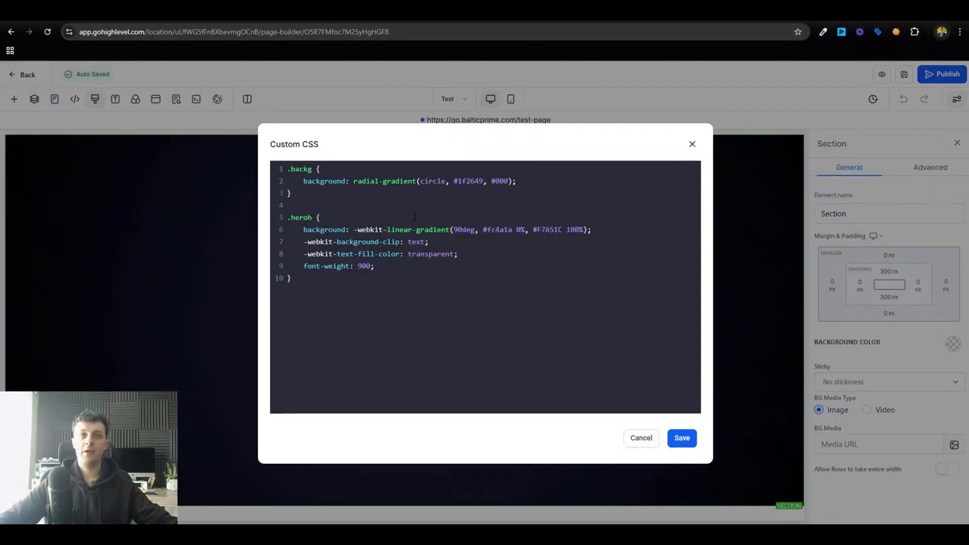
key("ctrl+Tab")
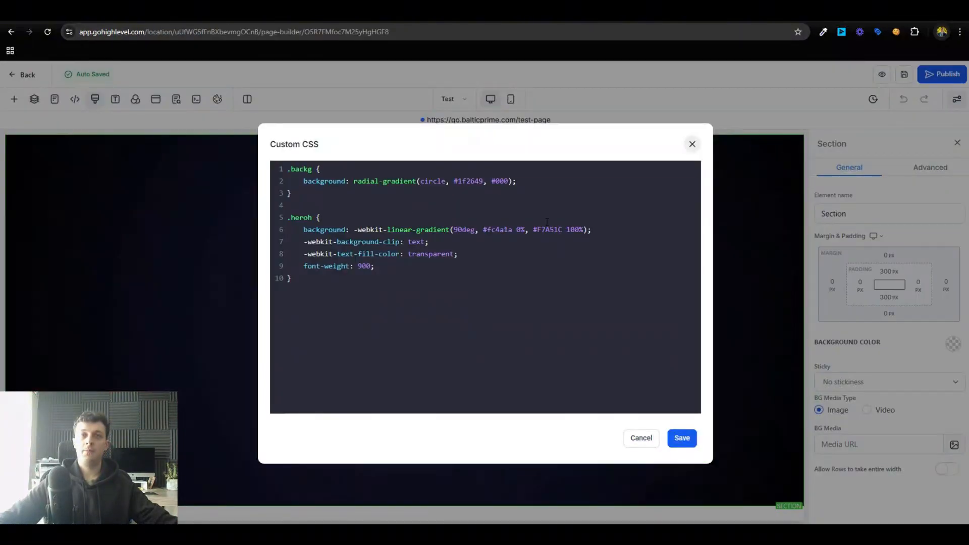
left_click_drag(517, 229, 525, 228)
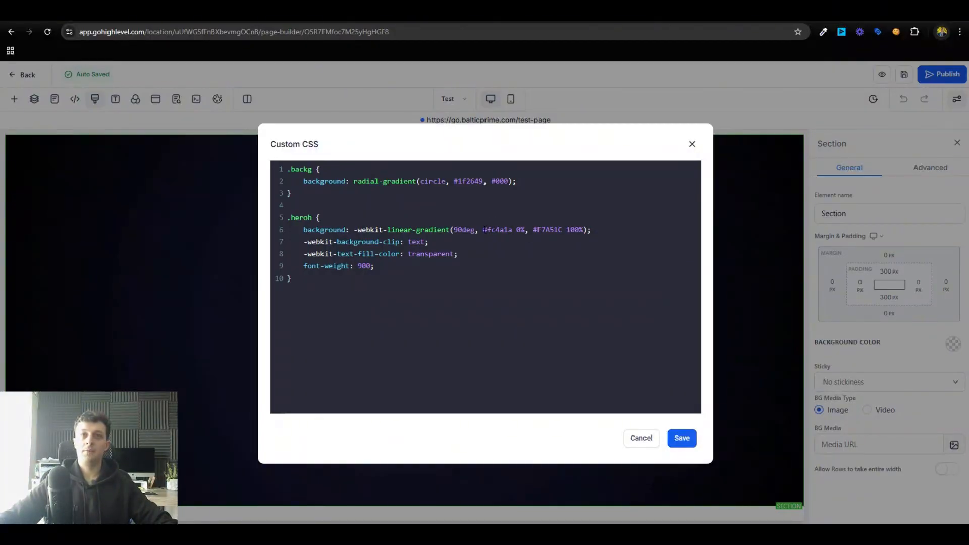
left_click_drag(454, 229, 475, 229)
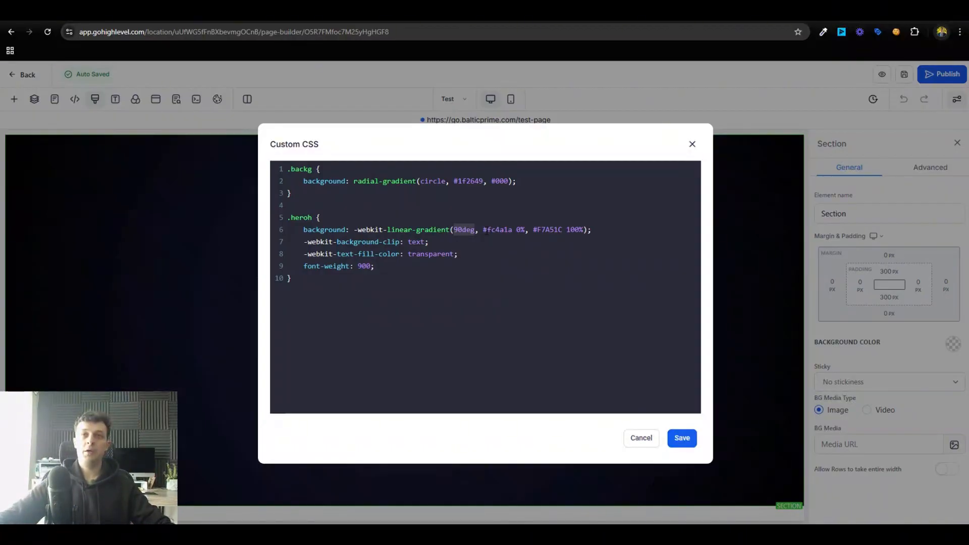
left_click_drag(483, 229, 497, 231)
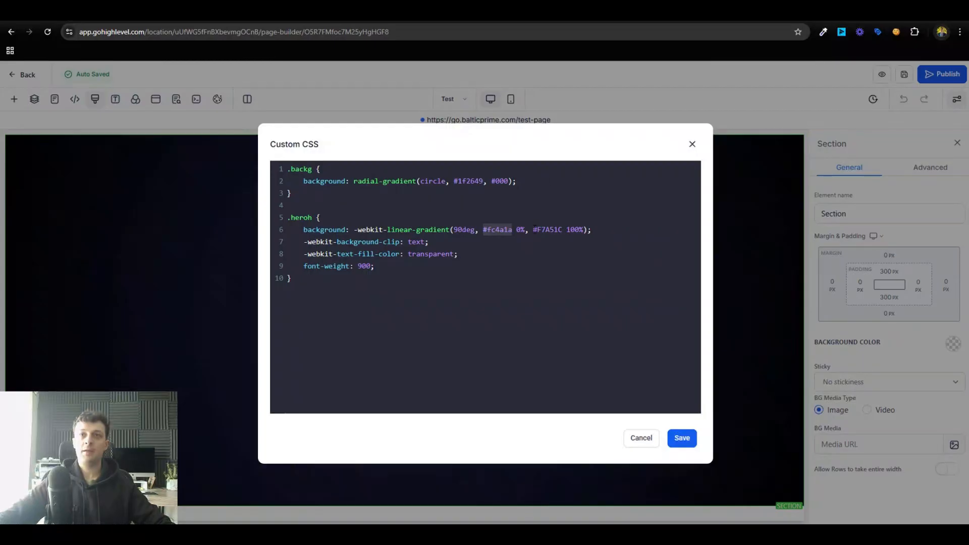
left_click_drag(533, 230, 561, 230)
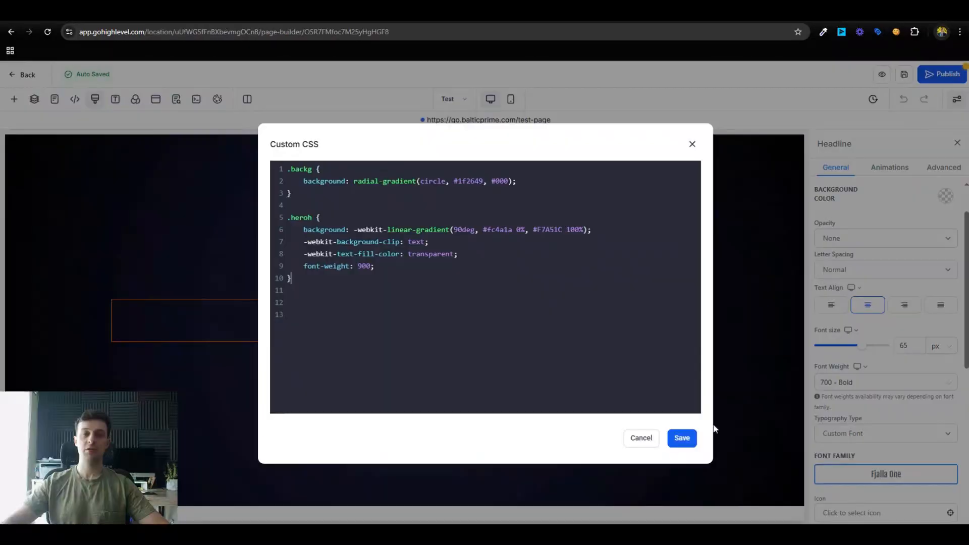
left_click(676, 438)
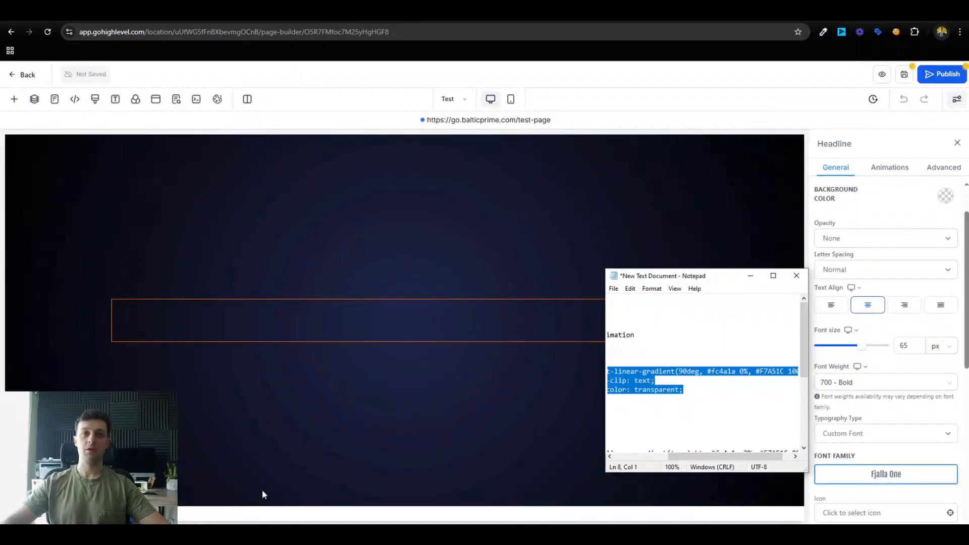
Move and widen the Notepad window and highlight the Gradient background and Gradient headline entries in the numbered list
left_click_drag(671, 274, 604, 230)
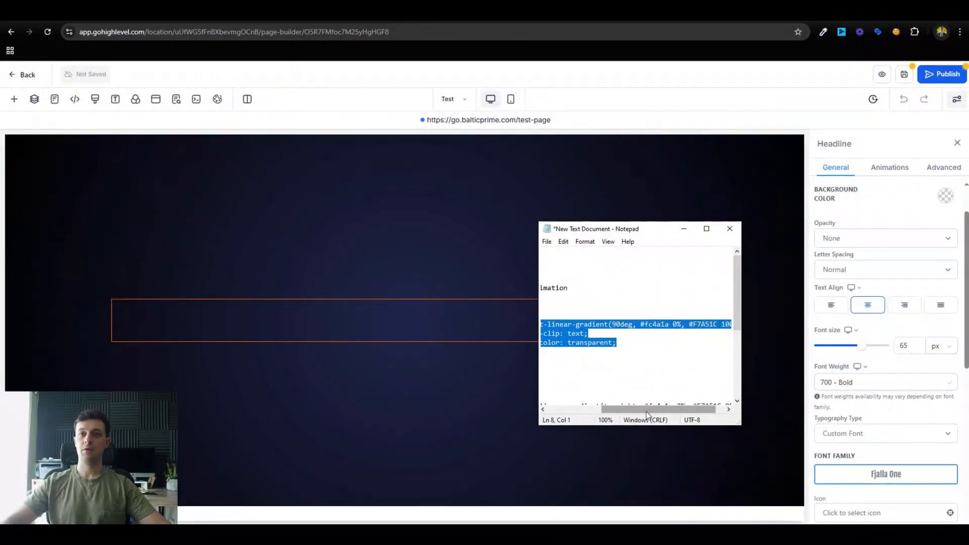
left_click_drag(537, 428, 353, 454)
left_click(423, 315)
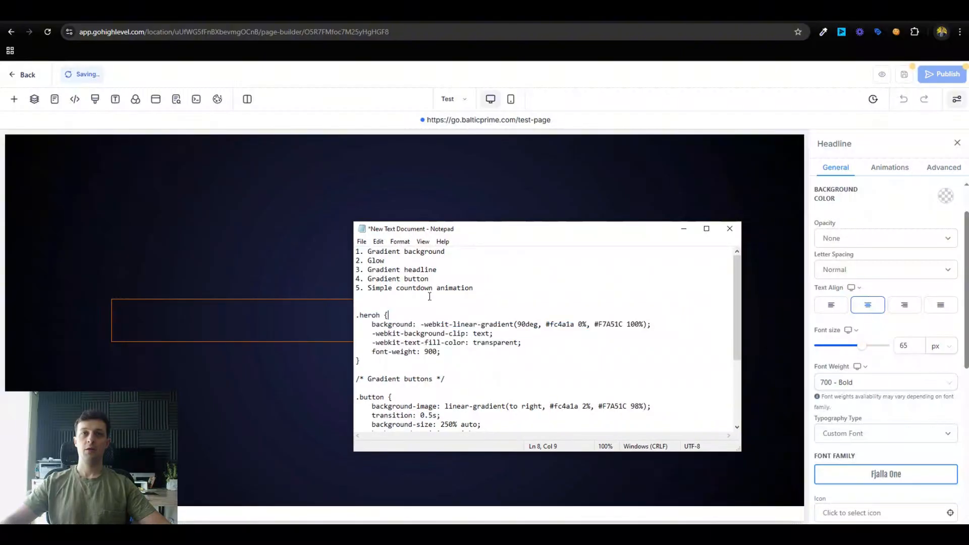
left_click(458, 252)
key("shift+Home")
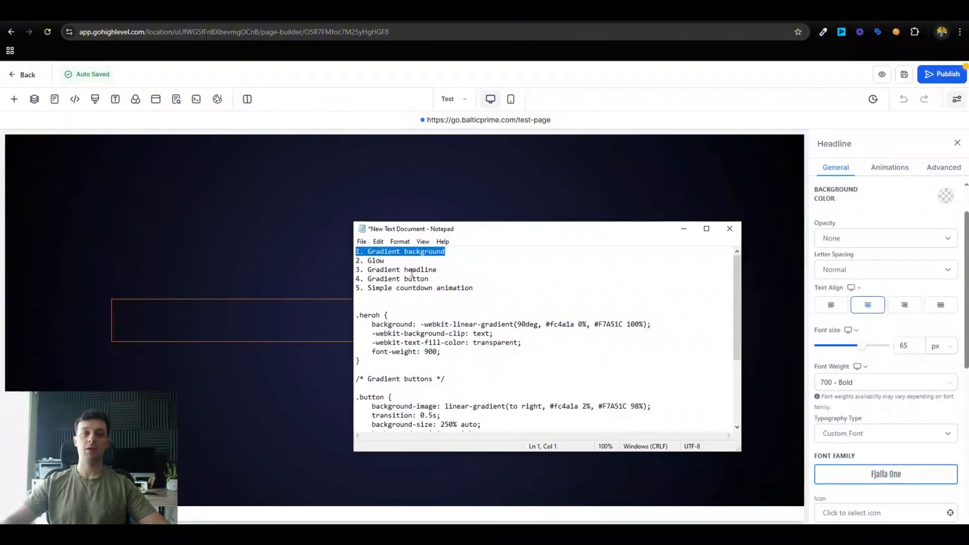
left_click_drag(443, 271, 356, 270)
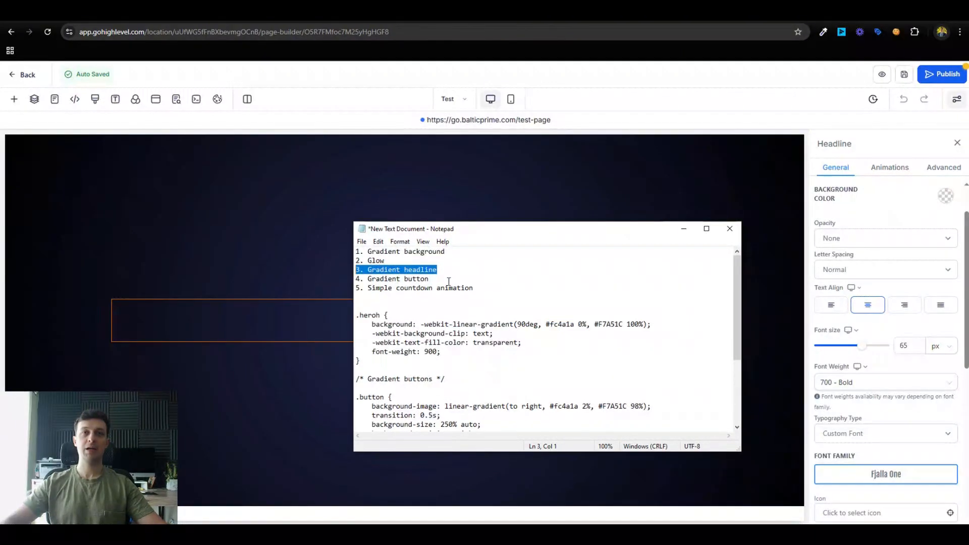
Highlight the Gradient button entry in the Notepad list and review the .button and .button:hover CSS rules below it
left_click_drag(448, 279, 355, 279)
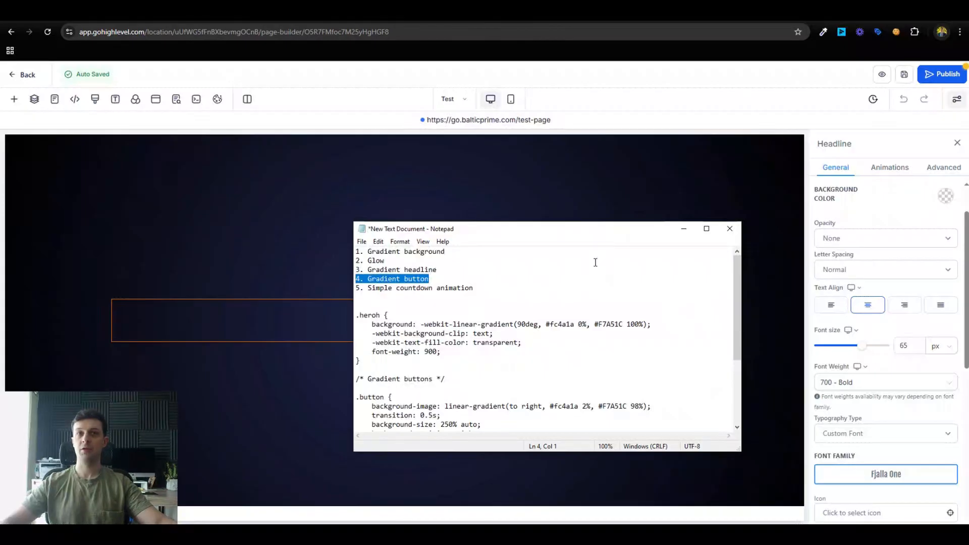
scroll(593, 267, "down", 1)
left_click_drag(465, 414, 356, 369)
left_click(420, 397)
scroll(419, 390, "down", 1)
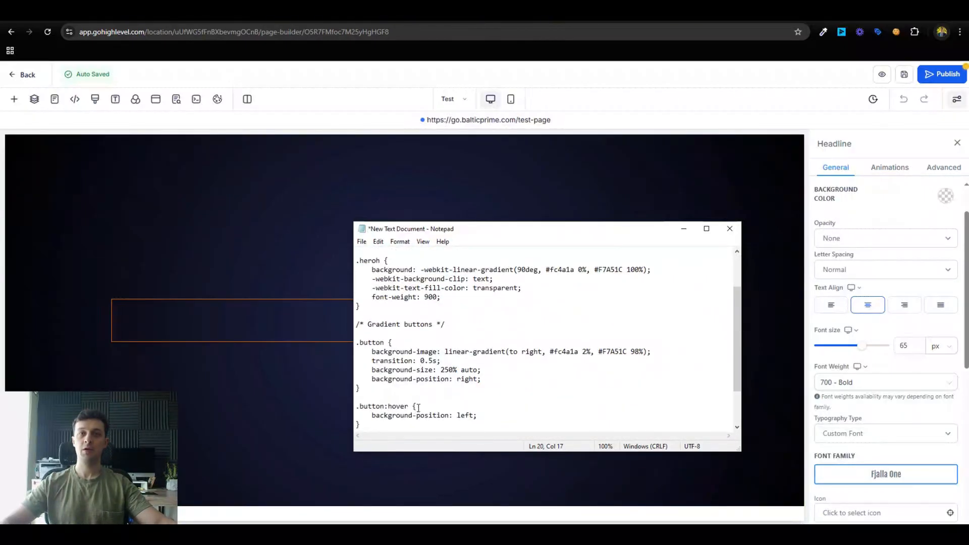
scroll(418, 407, "down", 1)
Return to the page builder, search the elements for "butto" and add a Button element below the headline
left_click(378, 338)
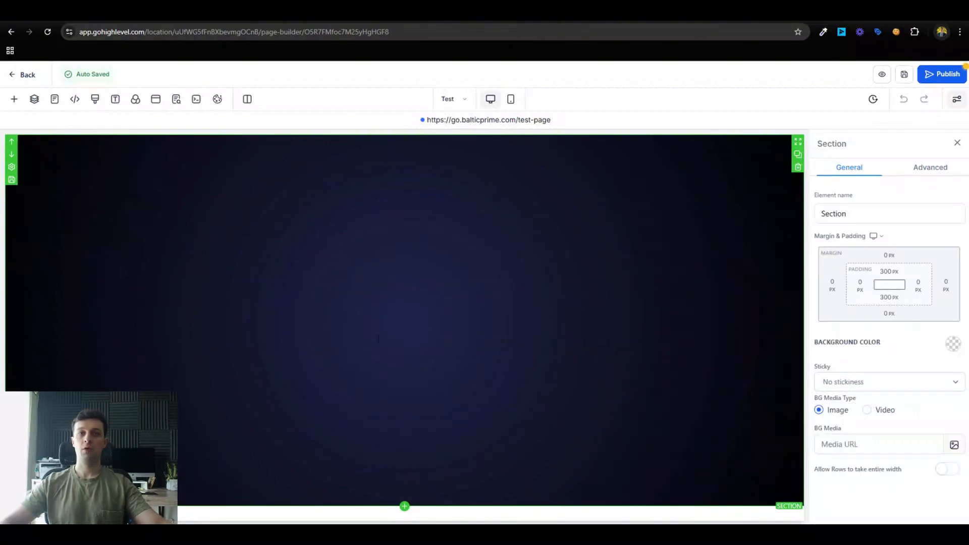
left_click(404, 343)
left_click(162, 171)
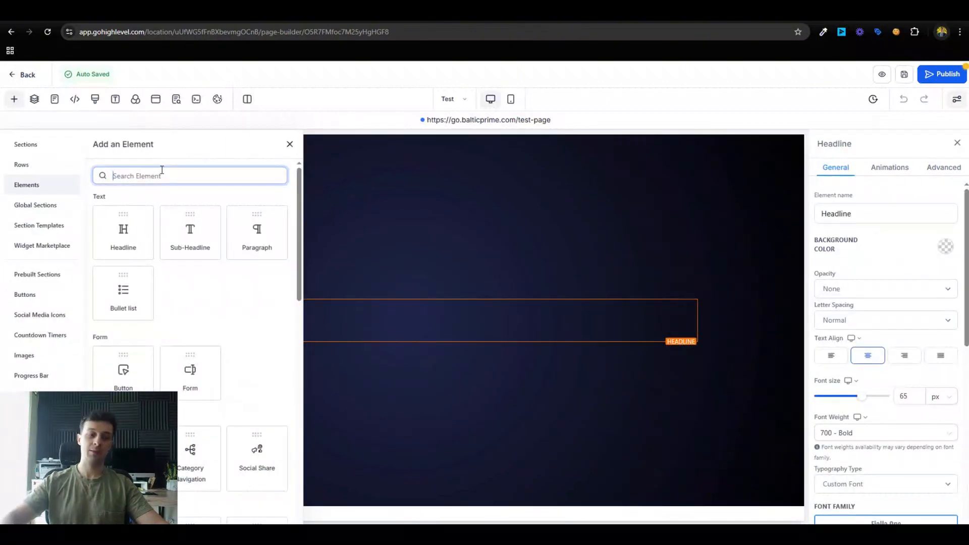
type("butto")
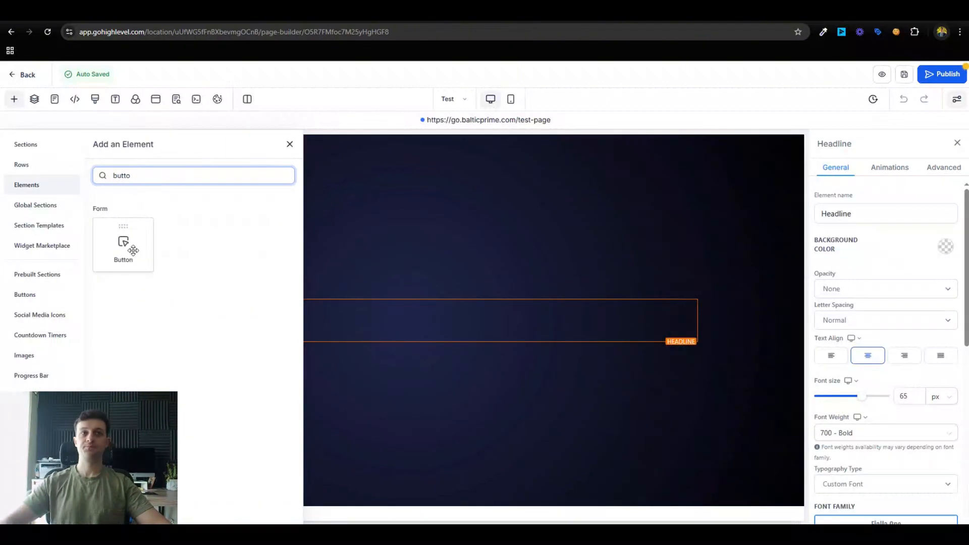
left_click_drag(133, 250, 583, 383)
Set the button's top margin to 40 px
scroll(931, 422, "down", 5)
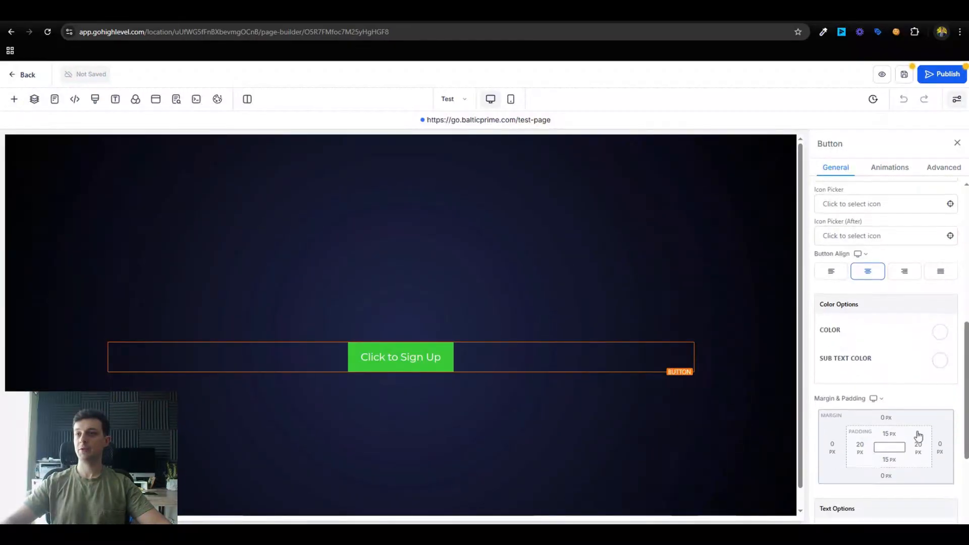
left_click(887, 401)
left_click(867, 462)
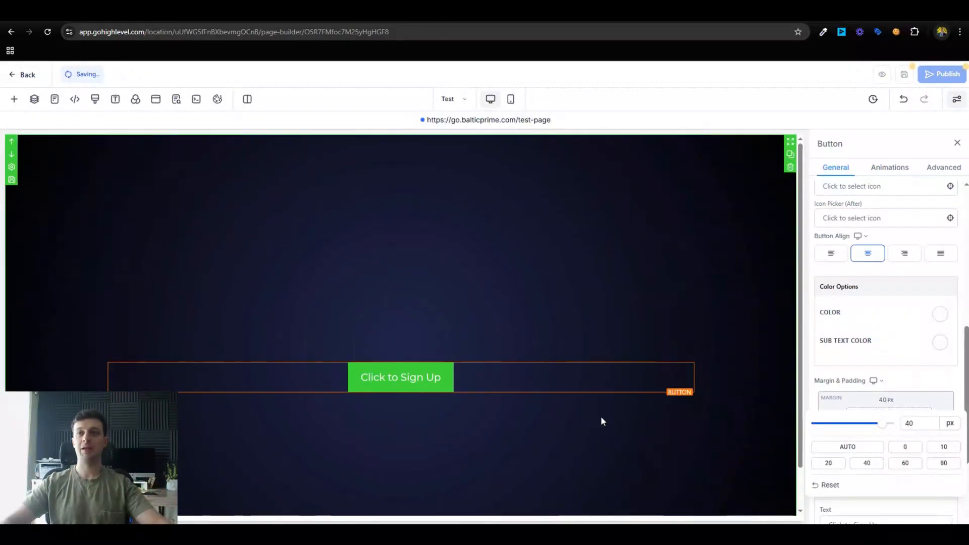
scroll(577, 405, "down", 1)
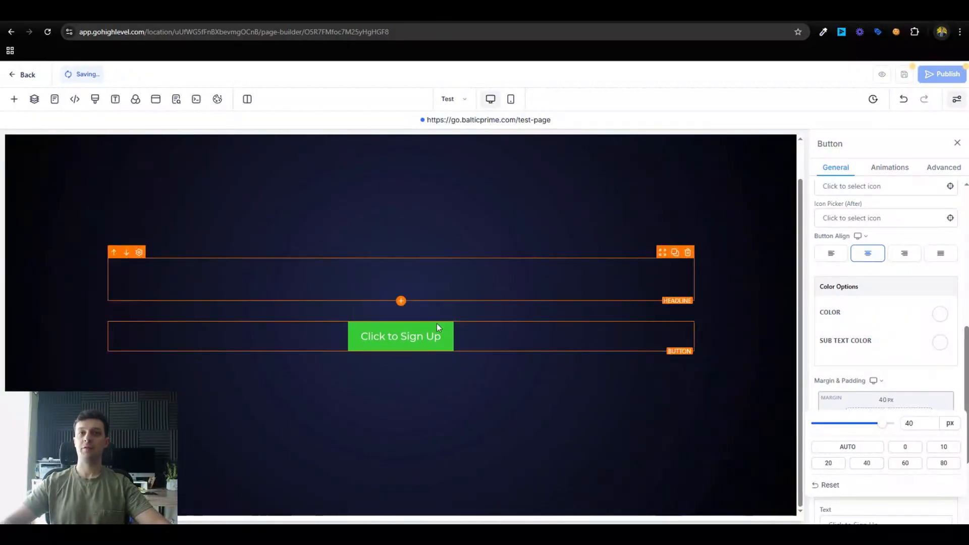
Assign the custom class "button" to the Click to Sign Up button, checking the class name in Notepad
left_click(948, 169)
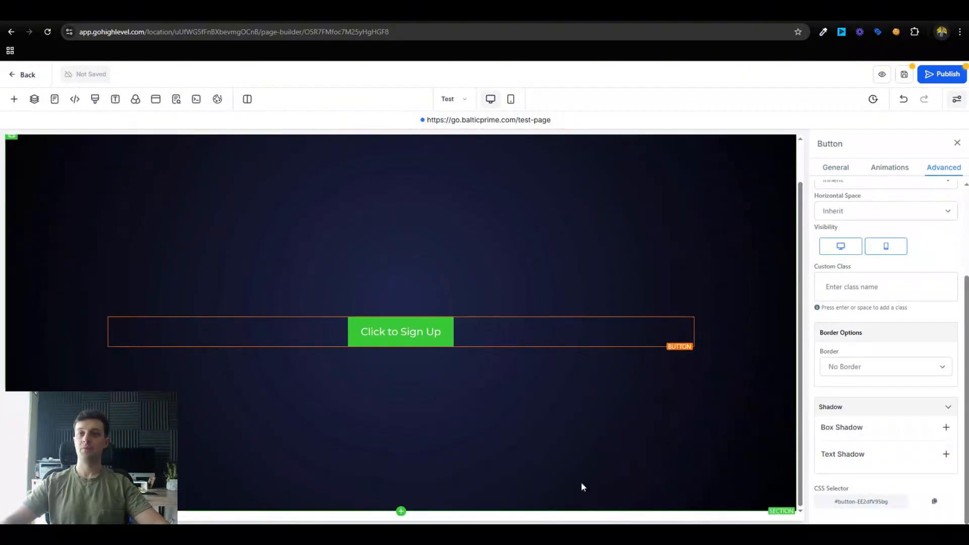
key("alt+Tab")
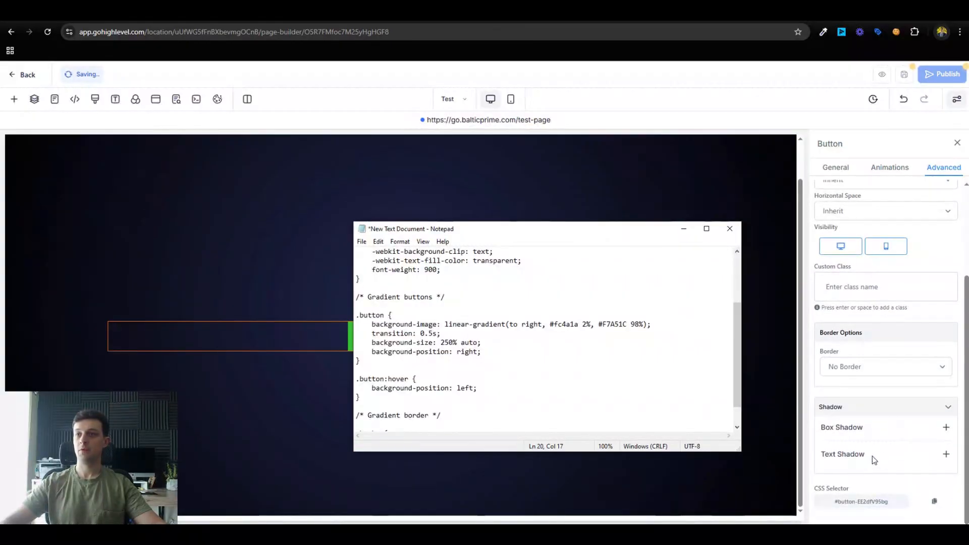
left_click(885, 480)
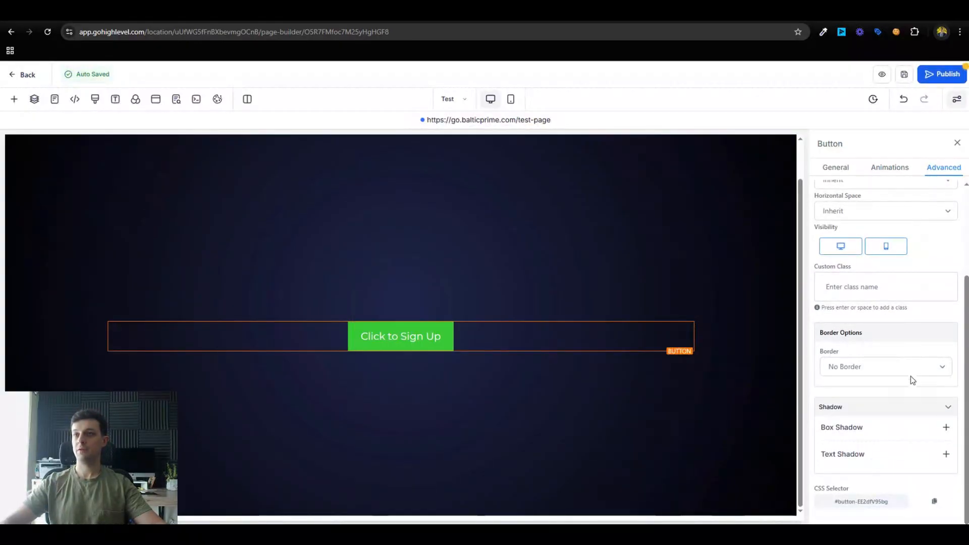
scroll(910, 380, "up", 1)
scroll(910, 379, "up", 1)
left_click(881, 387)
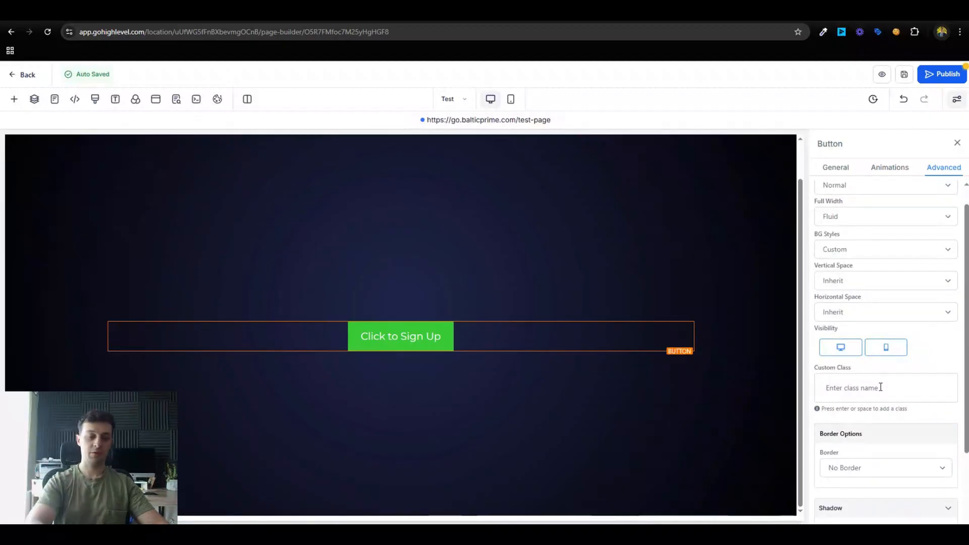
type("button")
key("Return")
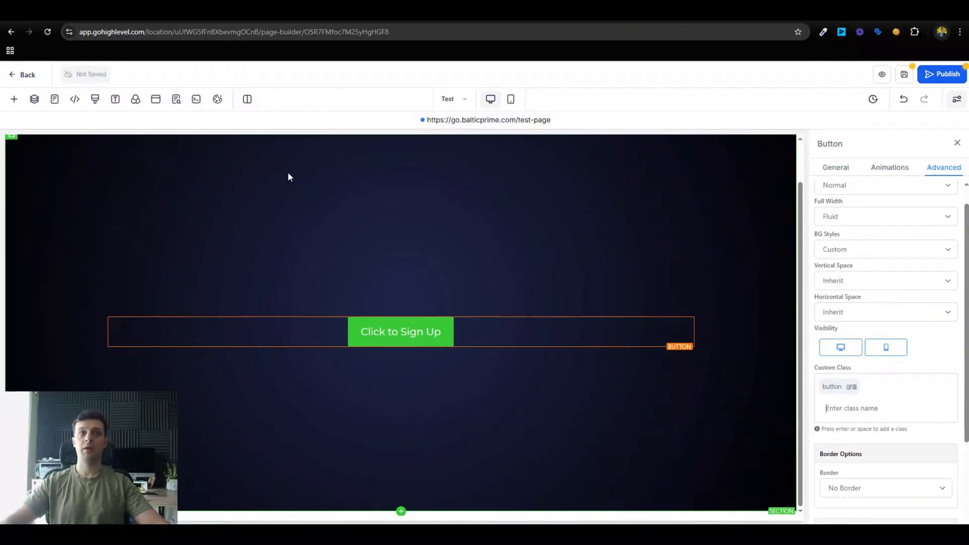
Copy the .button gradient rule from Notepad and add it below the .heroh rule in the page's custom CSS
left_click(96, 100)
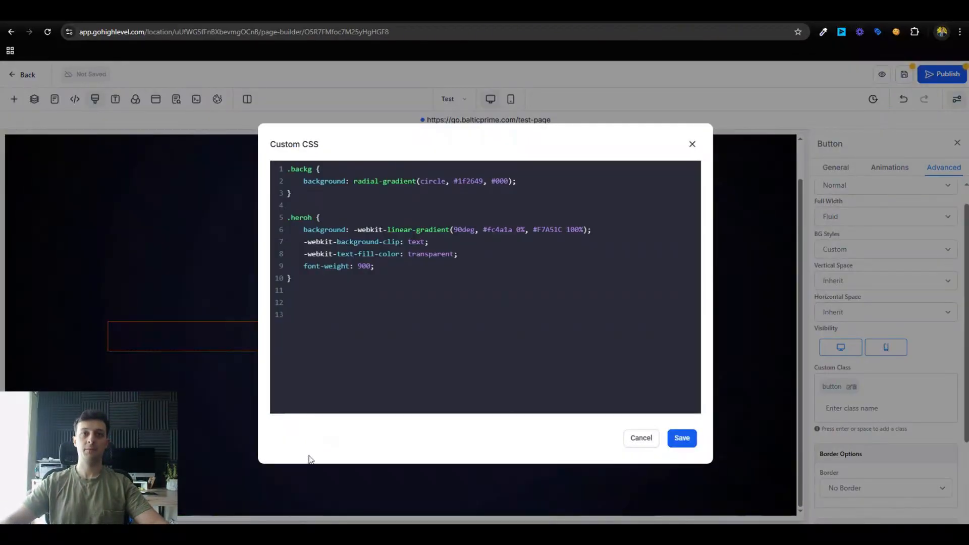
key("alt+Tab")
scroll(479, 367, "down", 1)
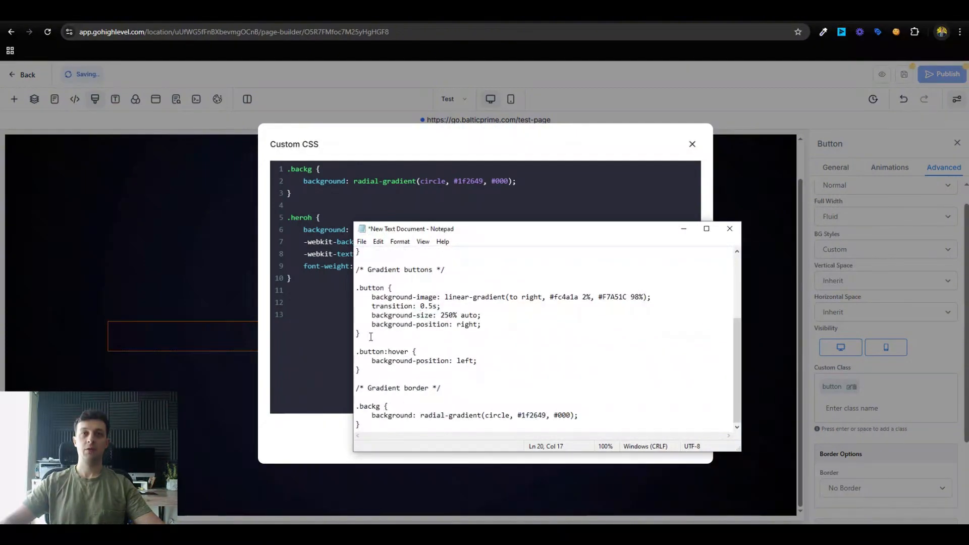
left_click_drag(371, 337, 350, 289)
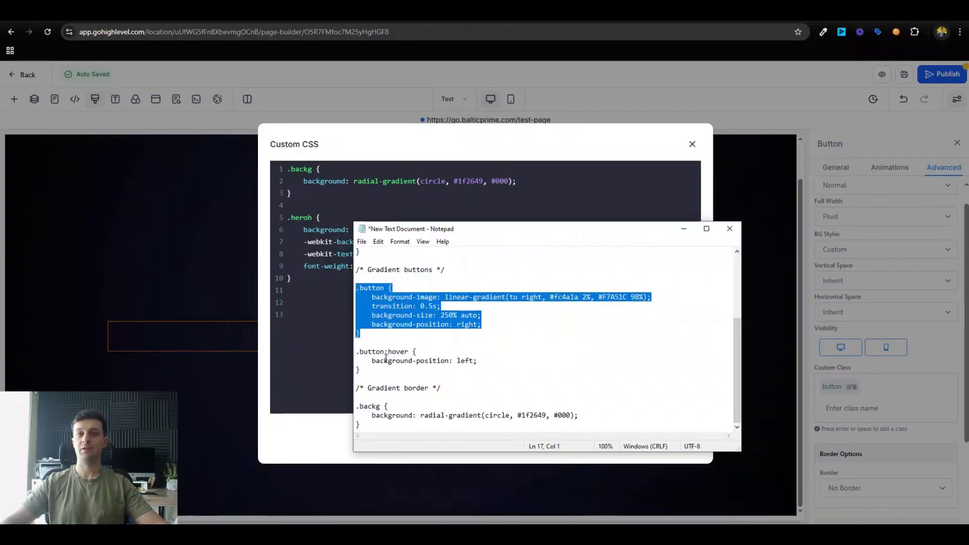
left_click(180, 402)
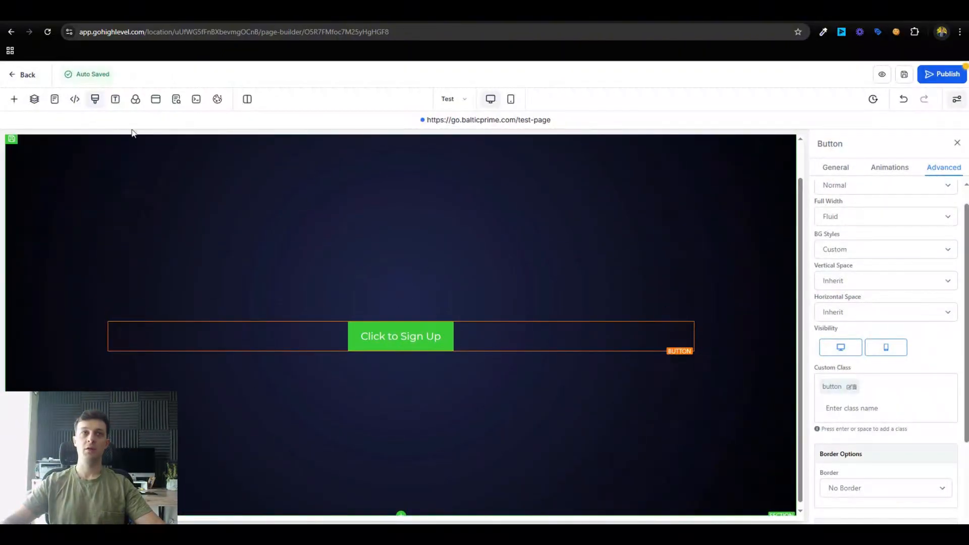
left_click(75, 102)
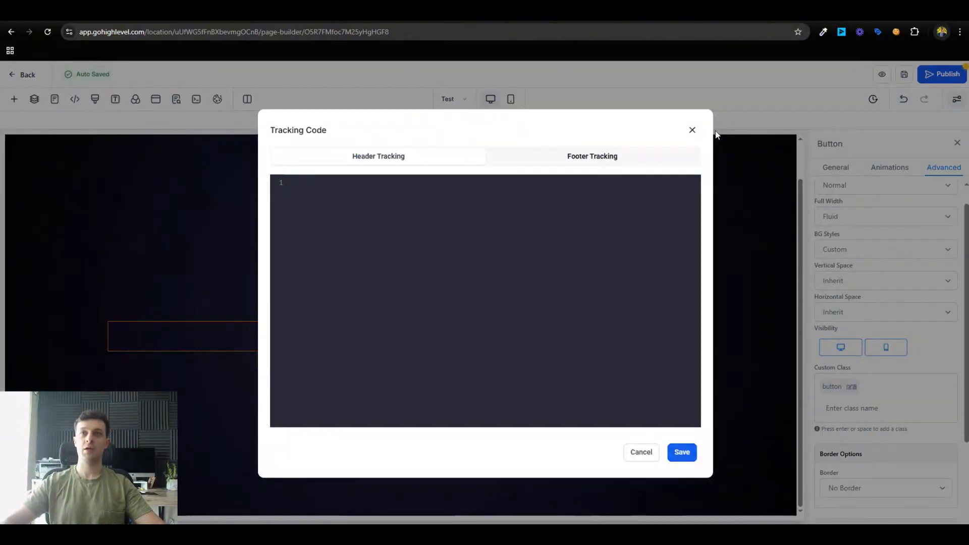
left_click(692, 130)
left_click(95, 100)
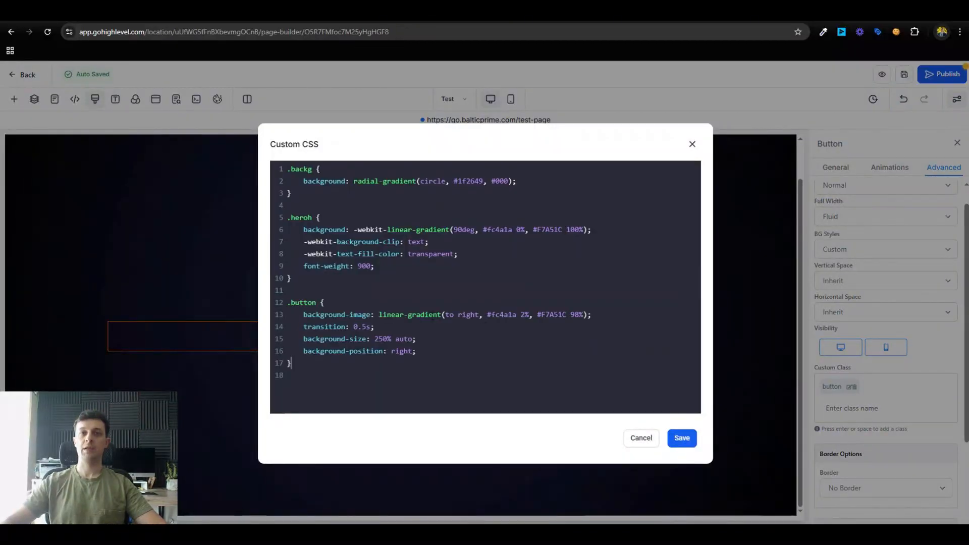
Compare the gradient types in the three CSS rules and examine the direction and colour stops of the .button gradient
left_click_drag(384, 314, 437, 314)
left_click(423, 327)
left_click_drag(353, 180, 412, 181)
left_click_drag(391, 230, 437, 230)
left_click(416, 338)
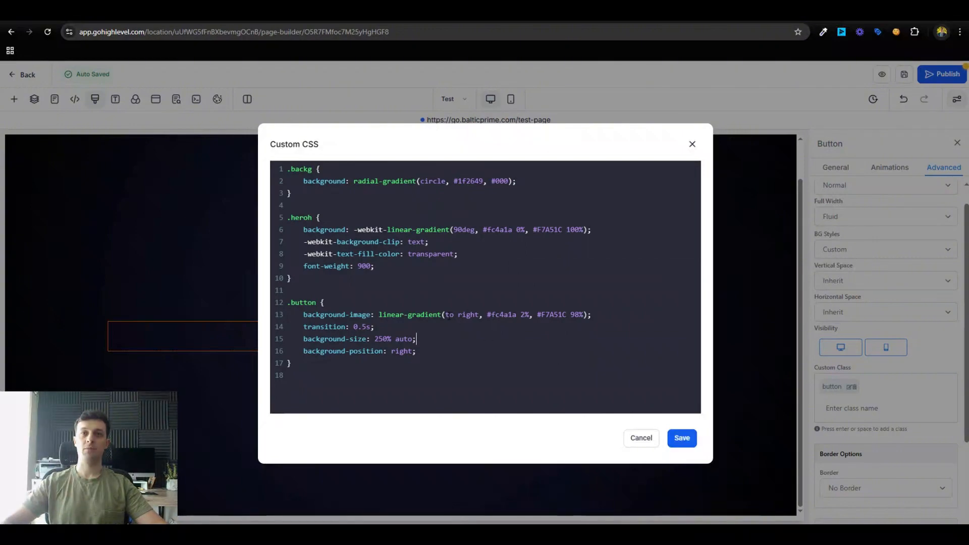
left_click_drag(449, 316, 564, 319)
left_click(544, 324)
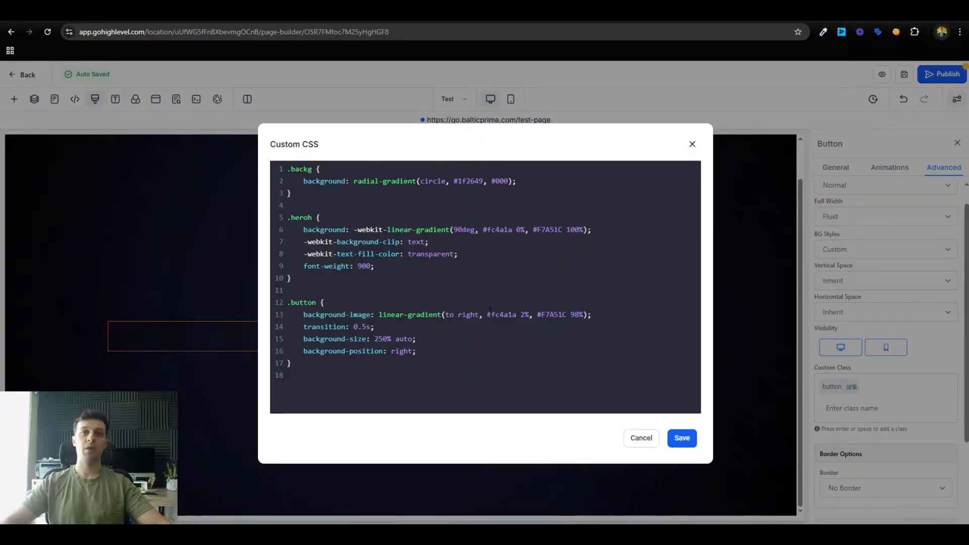
left_click_drag(538, 314, 559, 310)
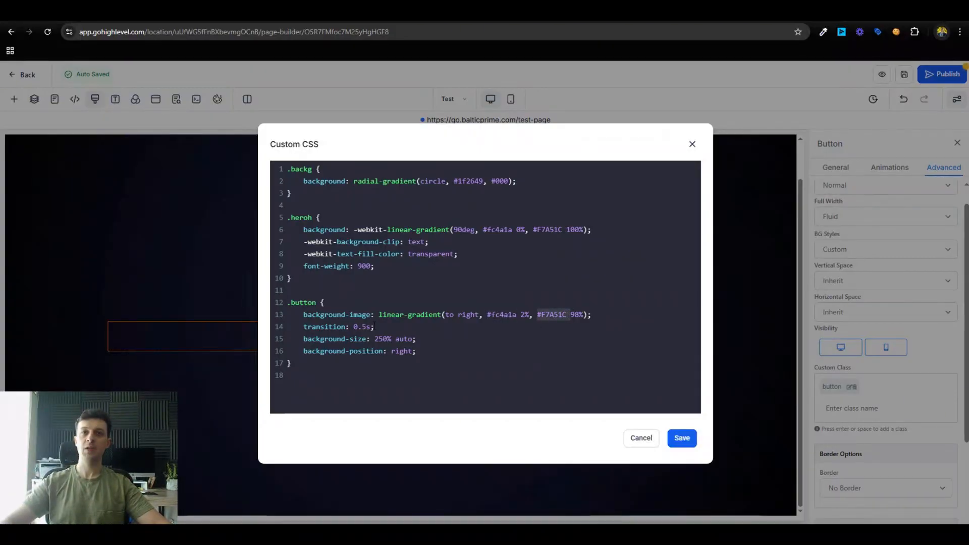
Examine the transition, background image, size and position lines of the .button rule, and save the custom CSS
left_click_drag(374, 326, 296, 325)
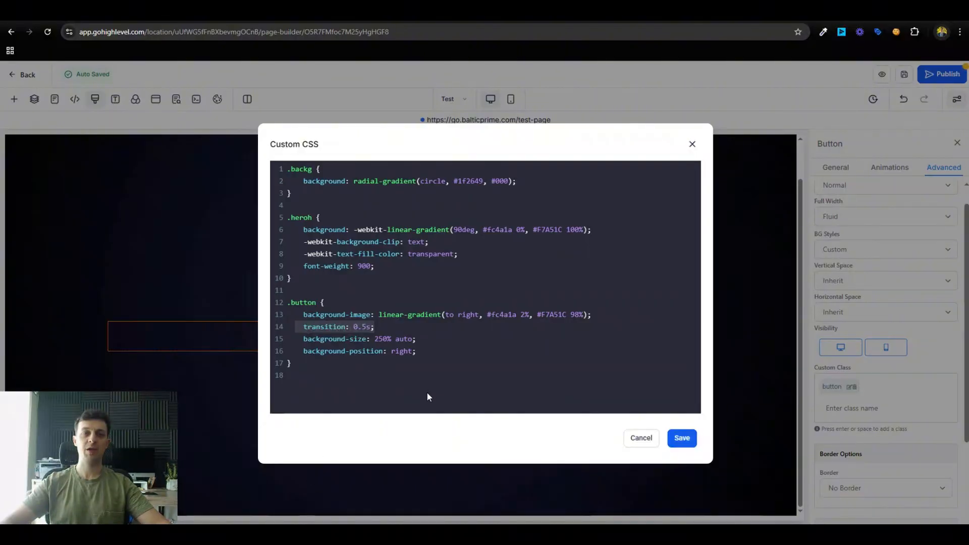
left_click(441, 360)
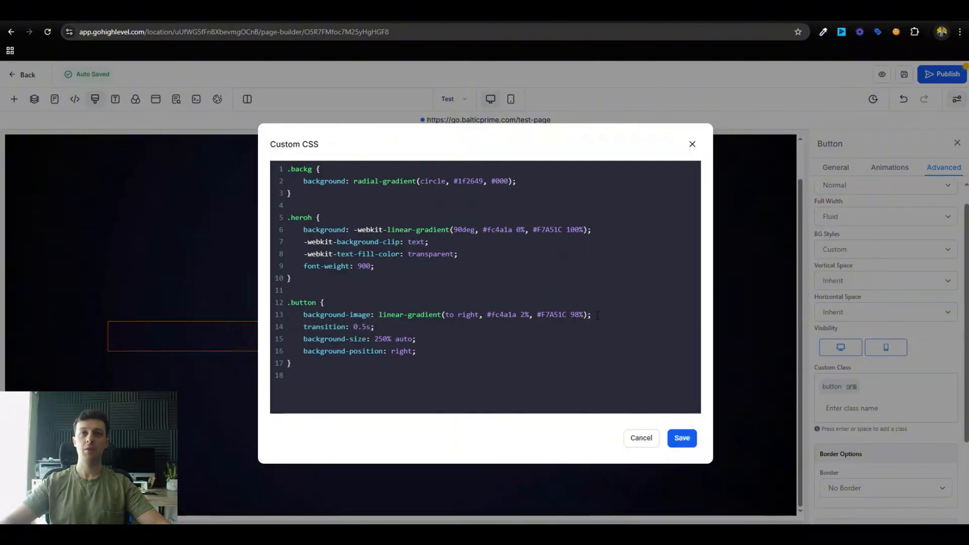
left_click_drag(597, 316, 320, 315)
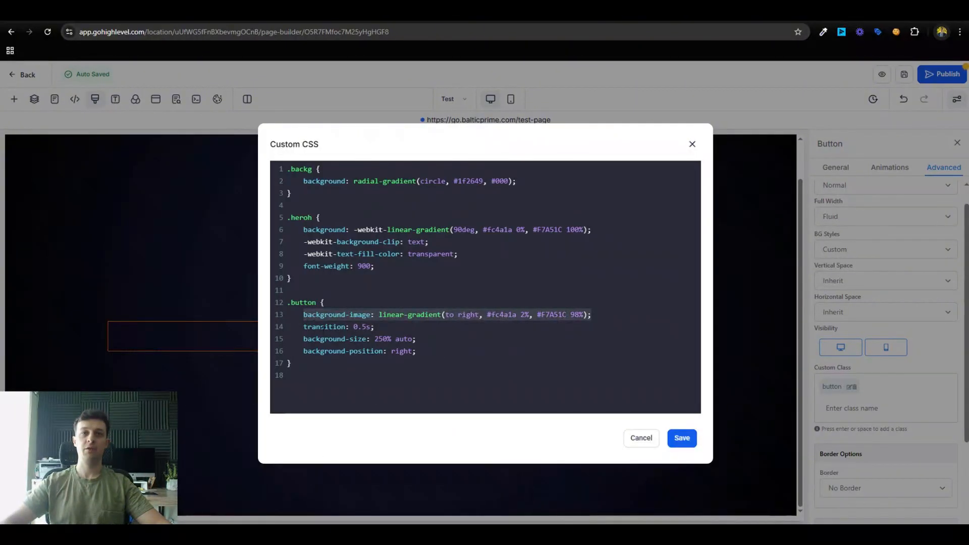
left_click_drag(426, 358, 288, 334)
left_click(387, 358)
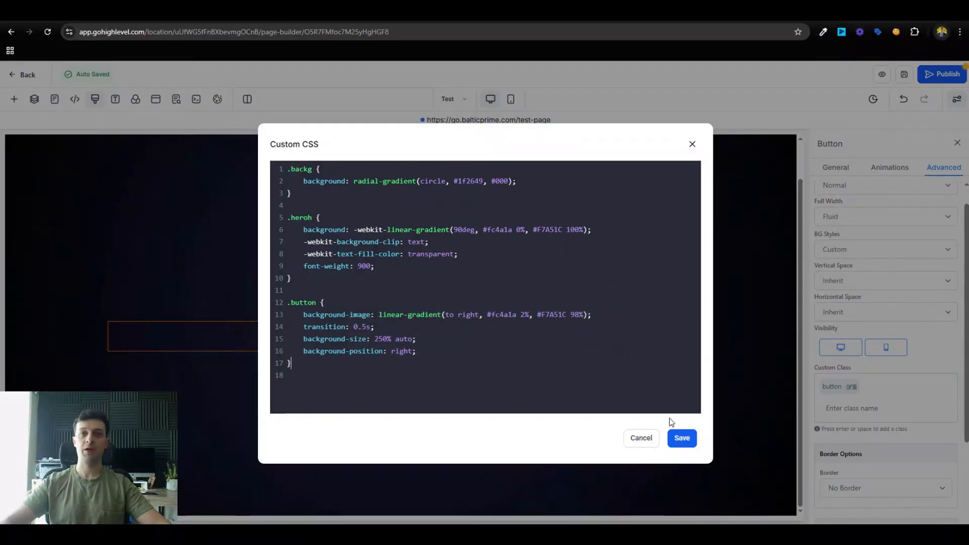
left_click(682, 438)
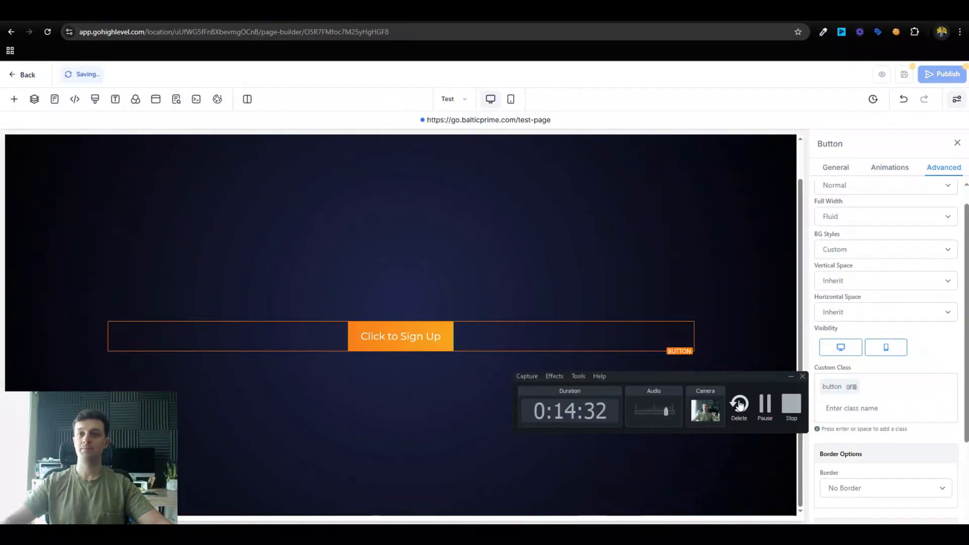
Change the Click to Sign Up button's text colour to black
scroll(903, 333, "up", 2)
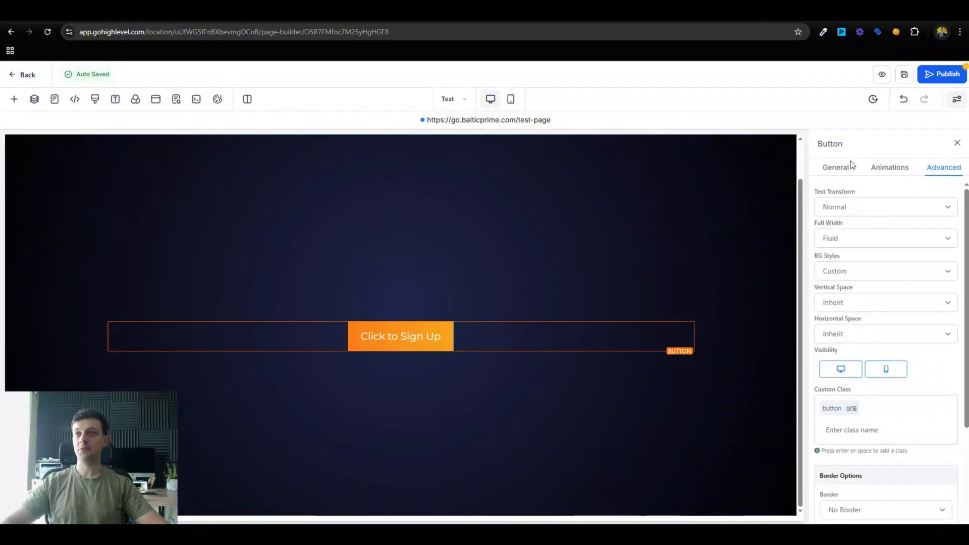
left_click(835, 167)
scroll(886, 371, "down", 5)
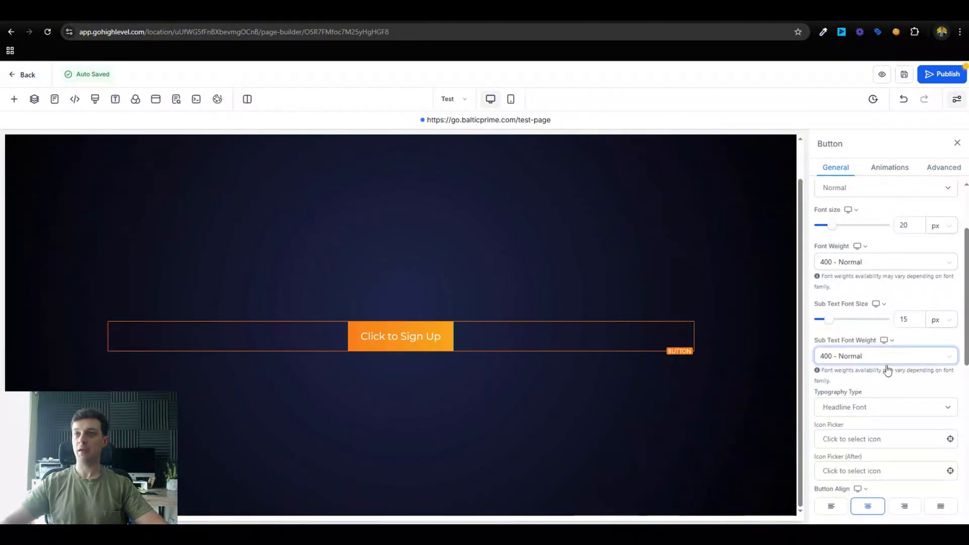
scroll(906, 392, "down", 3)
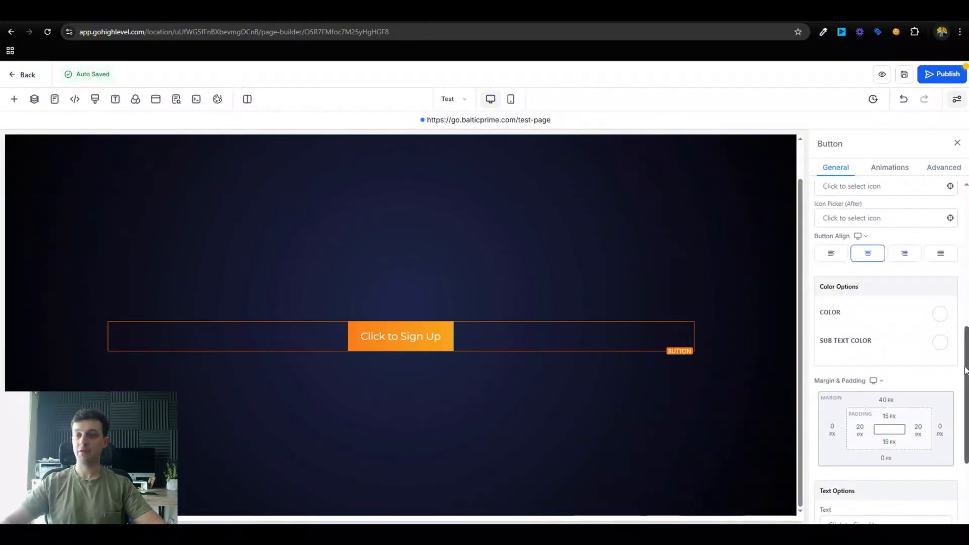
left_click(940, 314)
left_click(906, 341)
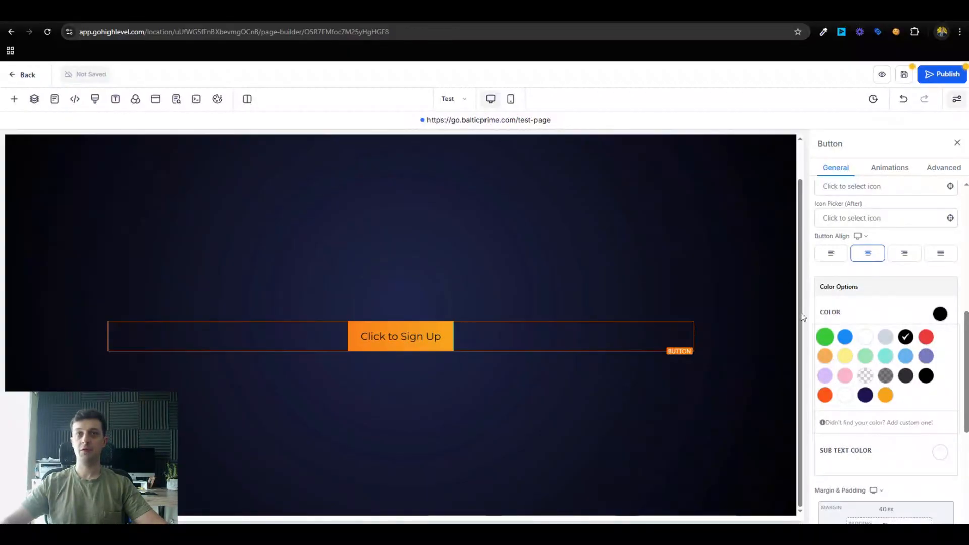
left_click(936, 315)
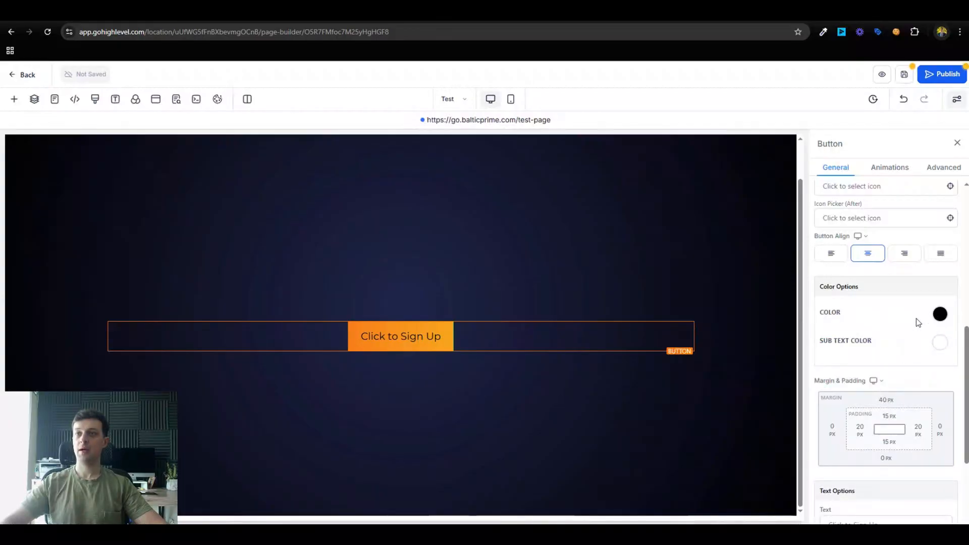
Set the button's font weight to 600 - Semi-Bold and select the surrounding section
scroll(916, 333, "up", 5)
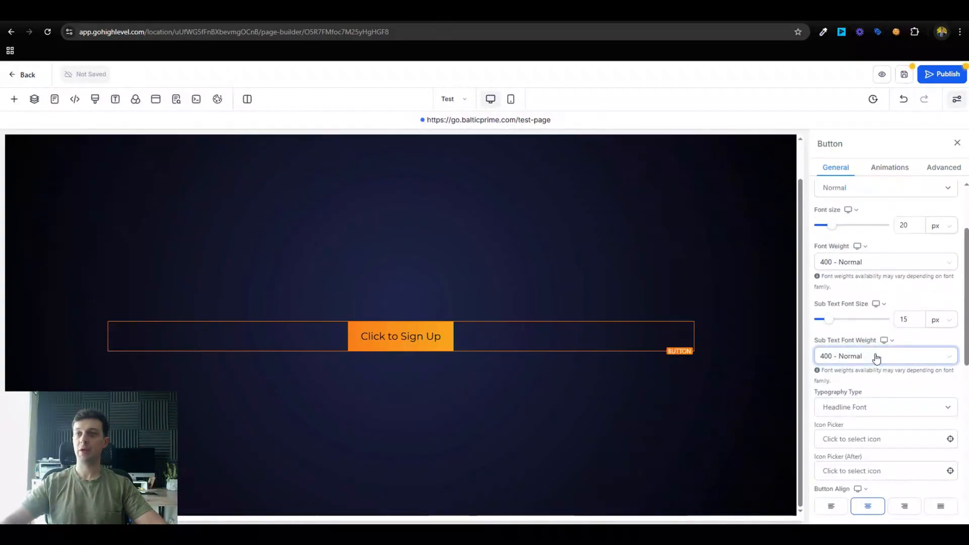
left_click(874, 264)
left_click(873, 365)
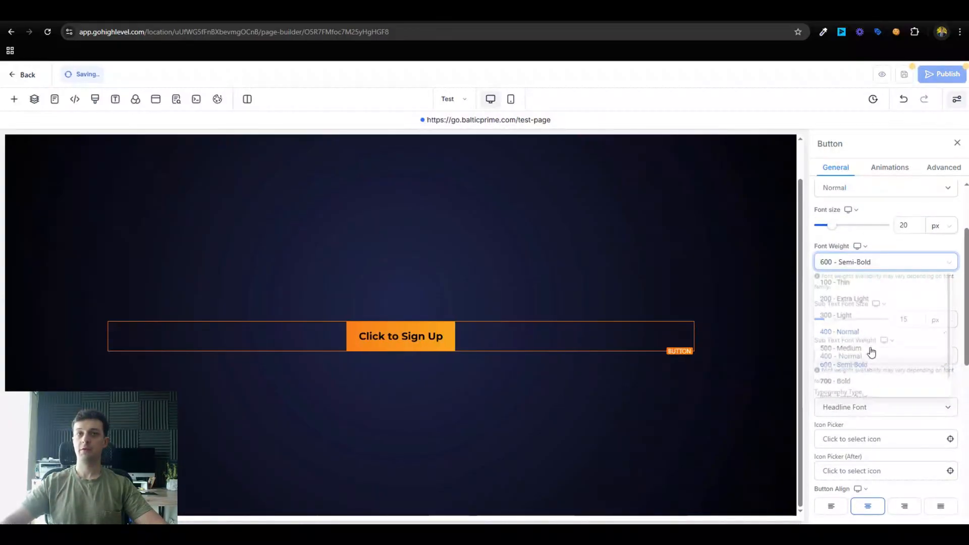
left_click(637, 402)
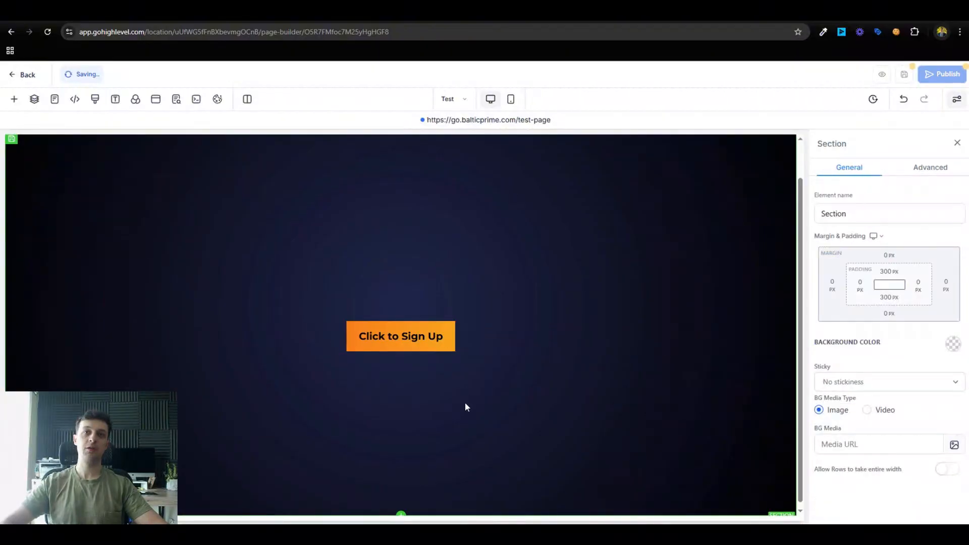
Give the Click to Sign Up button a full solid border 1px wide in the transparent colour
left_click(448, 343)
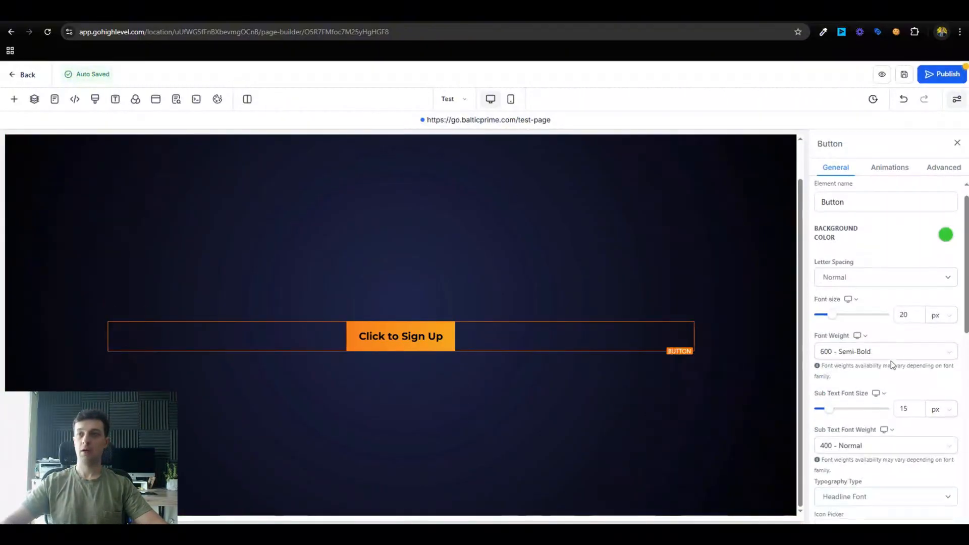
left_click(937, 168)
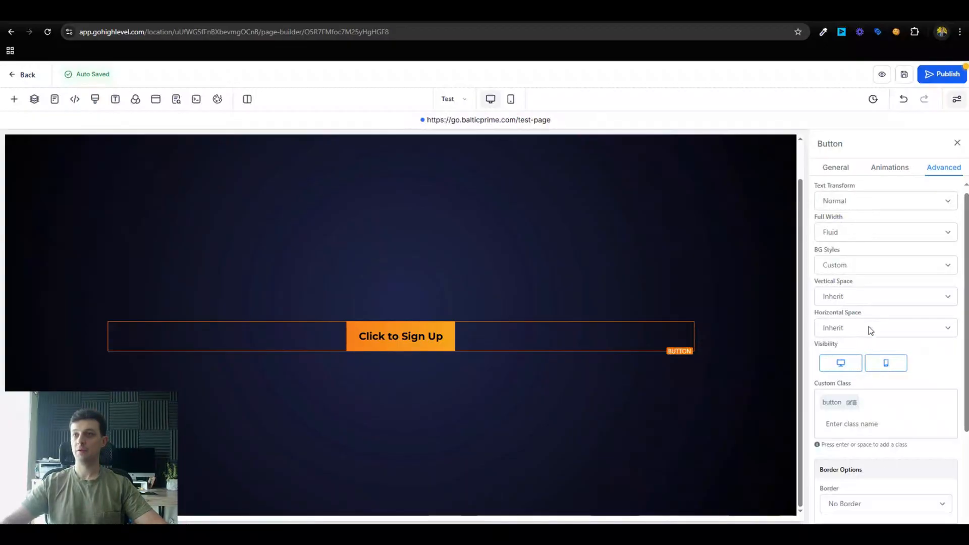
scroll(852, 303, "down", 2)
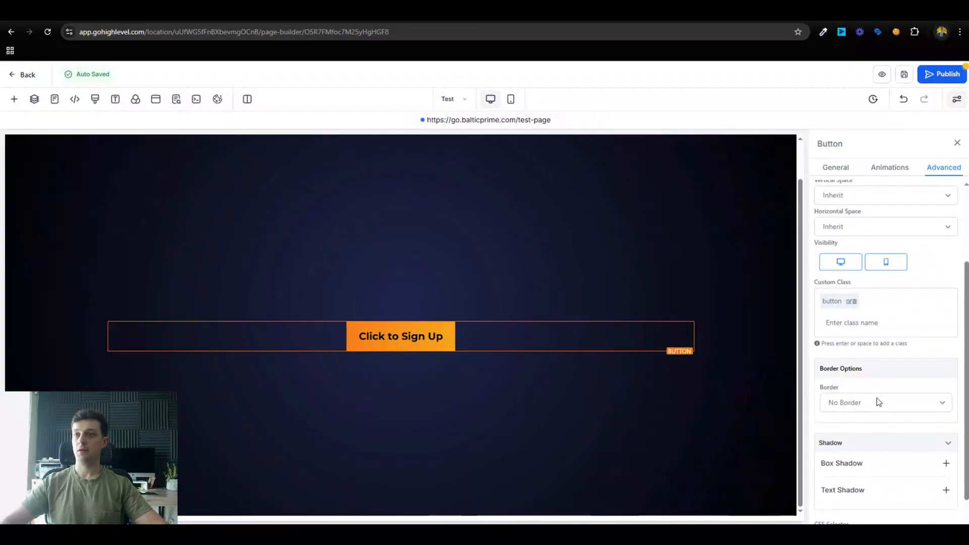
left_click(877, 402)
left_click(874, 432)
scroll(878, 425, "down", 1)
left_click(852, 410)
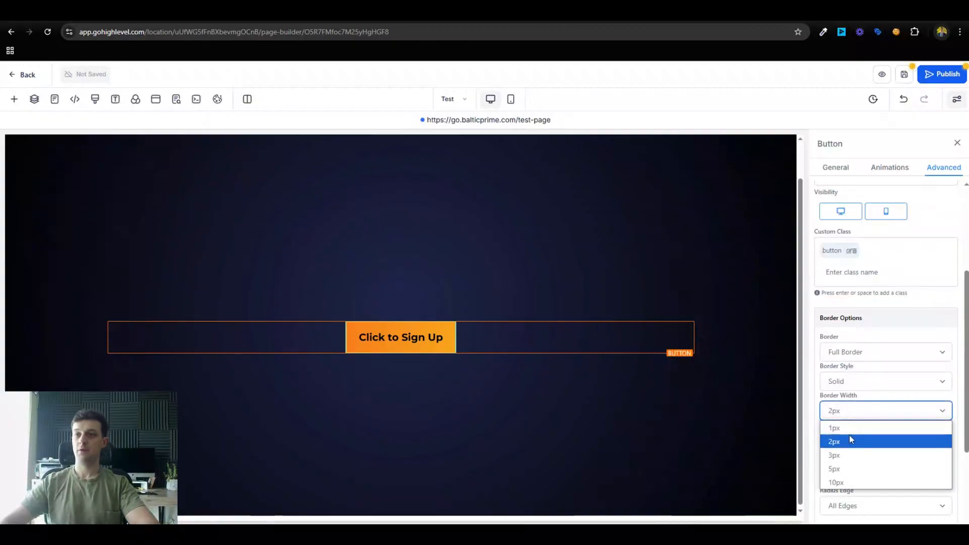
left_click(849, 436)
scroll(892, 383, "down", 2)
left_click(940, 338)
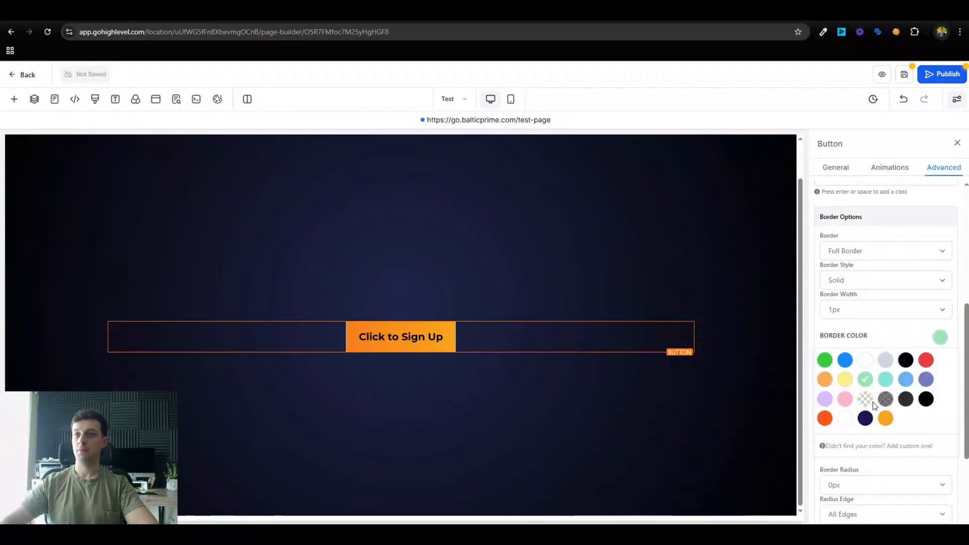
left_click(940, 336)
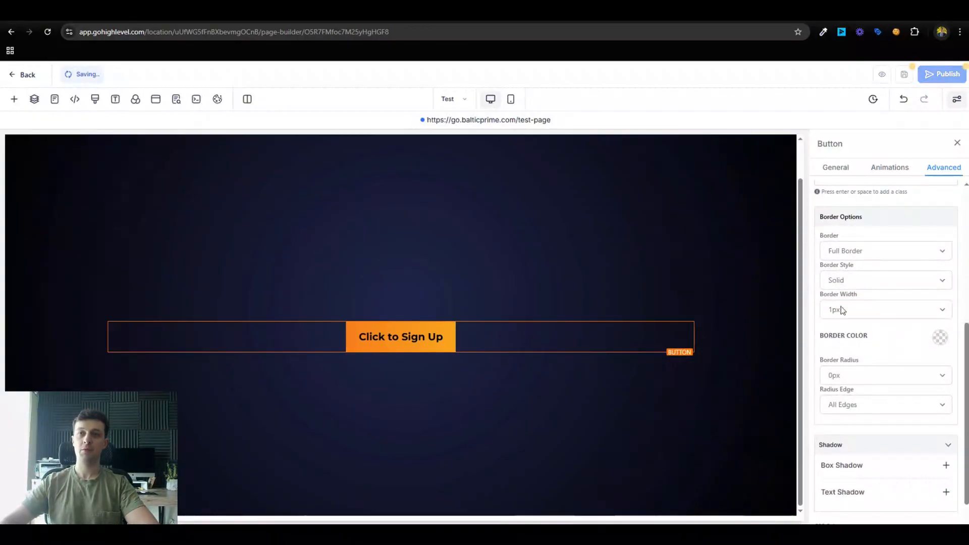
Round all edges of the sign-up button with a 5px border radius and select the surrounding section
left_click(861, 375)
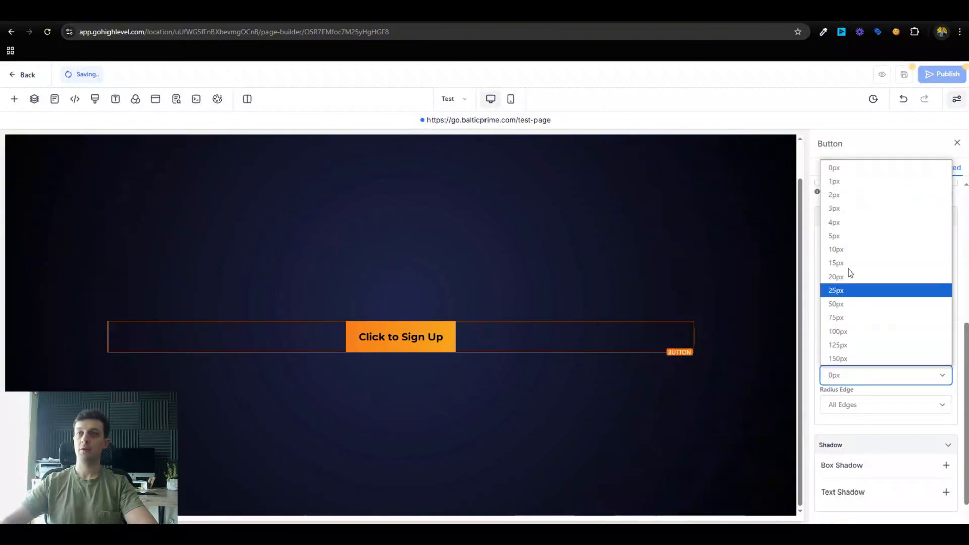
left_click(862, 218)
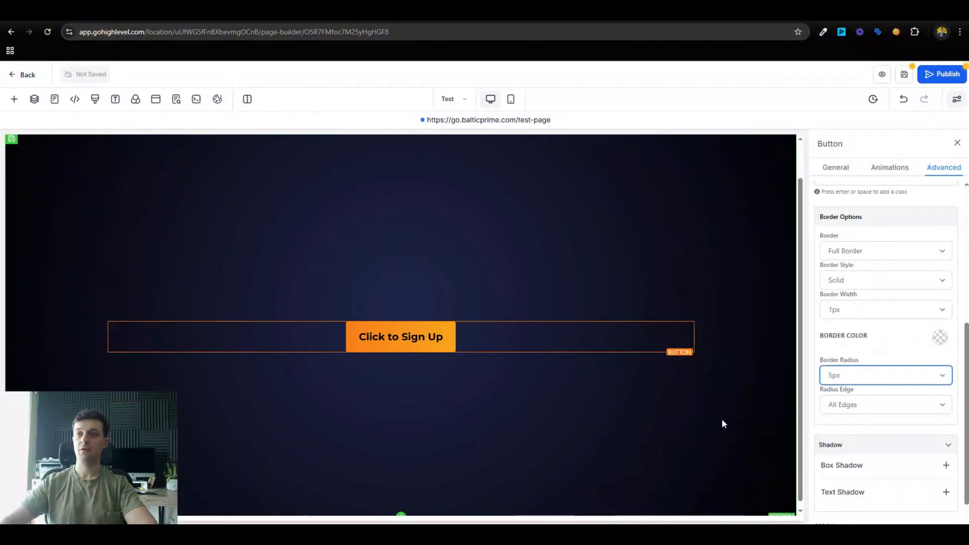
left_click(695, 409)
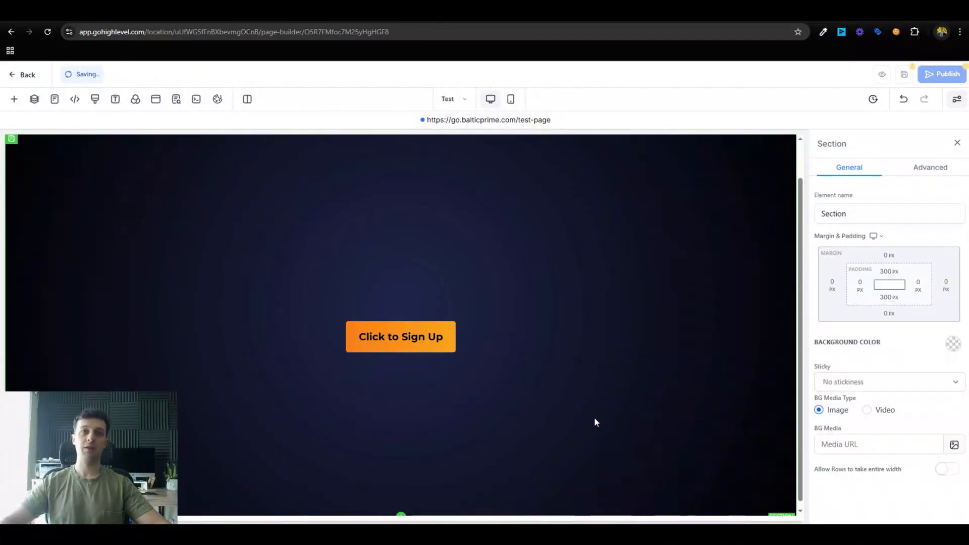
Try Capitalize as the sign-up button's text transform, and settle on Uppercase
left_click(457, 342)
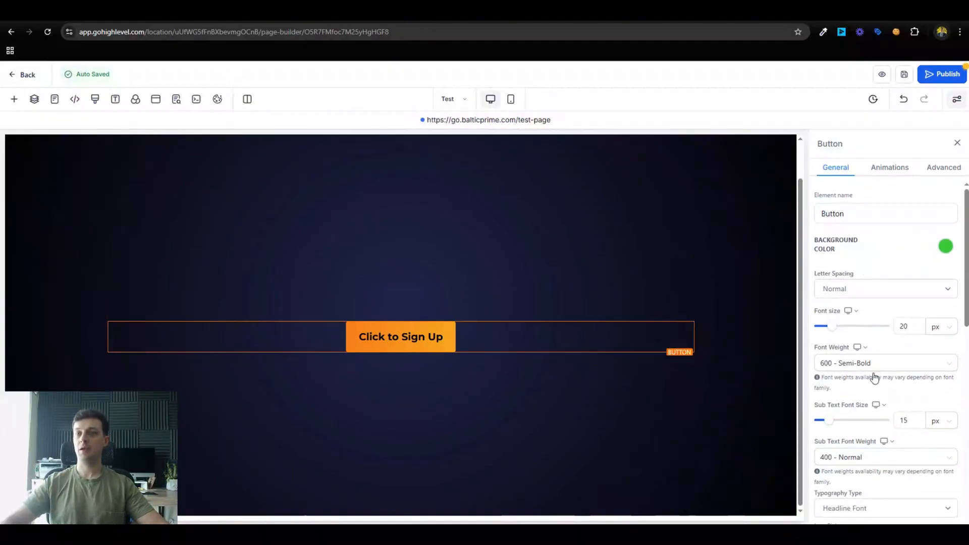
scroll(874, 378, "down", 2)
left_click(891, 169)
left_click(943, 169)
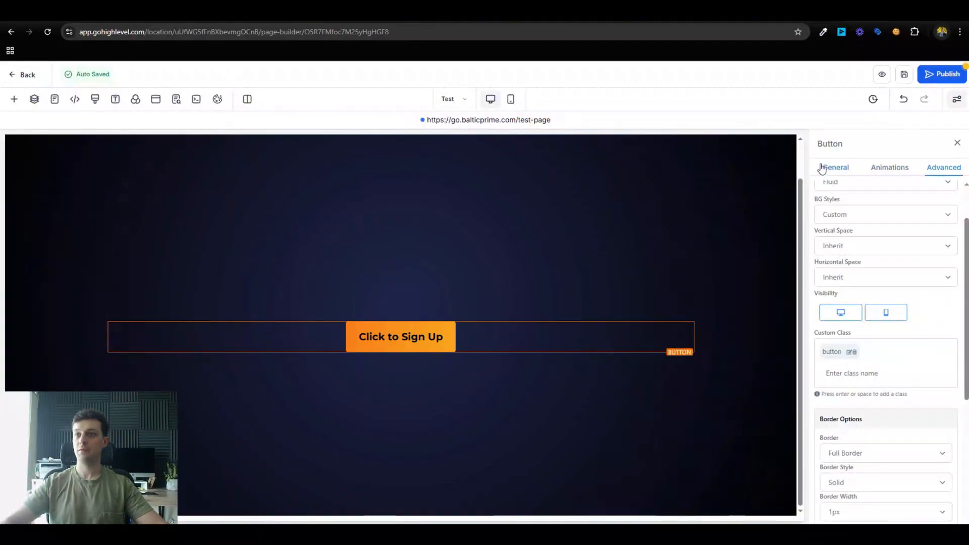
scroll(891, 244, "up", 1)
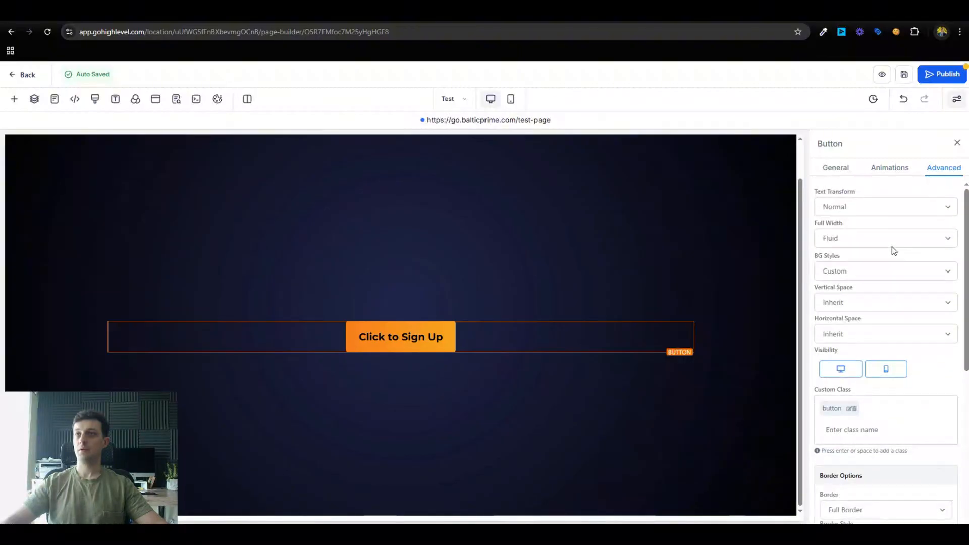
left_click(858, 207)
left_click(865, 265)
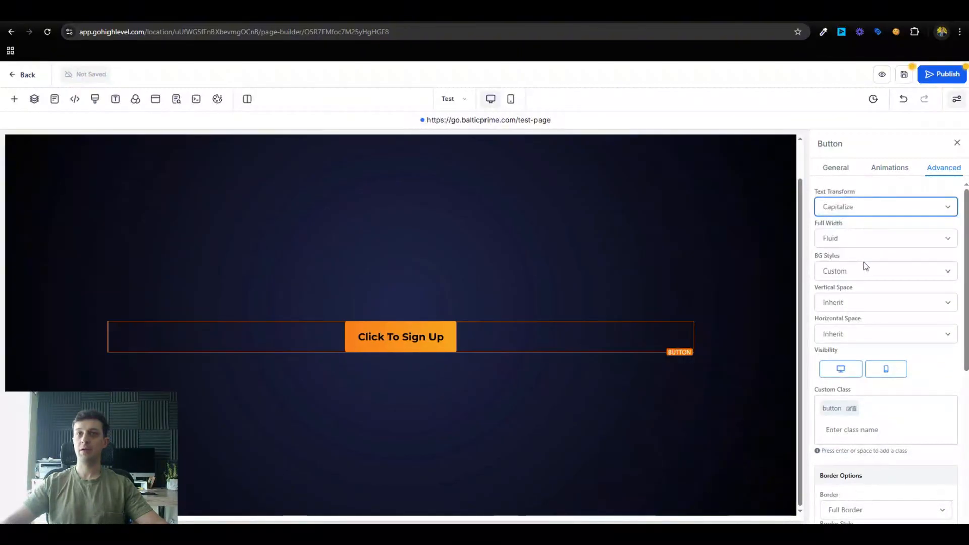
left_click(865, 208)
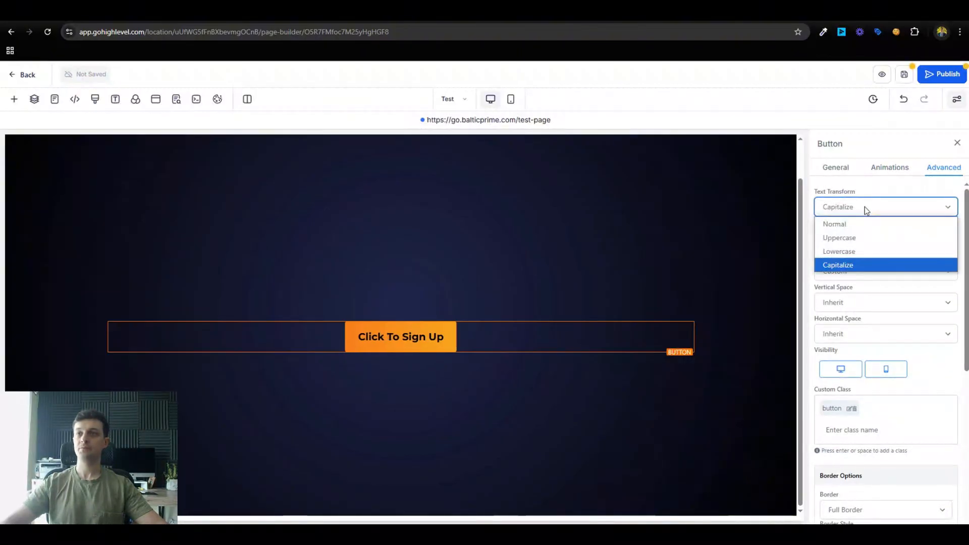
left_click(862, 239)
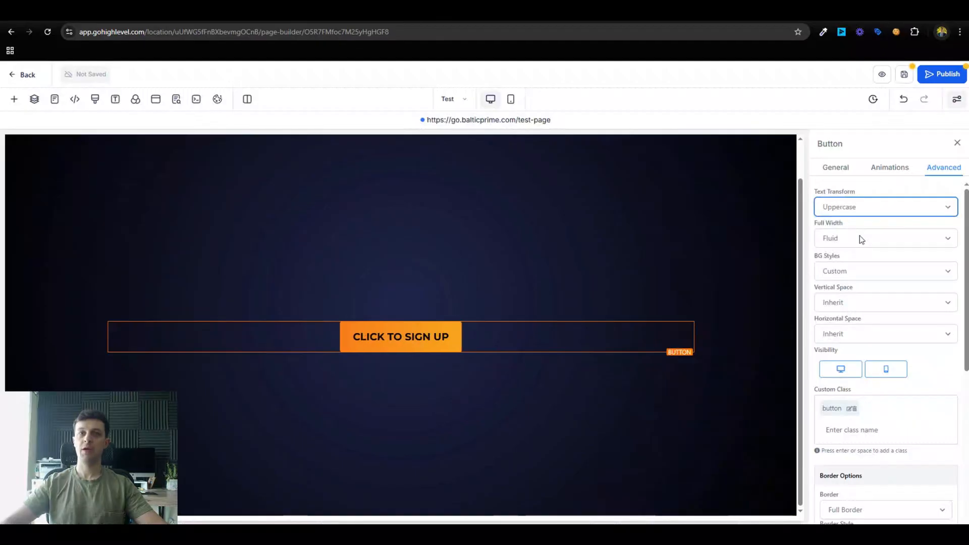
Set the sign-up button's font weight to 700 - Bold
left_click(843, 173)
left_click(886, 365)
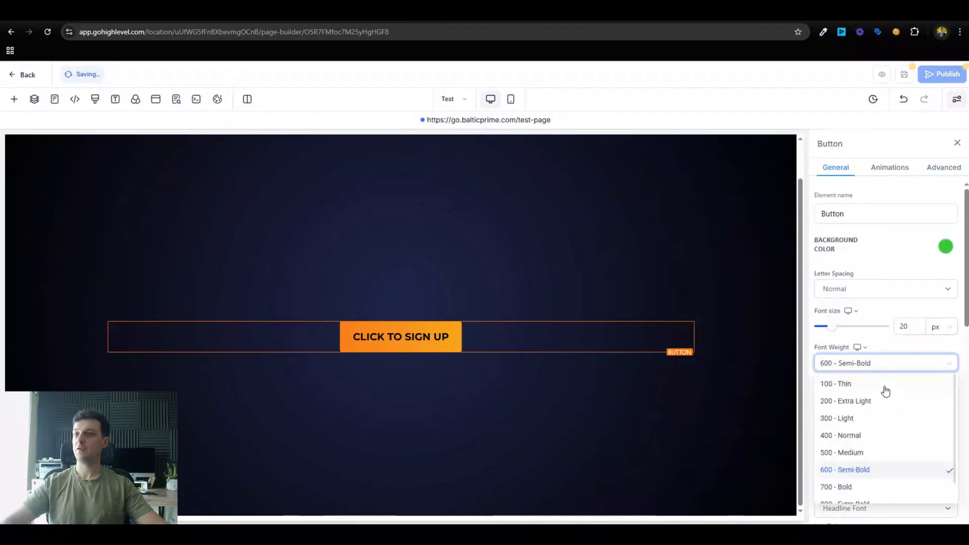
left_click(846, 485)
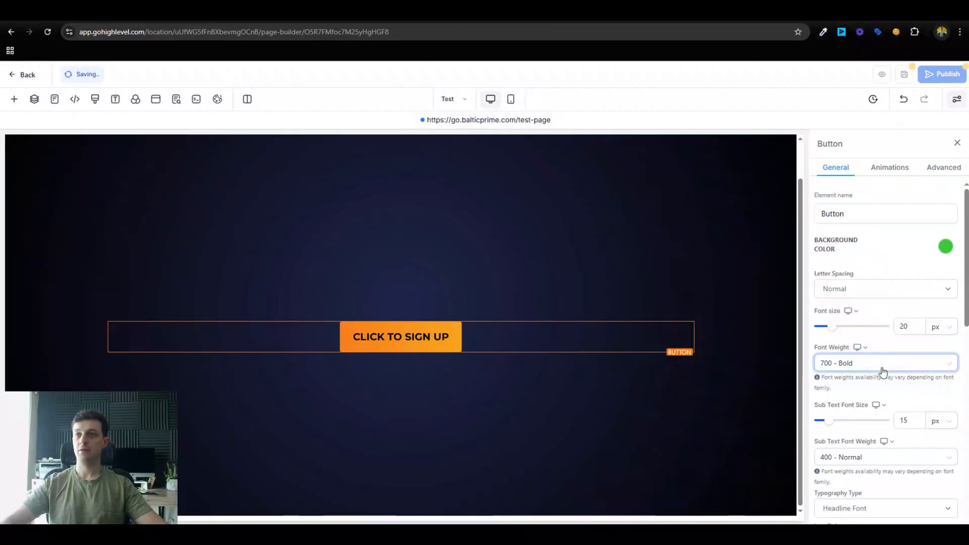
Try the font weights 900 - Heavy and 800 - Extra Bold on the button, and return to 700 - Bold
left_click(882, 372)
scroll(873, 474, "down", 1)
left_click(858, 492)
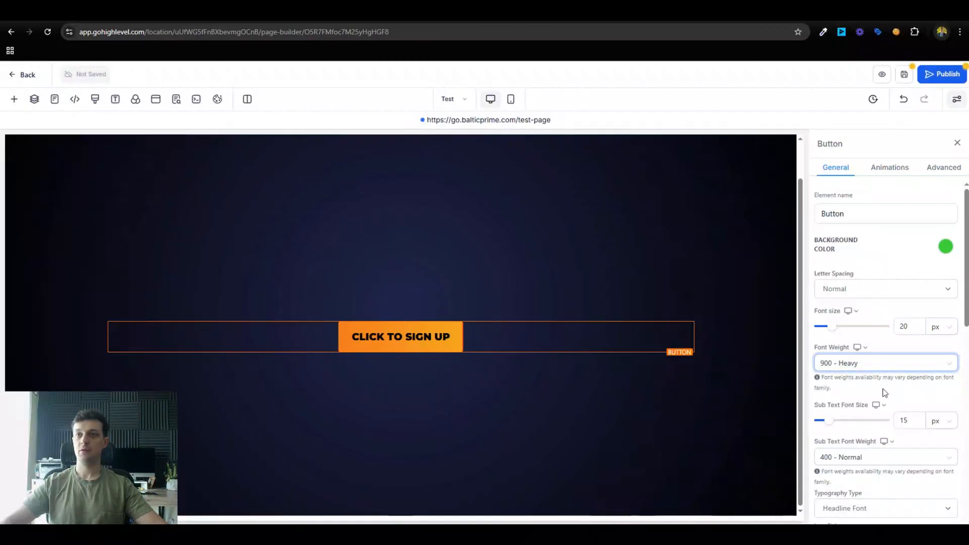
left_click(886, 362)
left_click(852, 474)
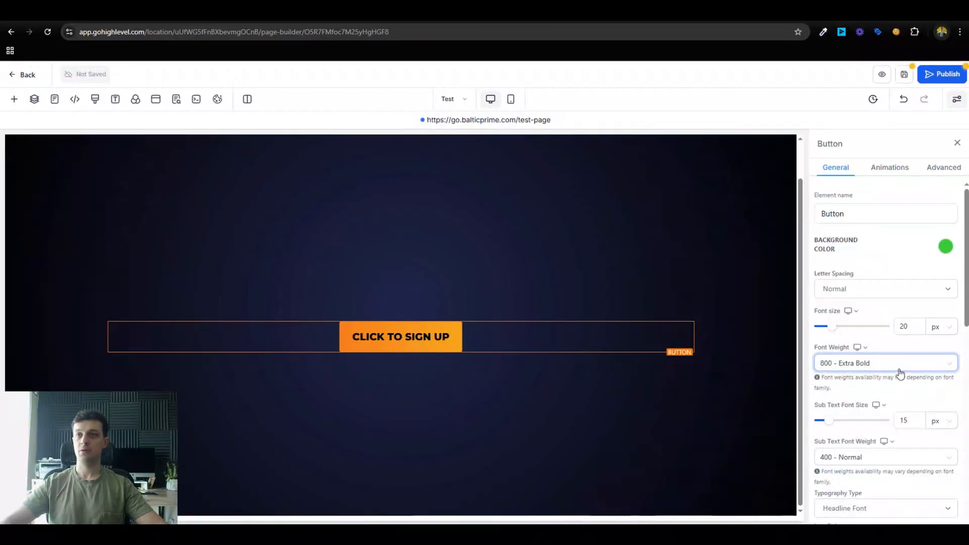
left_click(900, 373)
left_click(854, 459)
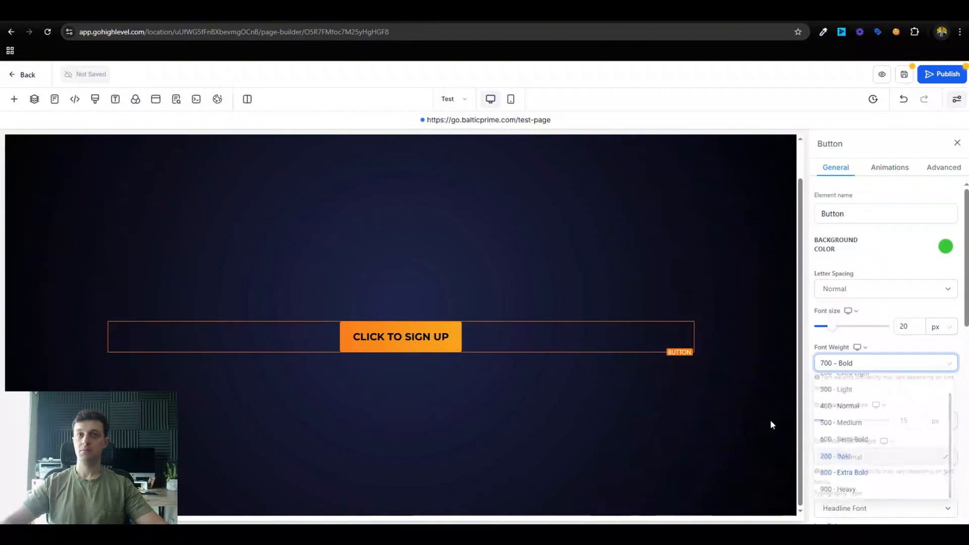
left_click(536, 443)
Set the sign-up button's left padding to 35 px
left_click(438, 338)
scroll(901, 387, "down", 2)
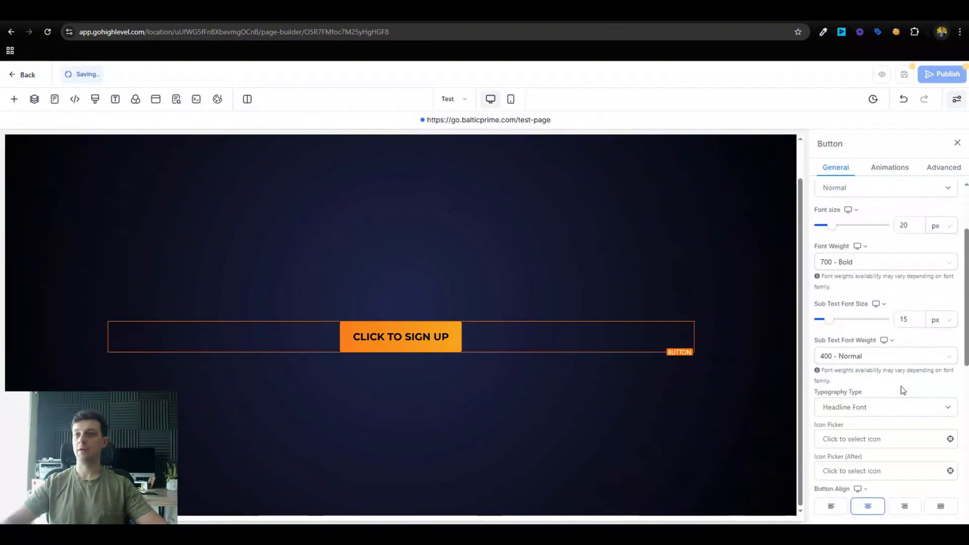
scroll(902, 399, "down", 5)
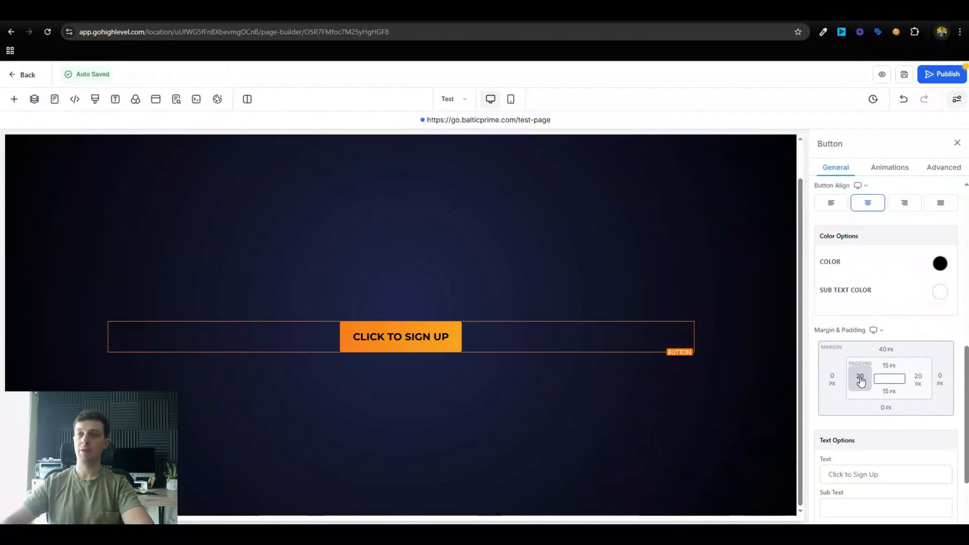
left_click(861, 382)
double_click(895, 408)
type("35")
left_click(916, 366)
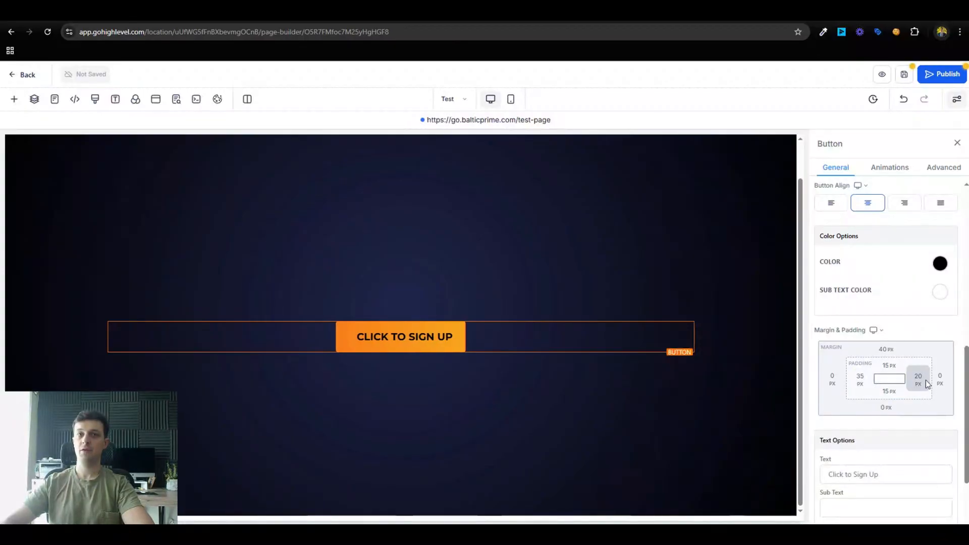
Set the sign-up button's right padding to 35 px and preview the page
left_click(918, 380)
double_click(878, 409)
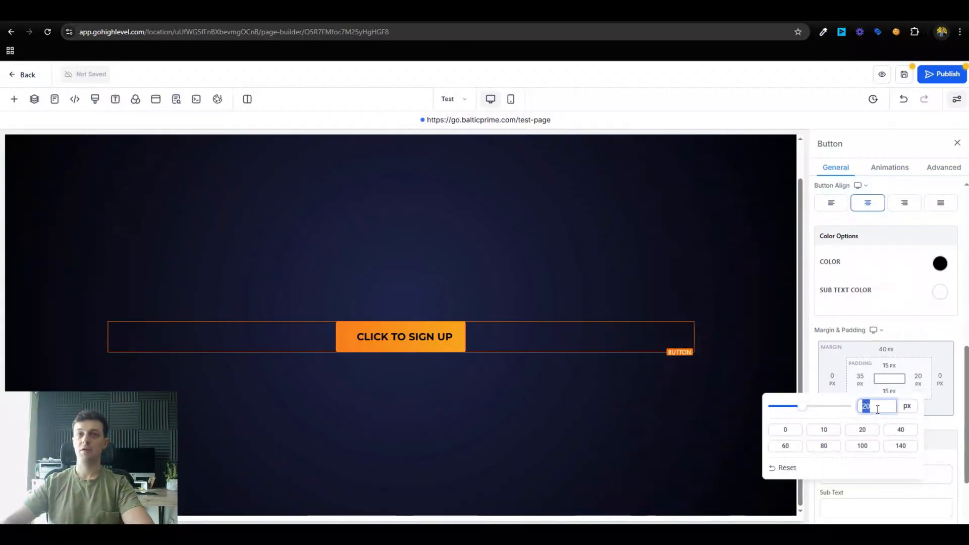
type("35")
left_click(907, 362)
left_click(595, 420)
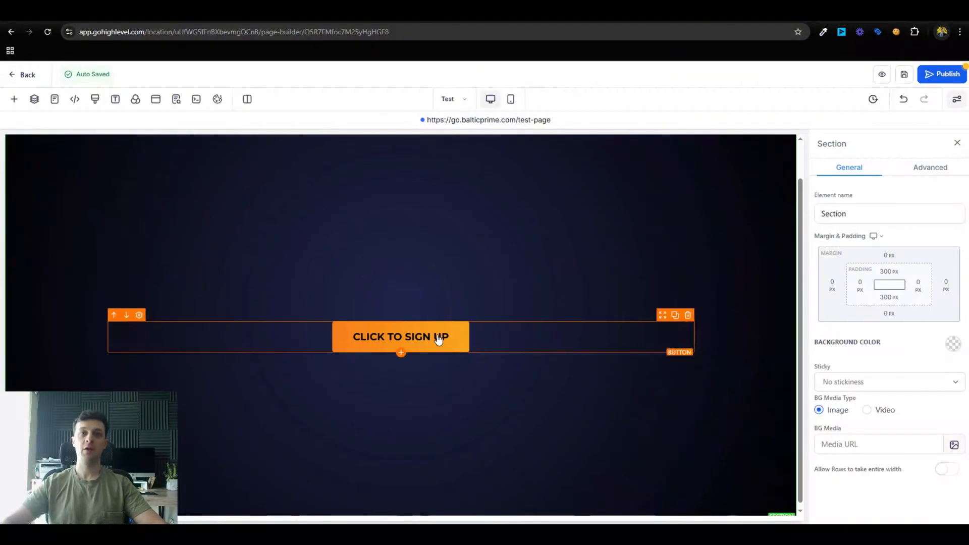
left_click(879, 77)
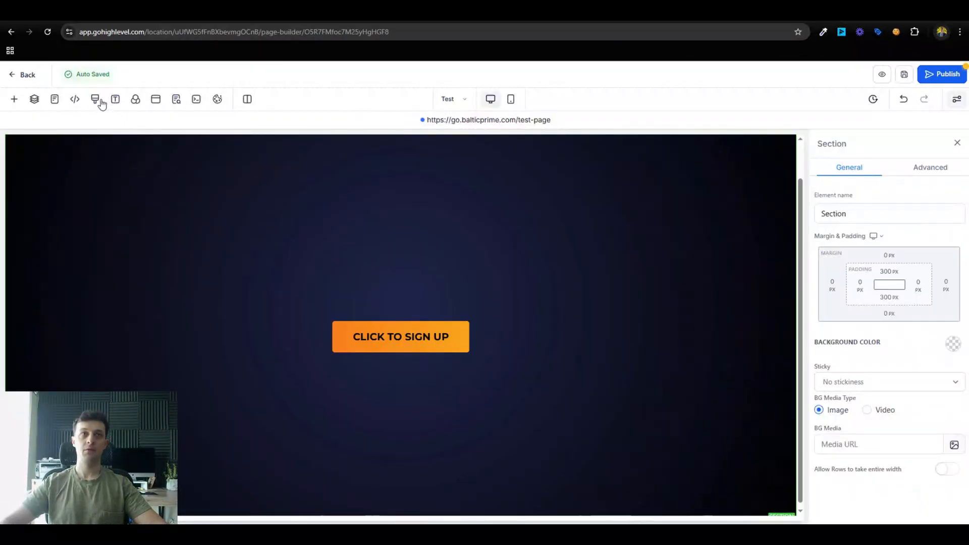
Copy the .button:hover rule with background-position: left from Notepad to the end of the page's custom CSS and save it
left_click(95, 100)
key("alt+Tab")
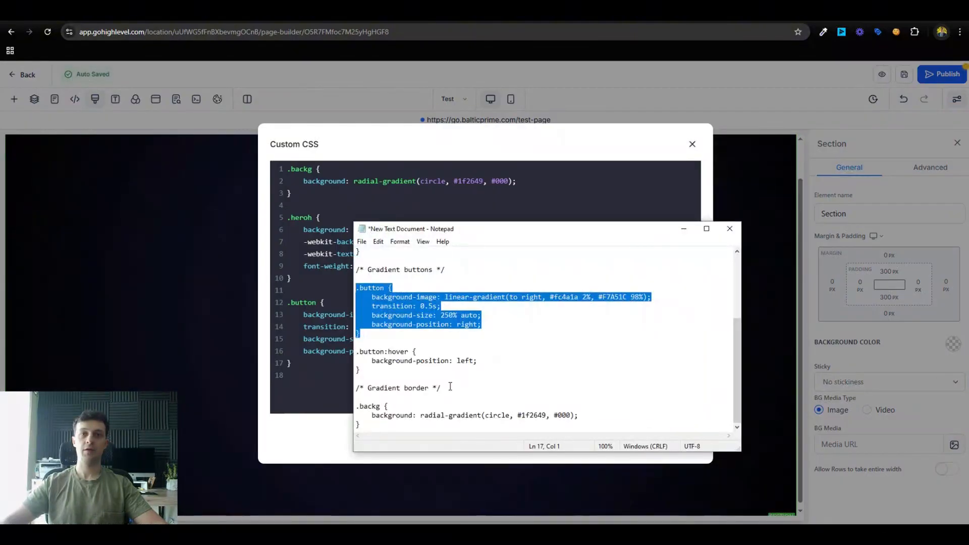
left_click_drag(366, 370, 356, 352)
key("ctrl+c")
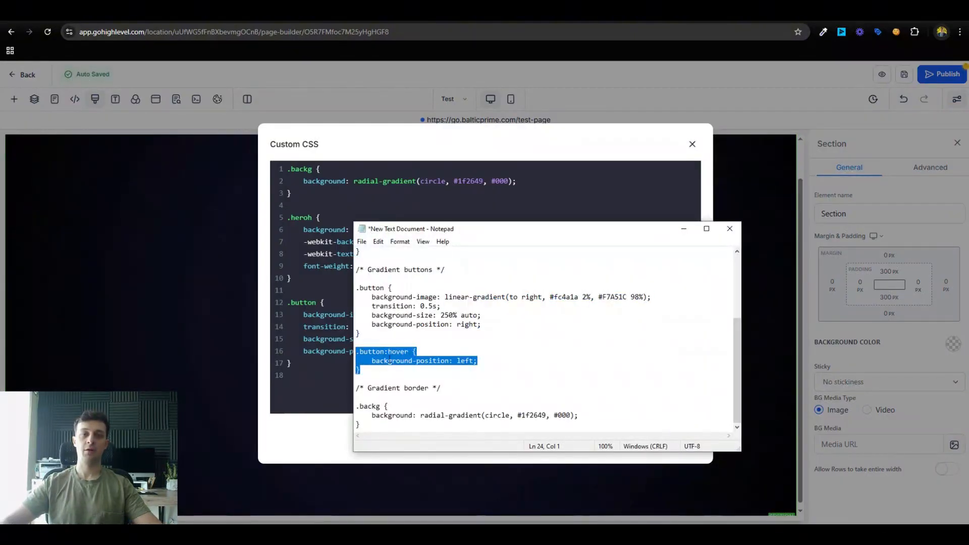
left_click(323, 402)
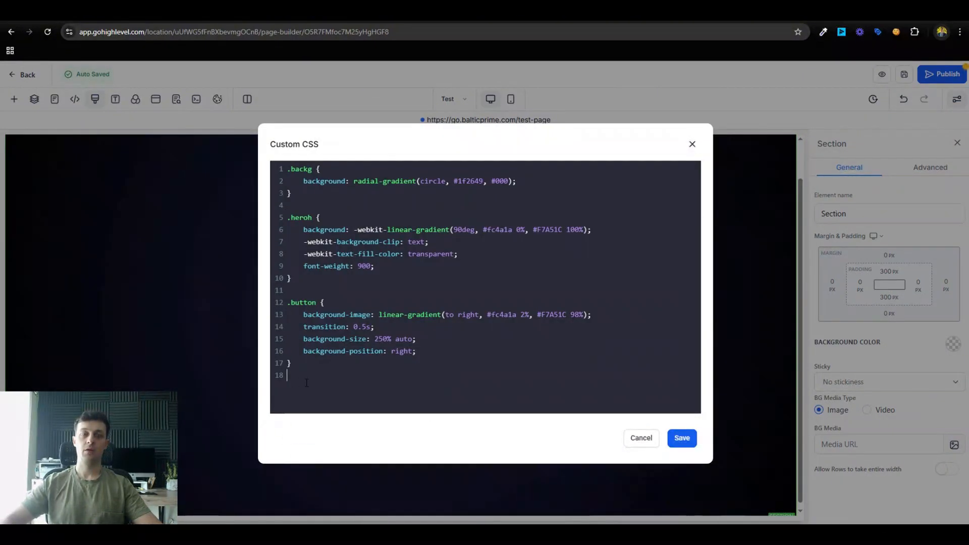
key("ctrl+v")
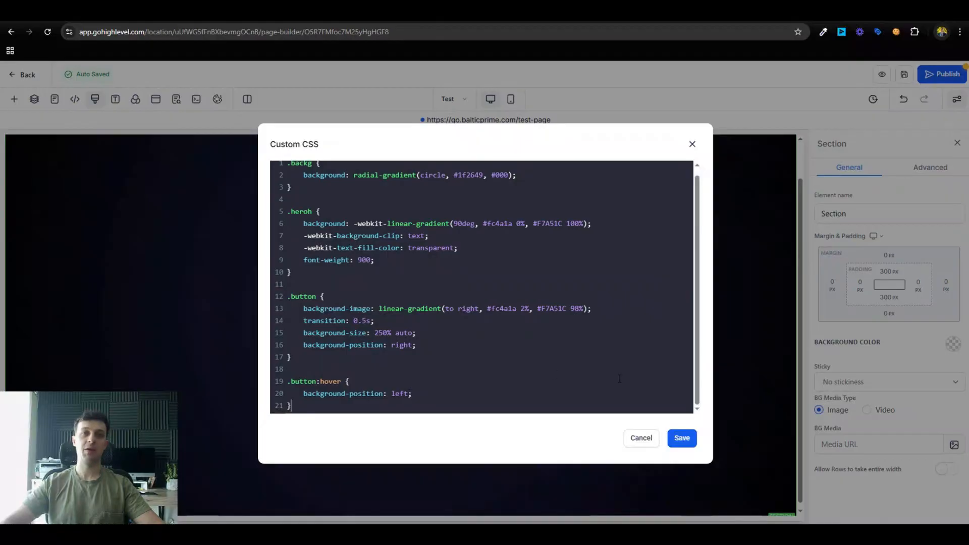
left_click(681, 438)
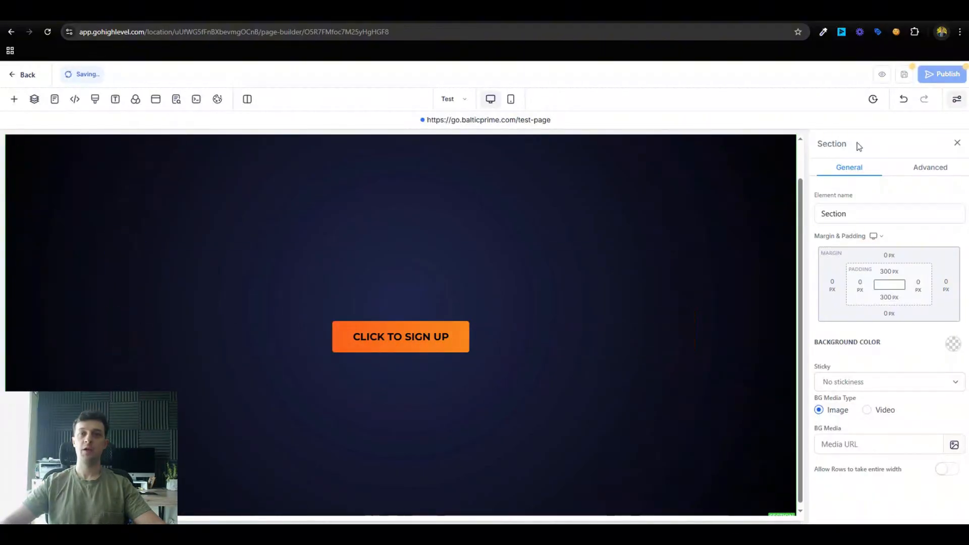
Preview the page to check the sign-up button's hover effect, and return to the page builder
left_click(600, 271)
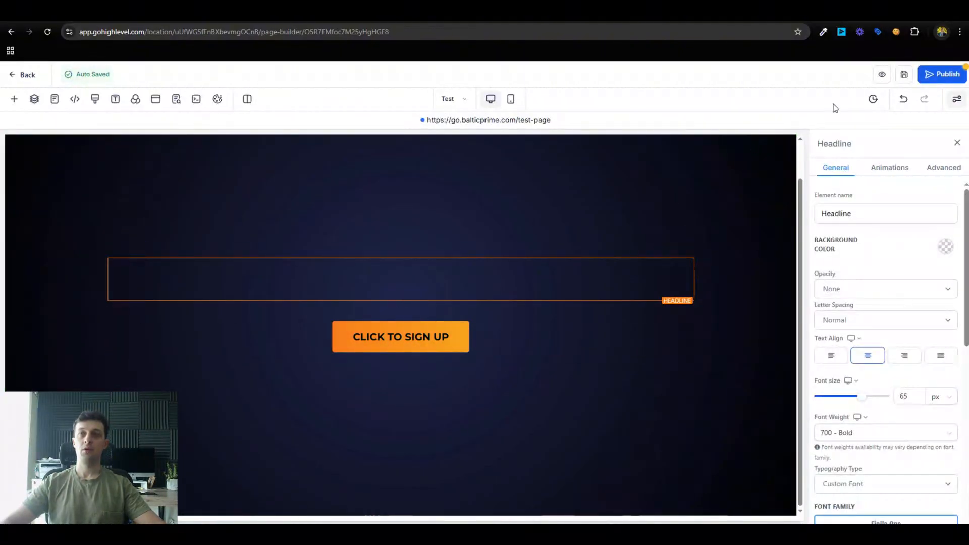
left_click(882, 75)
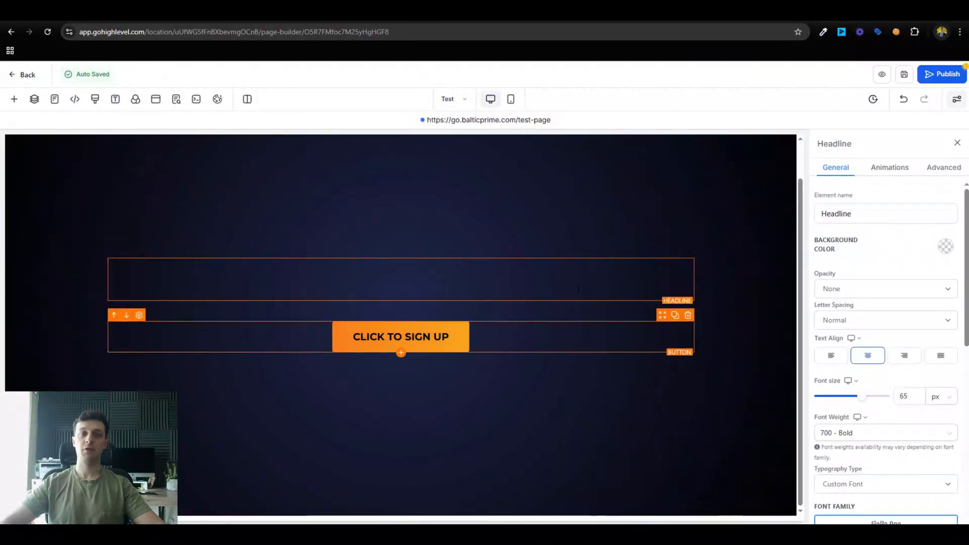
left_click(414, 19)
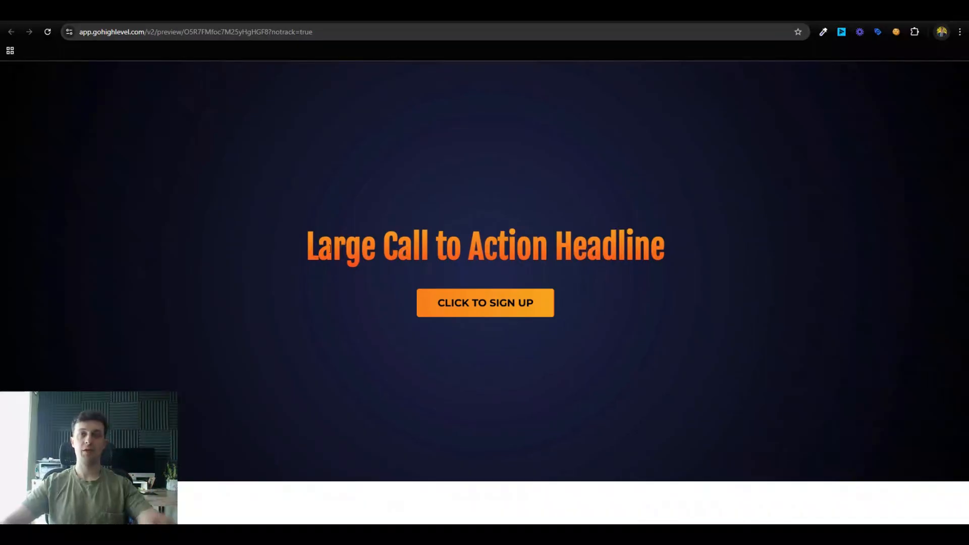
left_click(222, 17)
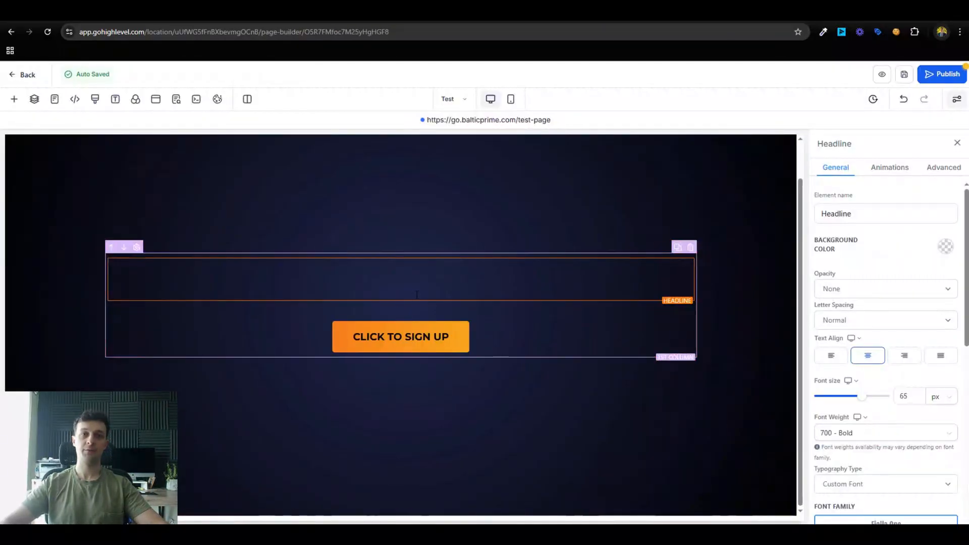
Find the video element and insert it between the headline and the sign-up button
left_click(400, 302)
double_click(173, 168)
type("video")
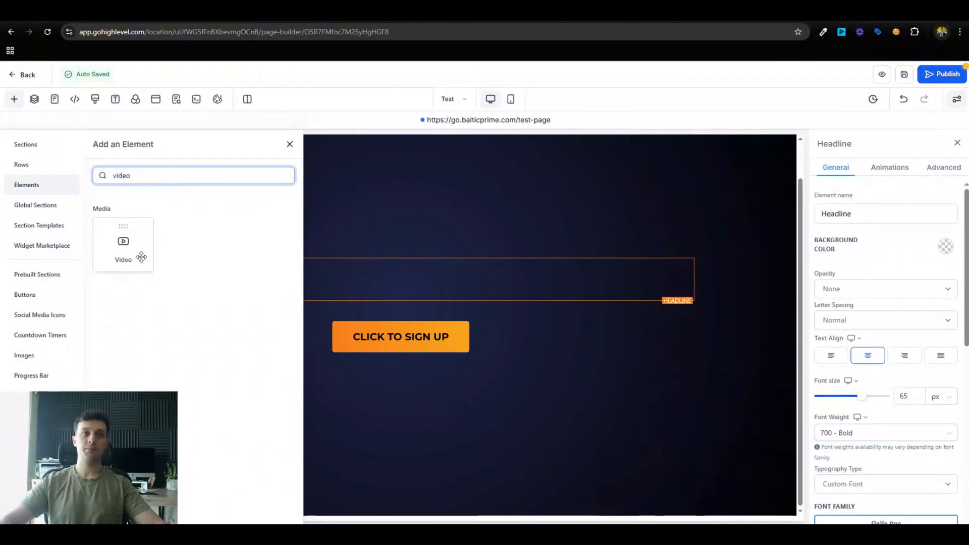
left_click(141, 257)
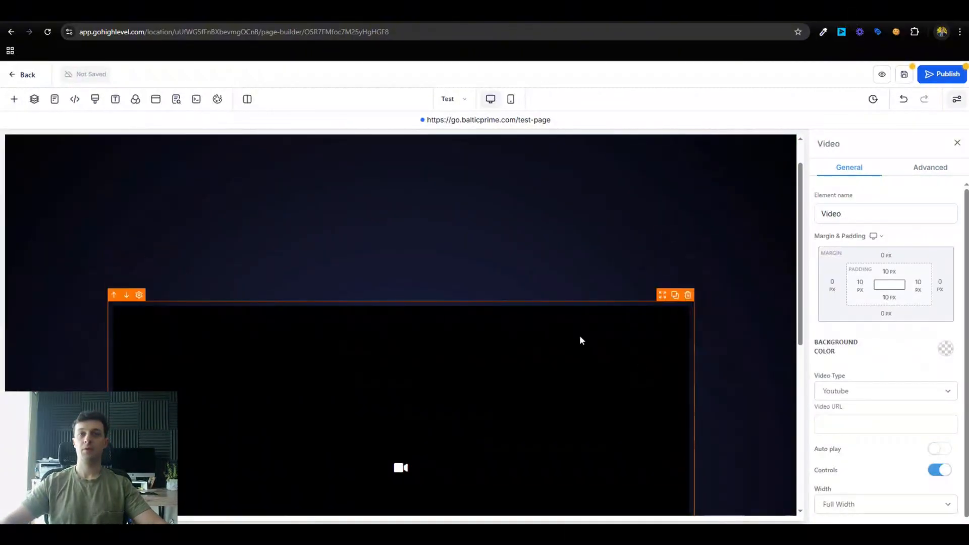
Set the video element's top and bottom margins to 20 px
left_click(889, 273)
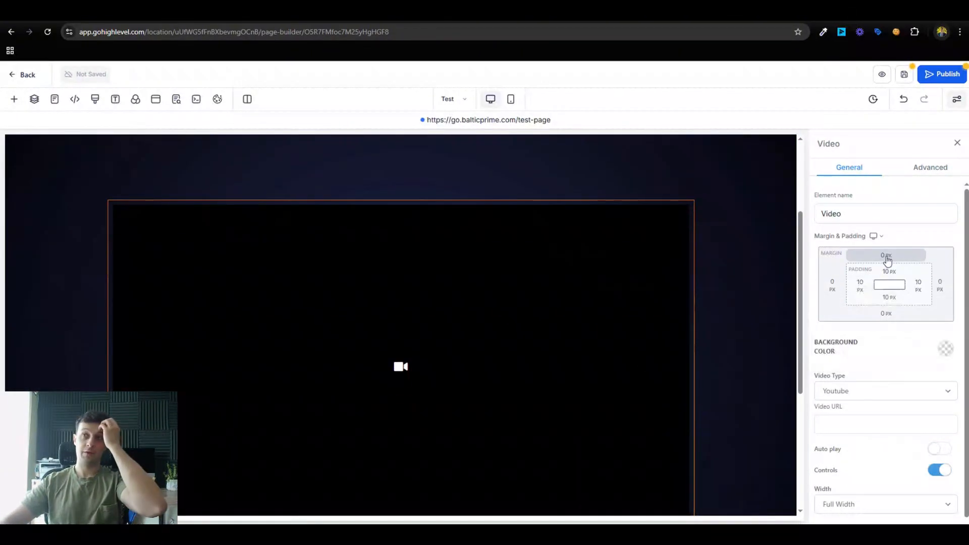
left_click(885, 255)
left_click(829, 318)
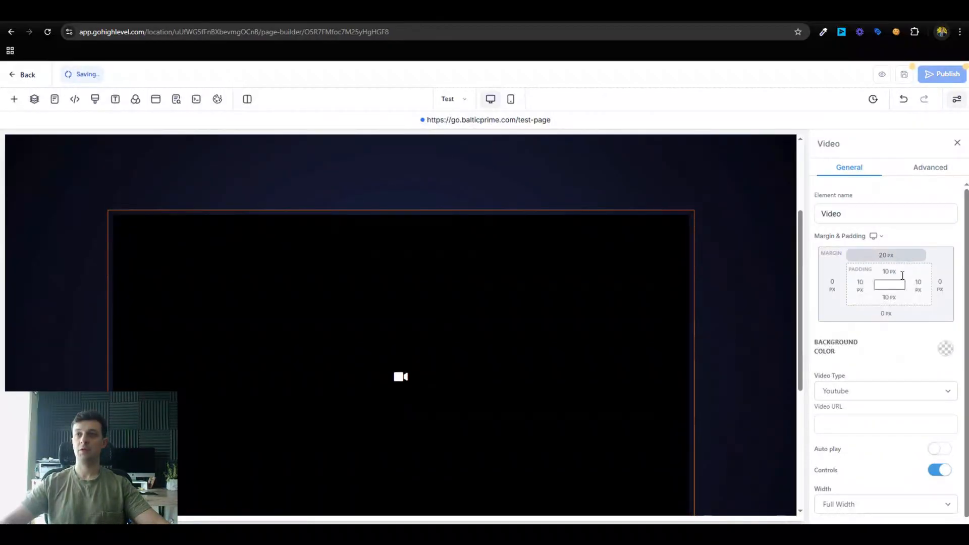
left_click(886, 313)
left_click(828, 376)
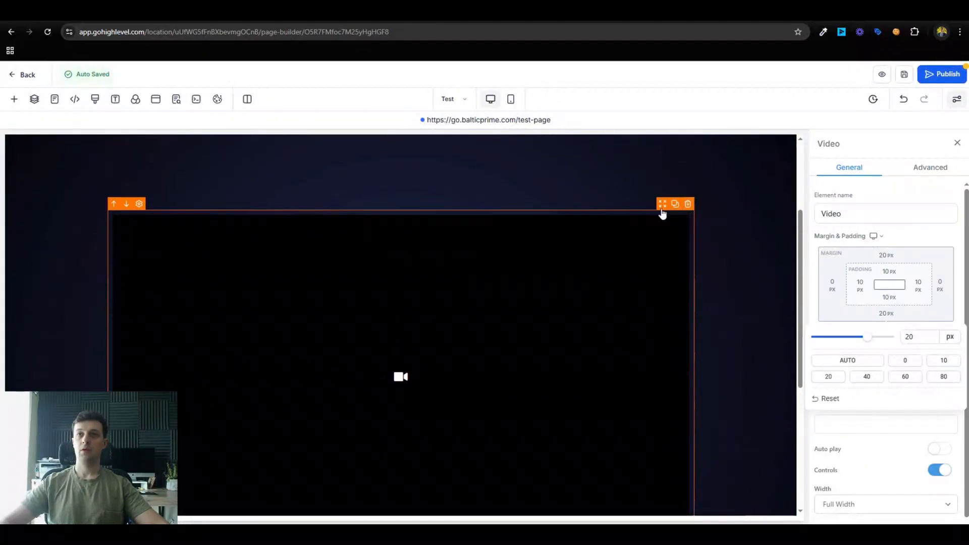
Select the row containing the video and reduce its width to 75%
left_click(620, 201)
left_click(925, 171)
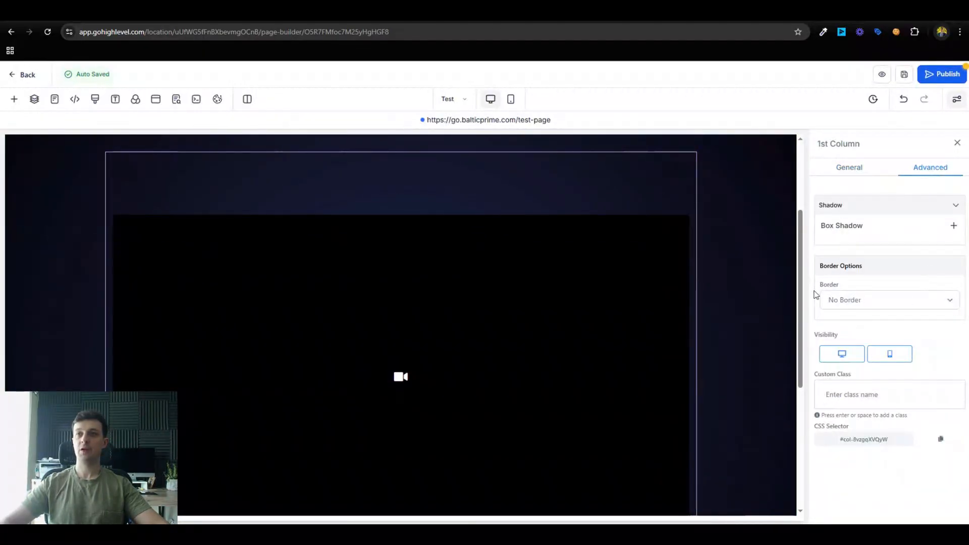
left_click(849, 169)
scroll(764, 212, "up", 3)
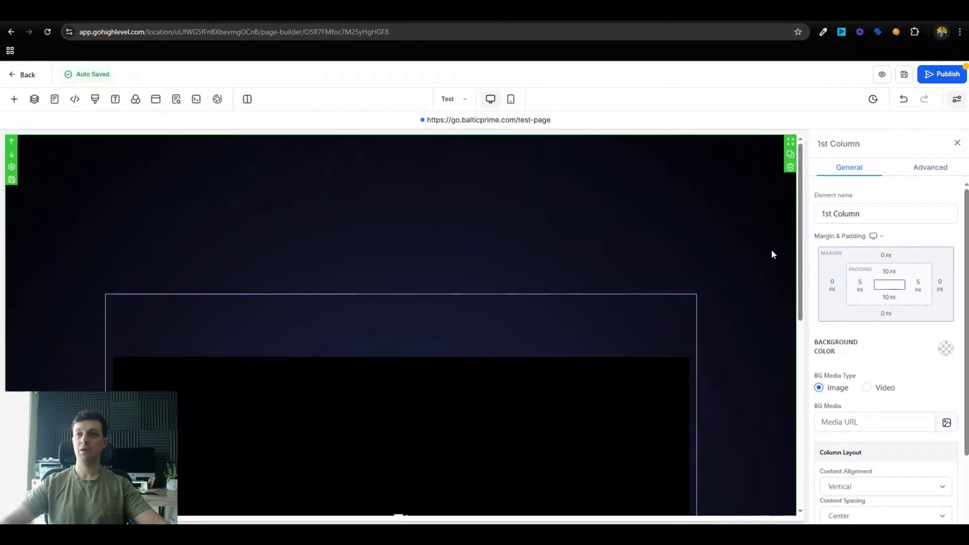
left_click(604, 287)
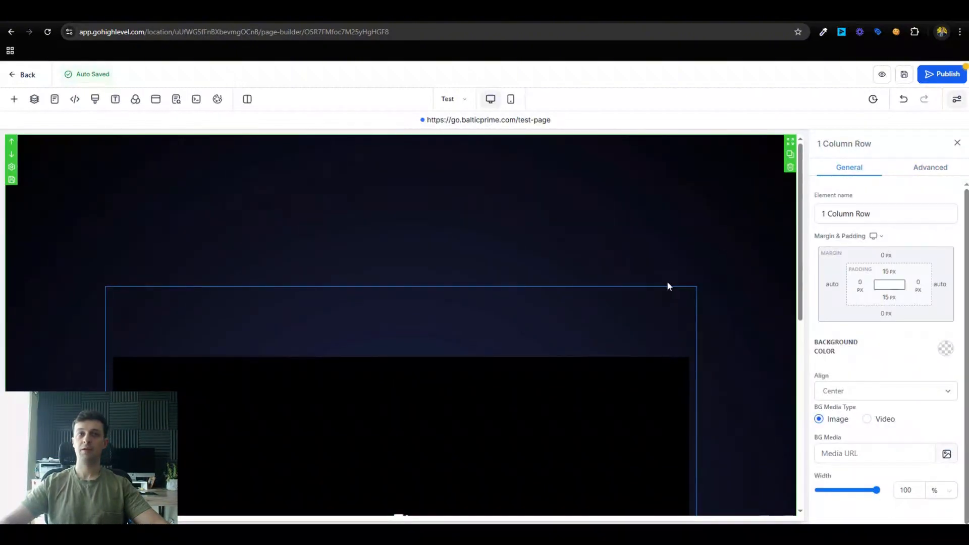
left_click(930, 171)
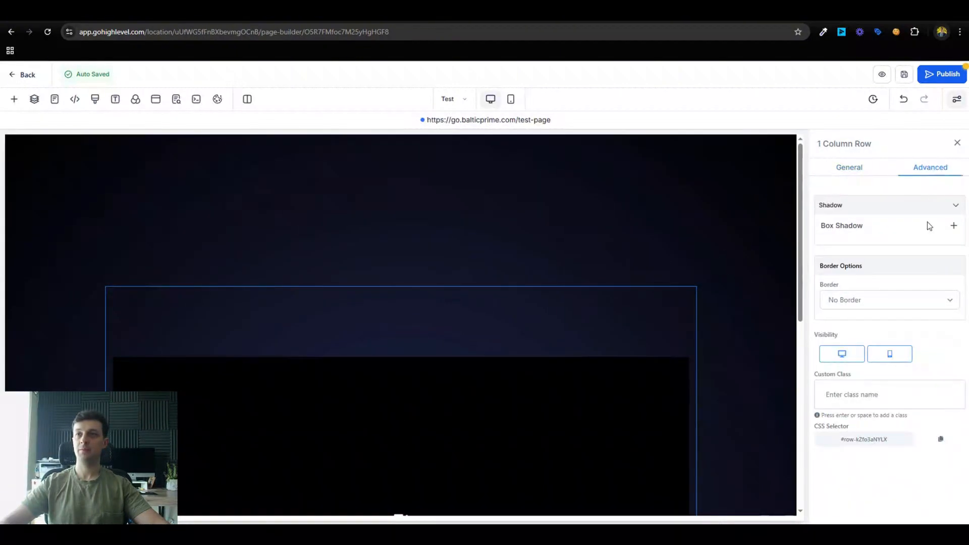
left_click(848, 169)
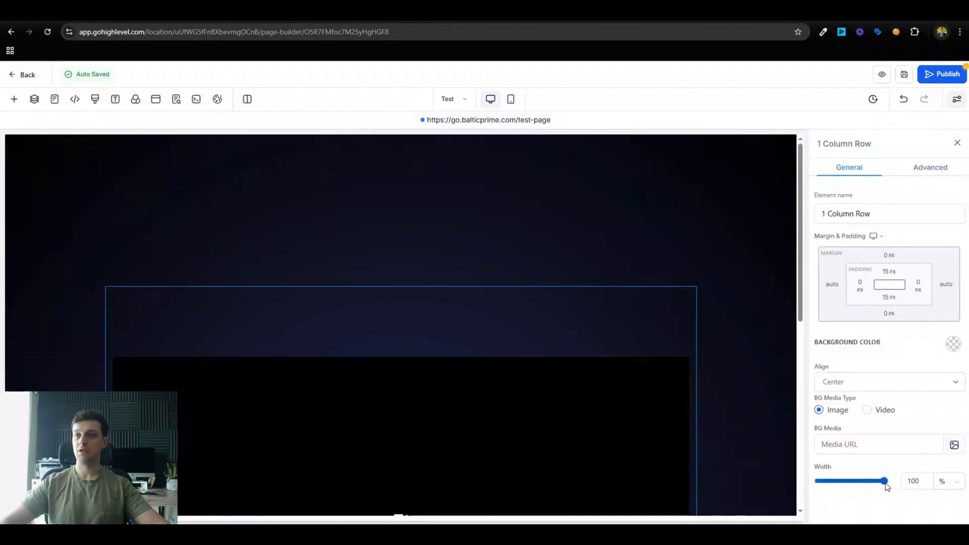
left_click_drag(886, 485, 862, 485)
scroll(750, 398, "down", 3)
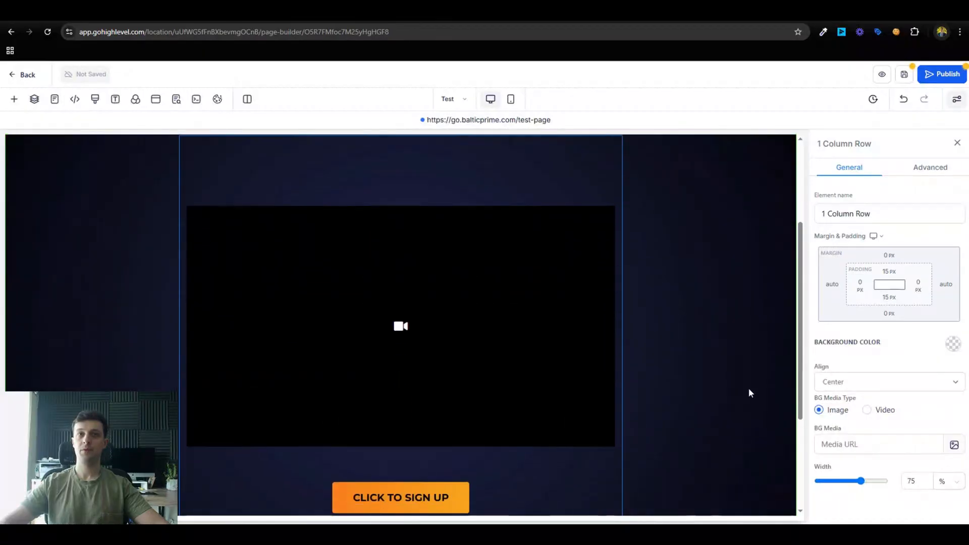
scroll(746, 378, "up", 1)
Review the list of CSS effects in the Notepad document, and return to the page builder
left_click(553, 329)
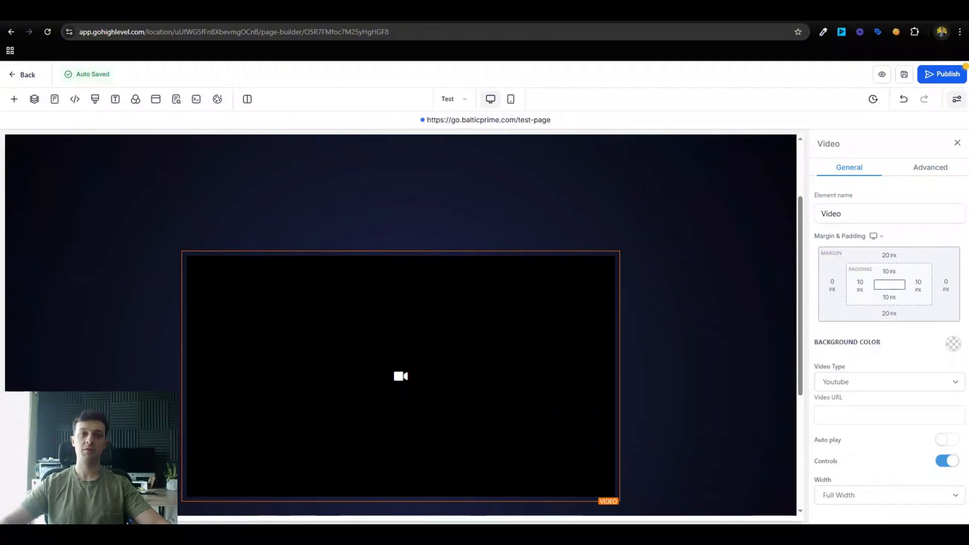
left_click(174, 535)
left_click(397, 315)
scroll(402, 314, "up", 4)
left_click_drag(394, 261, 356, 261)
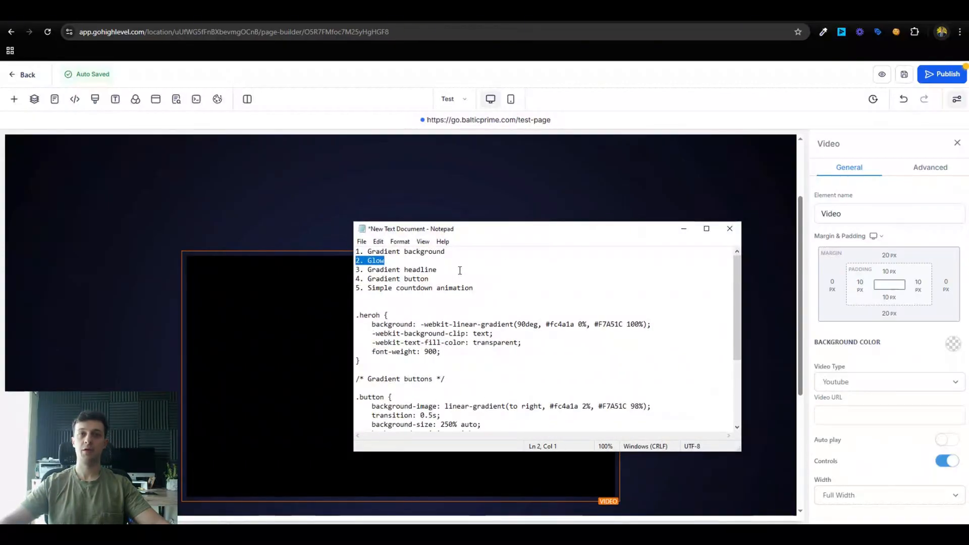
left_click(482, 278)
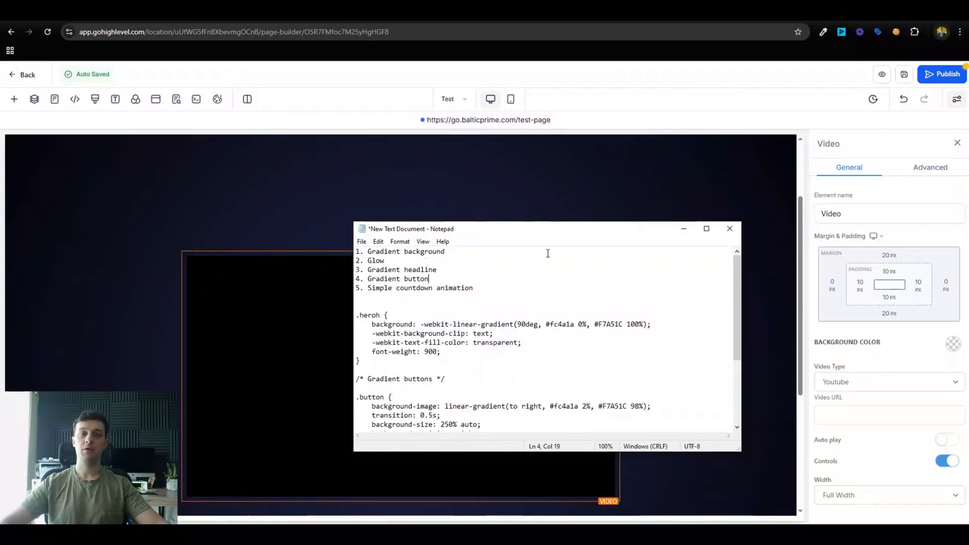
left_click(683, 229)
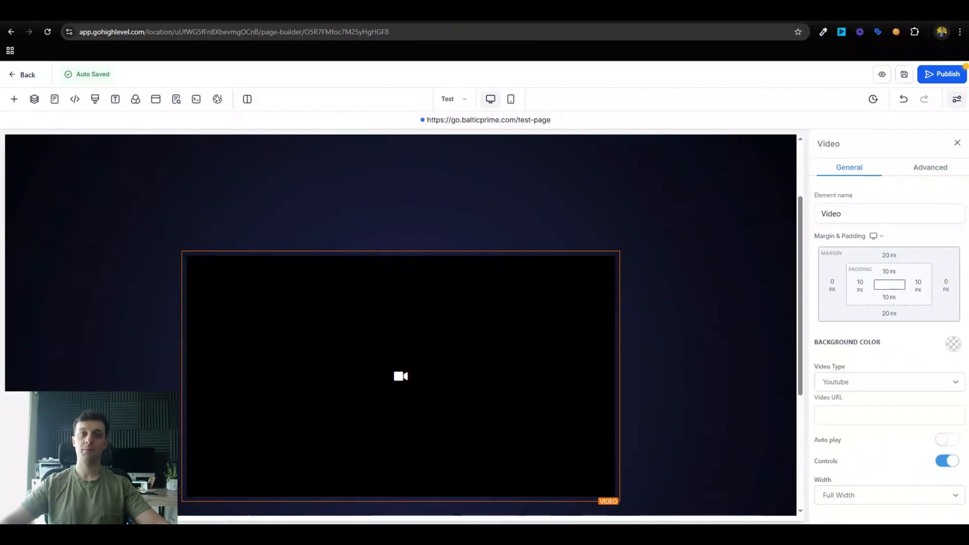
Add an outer box shadow to the video element and open its settings for editing
left_click(565, 263)
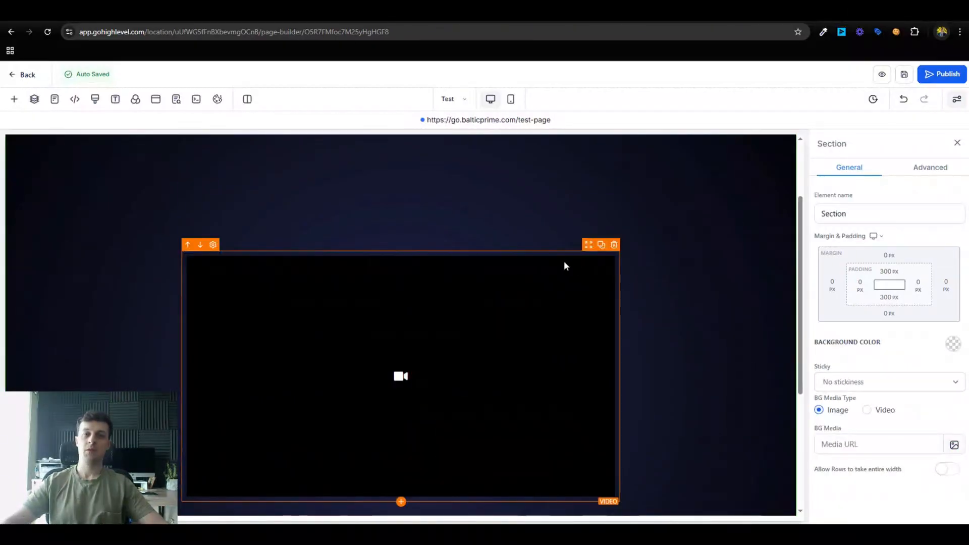
left_click(471, 315)
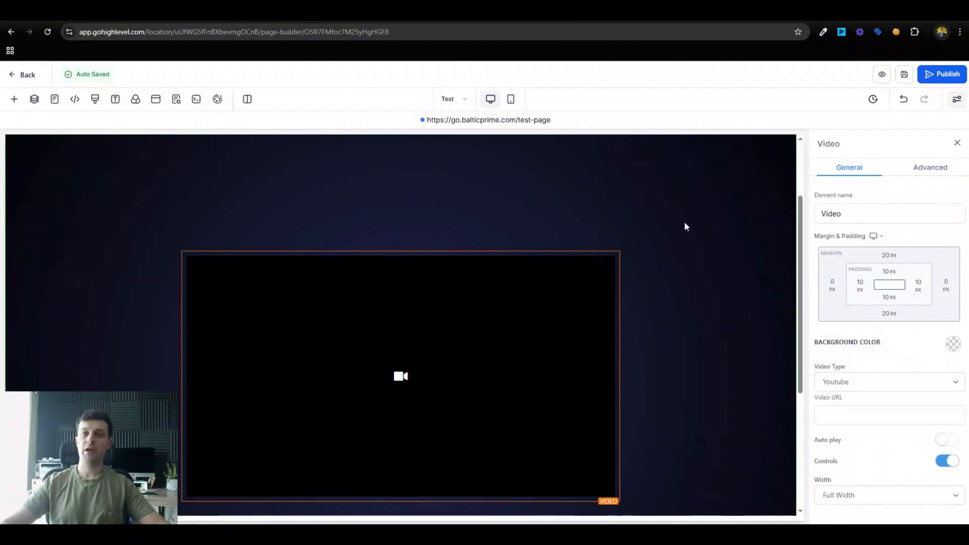
scroll(690, 224, "down", 1)
left_click(913, 163)
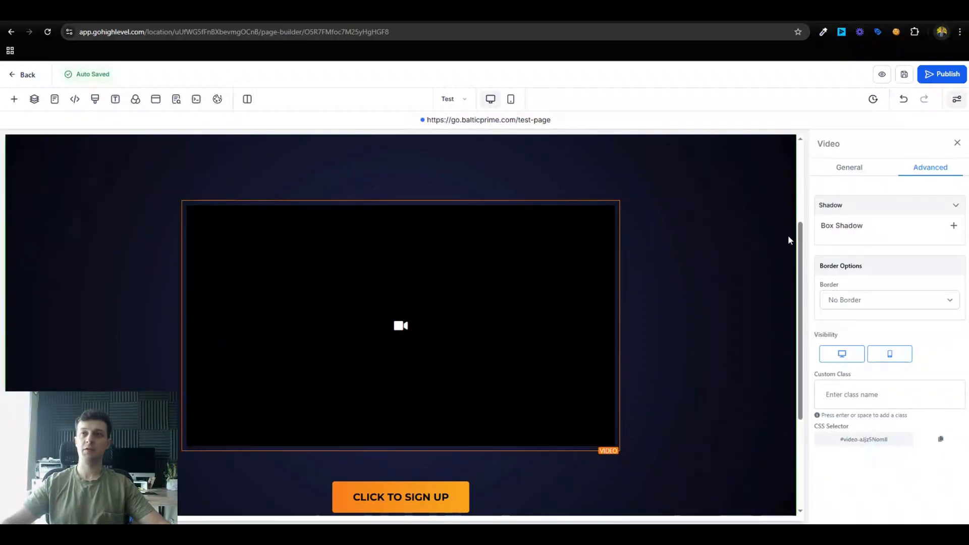
left_click(953, 225)
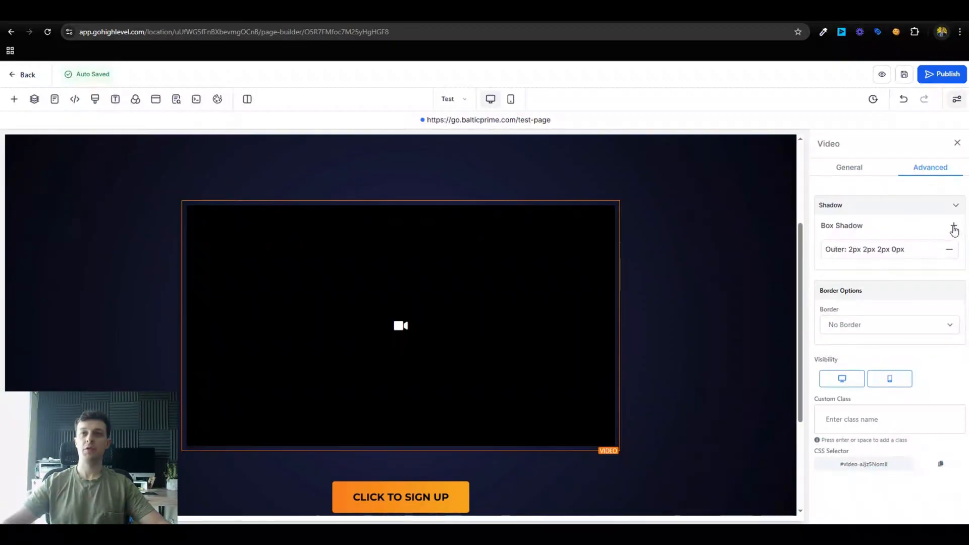
left_click(911, 252)
Set the video shadow's X and Y offsets to 0 px
left_click(930, 311)
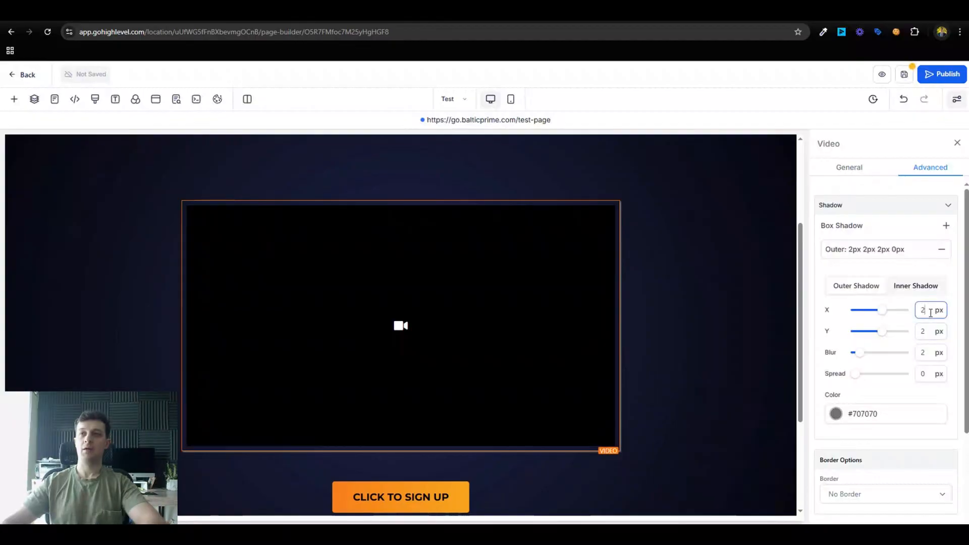
double_click(930, 312)
type("0")
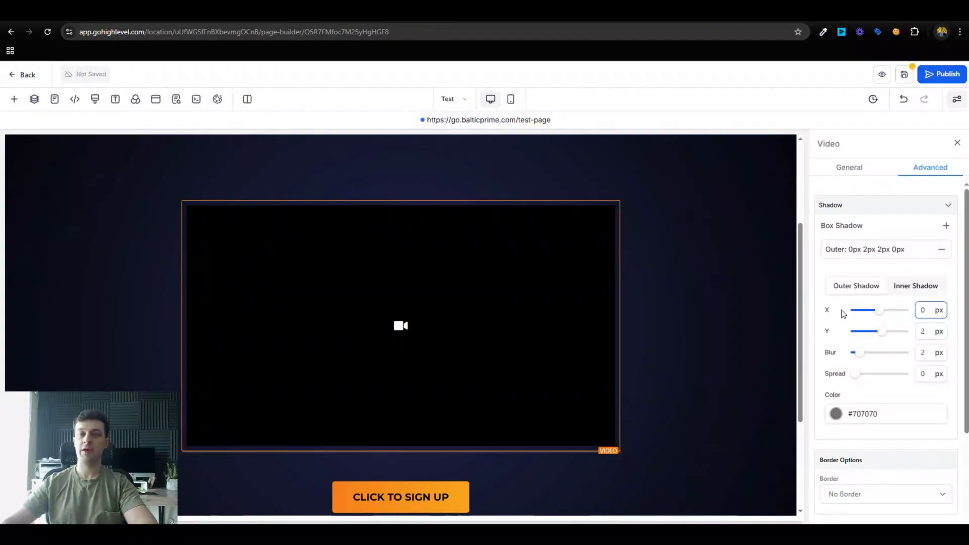
left_click(927, 331)
double_click(924, 332)
type("0")
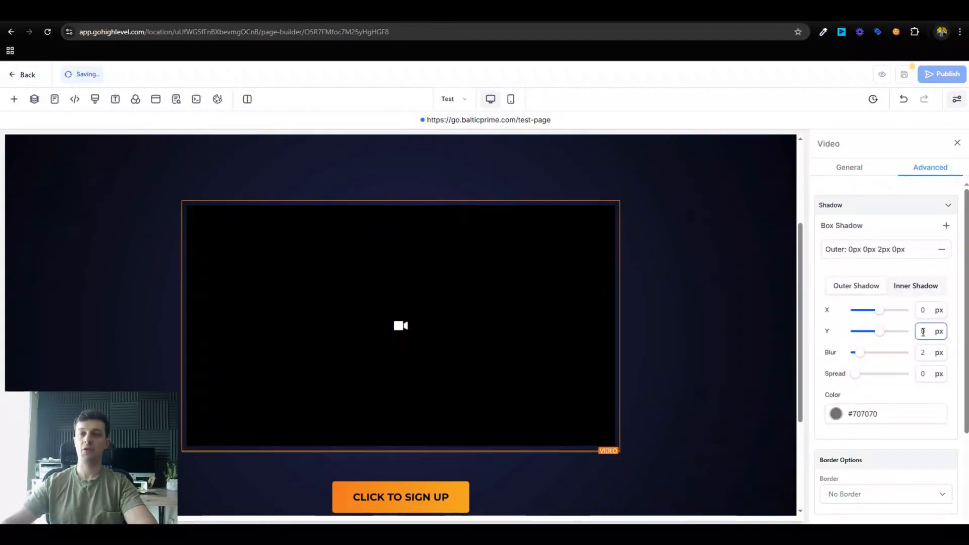
Set the video shadow's blur to 150 px and its spread to -50 px
double_click(927, 355)
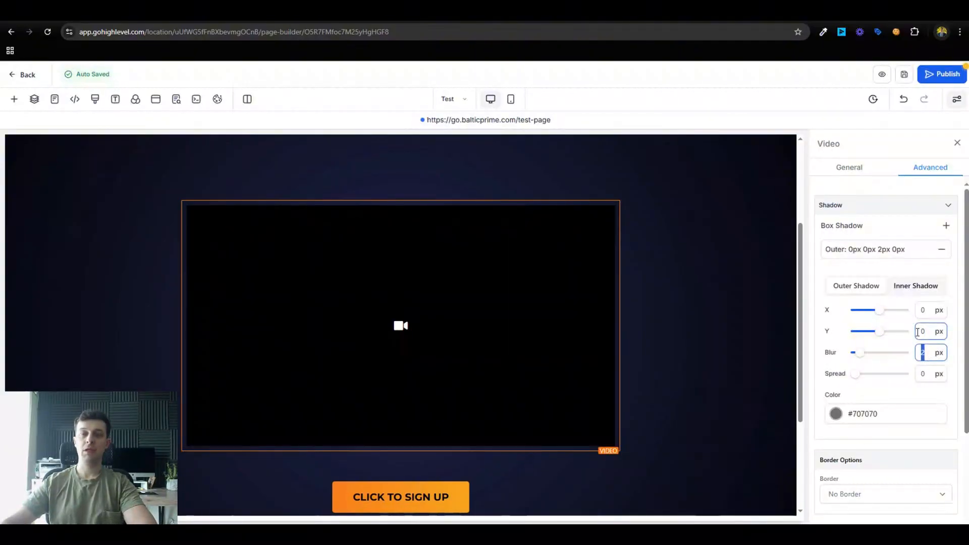
type("150")
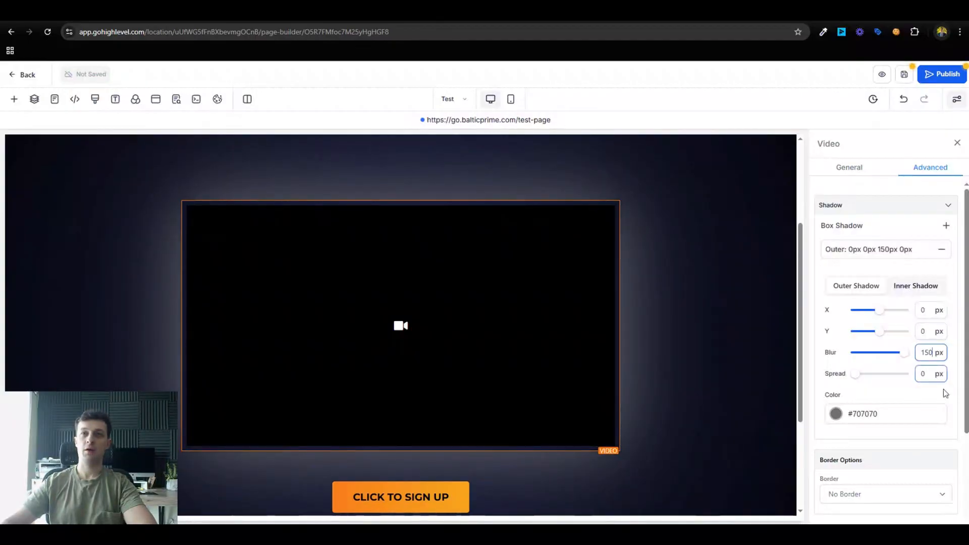
double_click(930, 374)
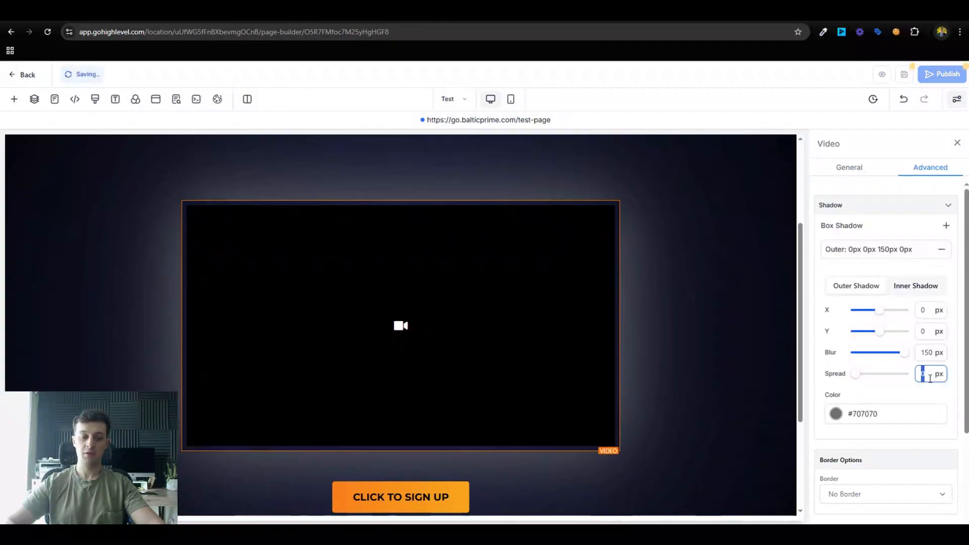
type("-50")
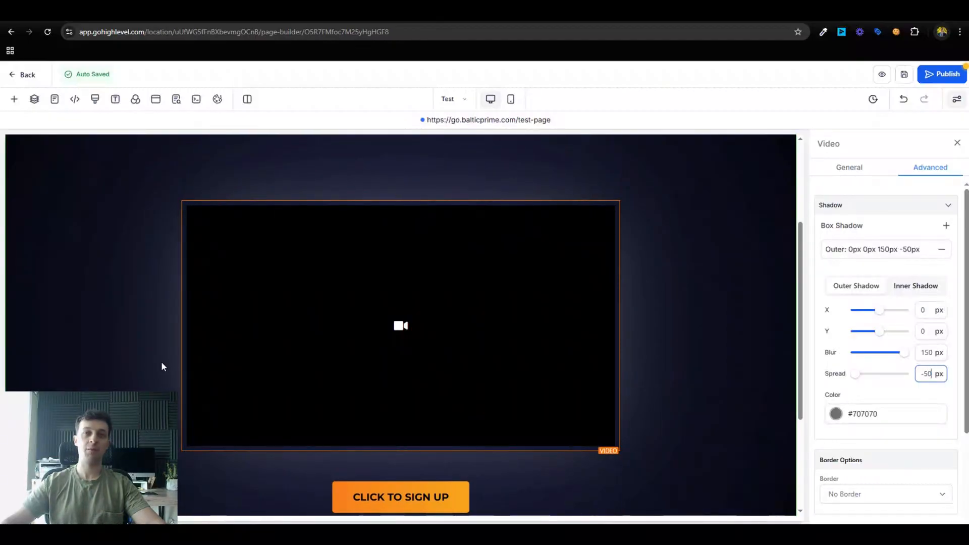
Change the video shadow's color to the orange #f7a51cFF
left_click(869, 418)
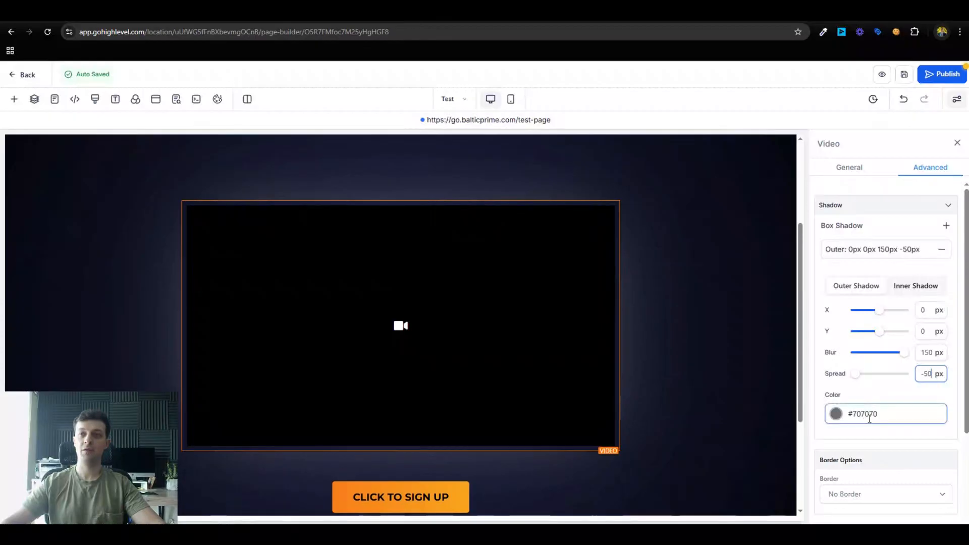
double_click(869, 418)
type("#707070")
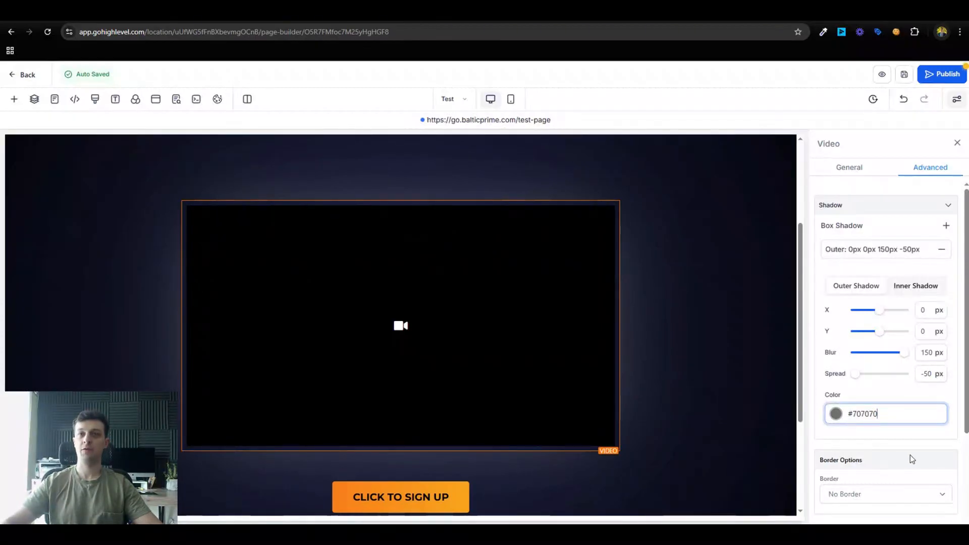
left_click(894, 433)
left_click_drag(885, 416, 835, 414)
left_click(834, 415)
left_click(836, 415)
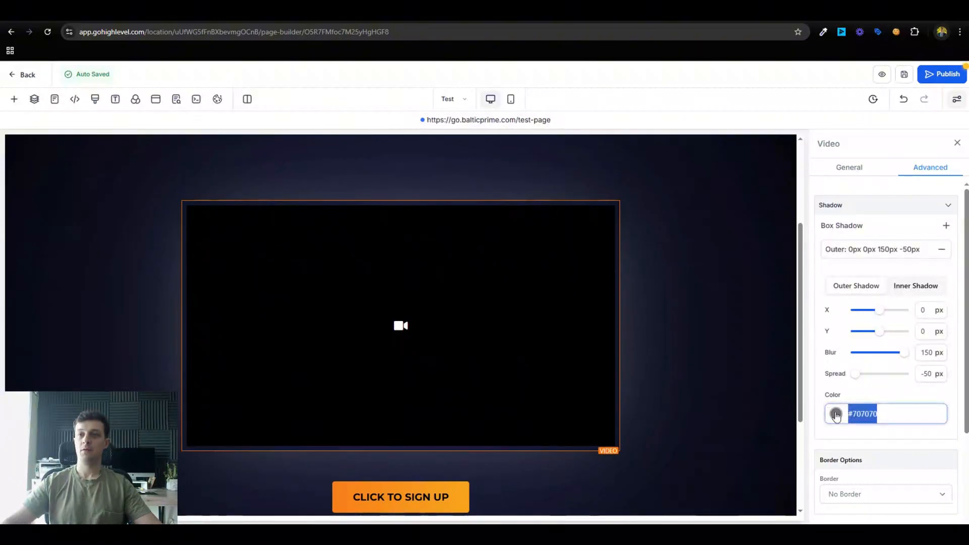
triple_click(850, 389)
type("#f7a51cFF")
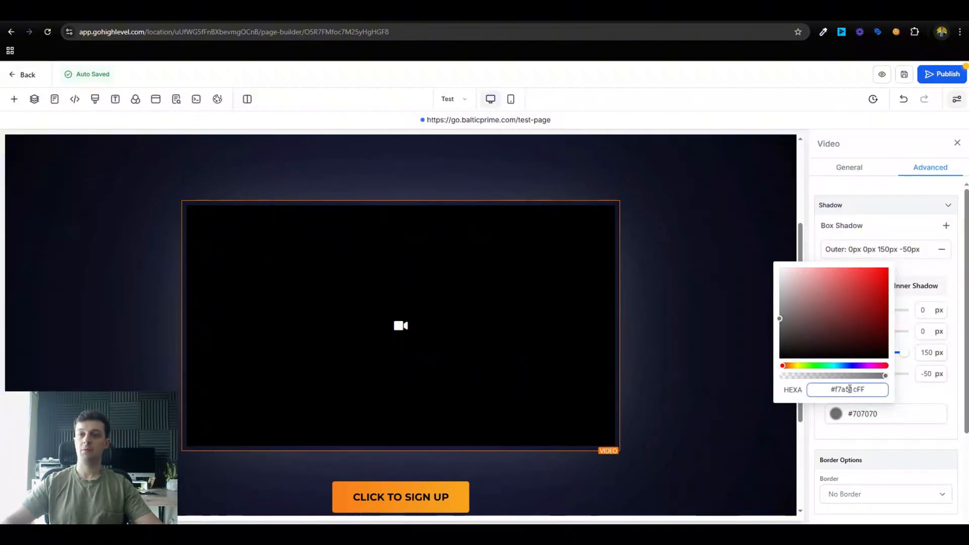
left_click(754, 385)
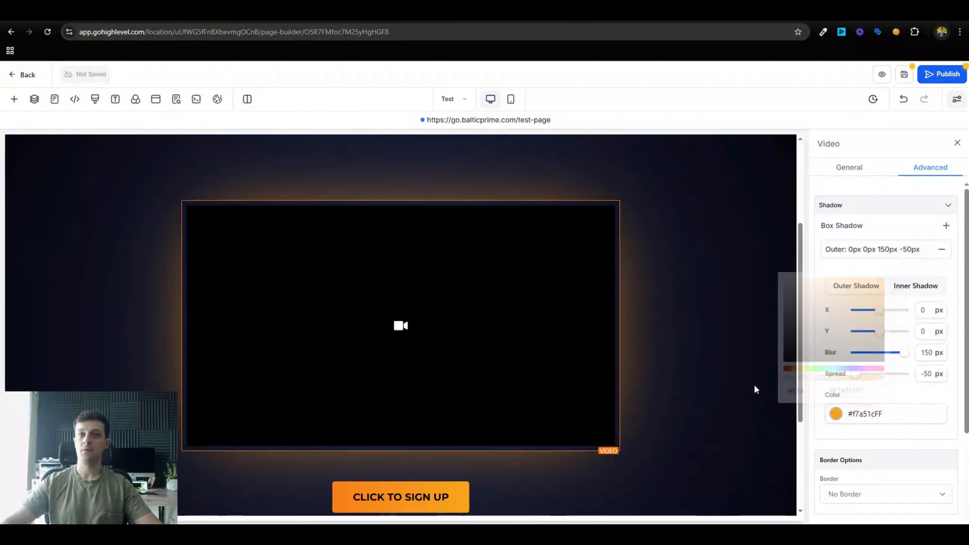
Reselect the video element and open its box shadow settings for editing
scroll(691, 390, "up", 1)
scroll(691, 388, "down", 3)
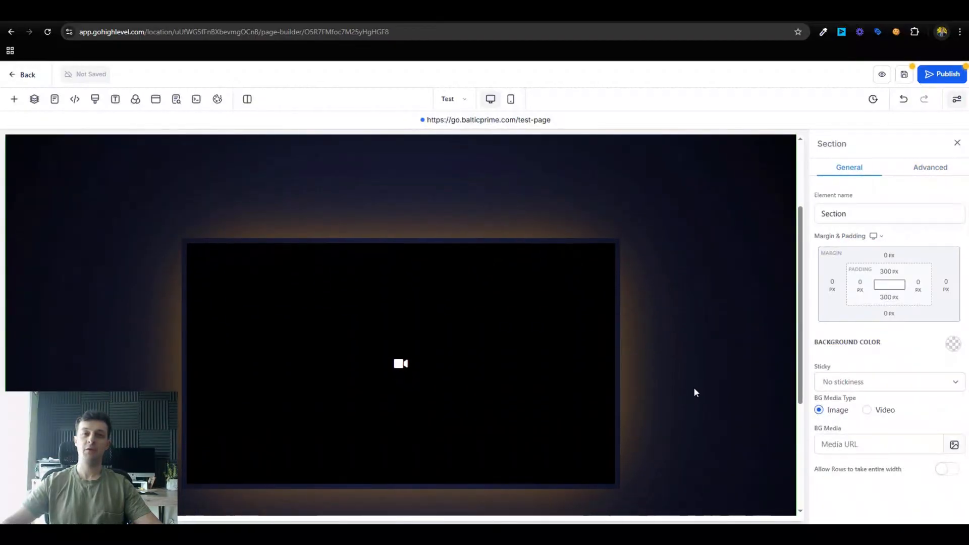
left_click(626, 316)
left_click(613, 270)
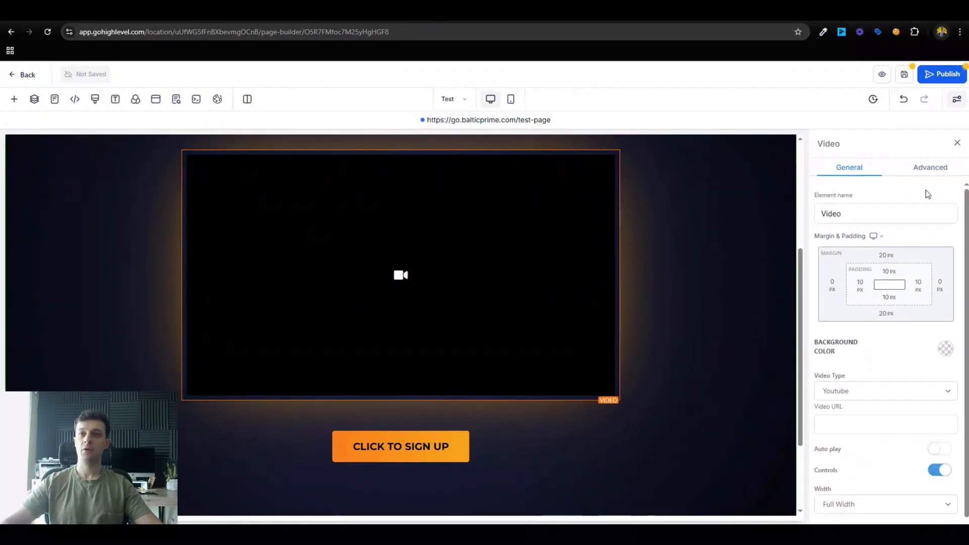
left_click(930, 167)
left_click(891, 250)
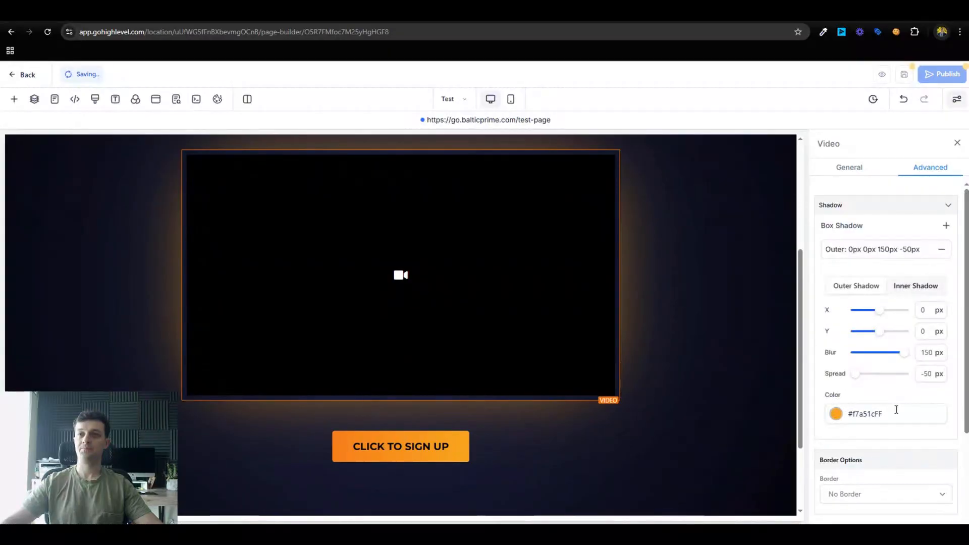
Try a much larger blur on the video shadow, such as 1500 px, and return it to 150 px
left_click(930, 352)
key("BackSpace")
type("20")
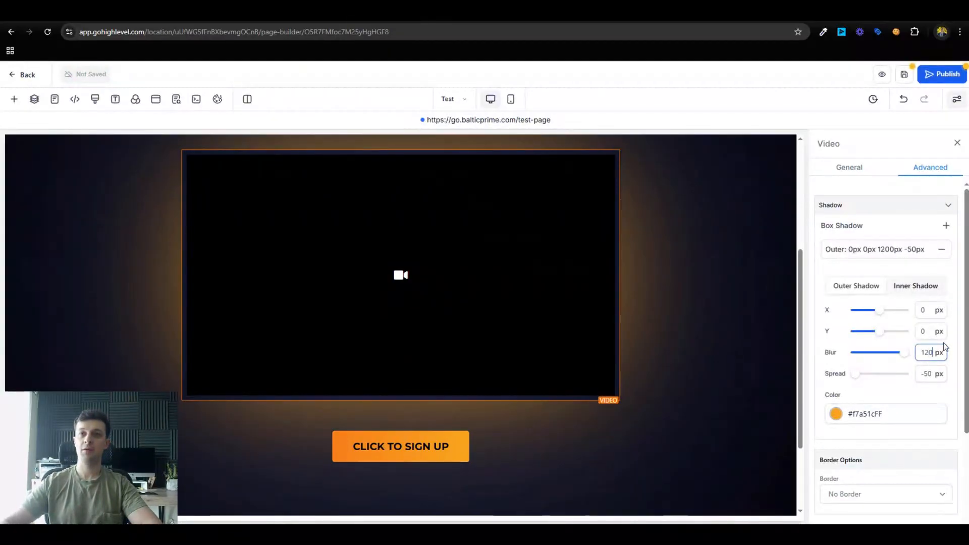
key("BackSpace")
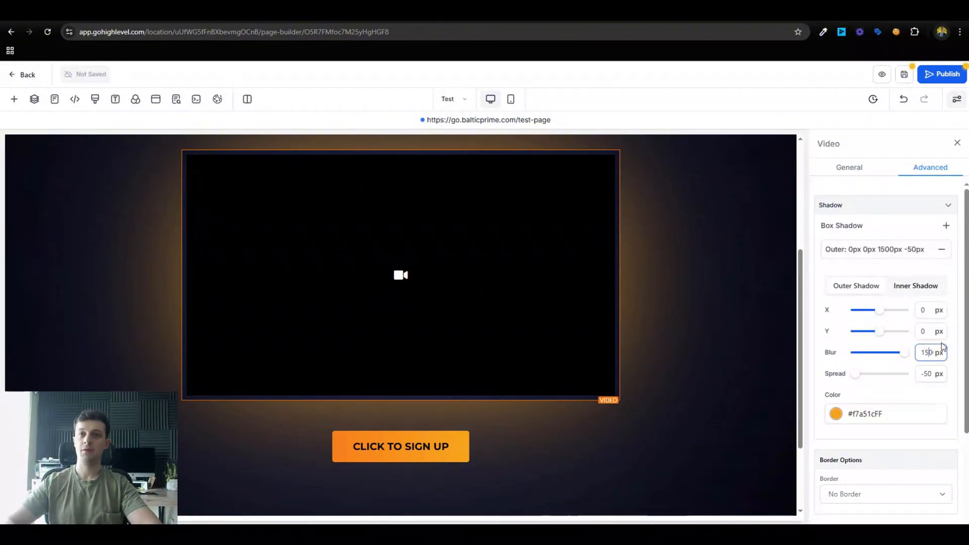
type("50")
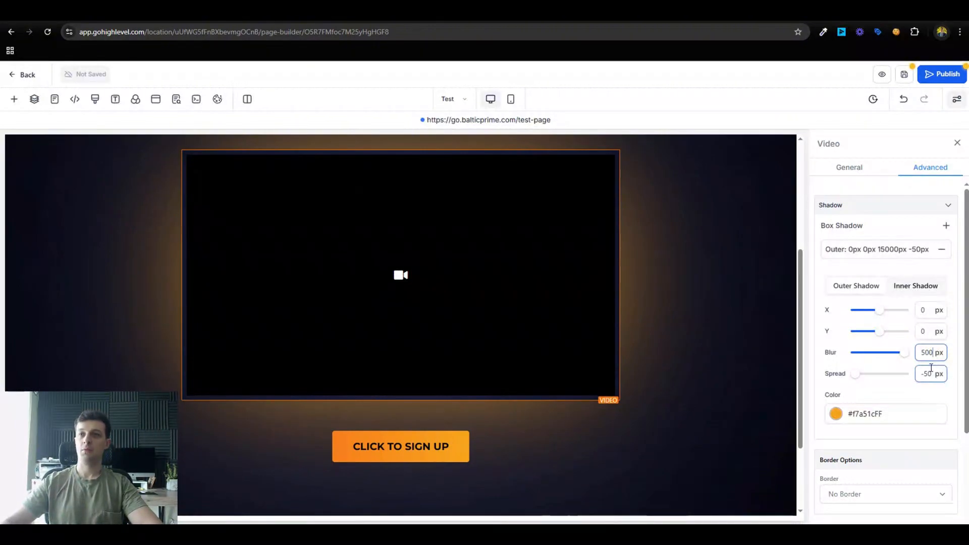
key("BackSpace")
double_click(932, 352)
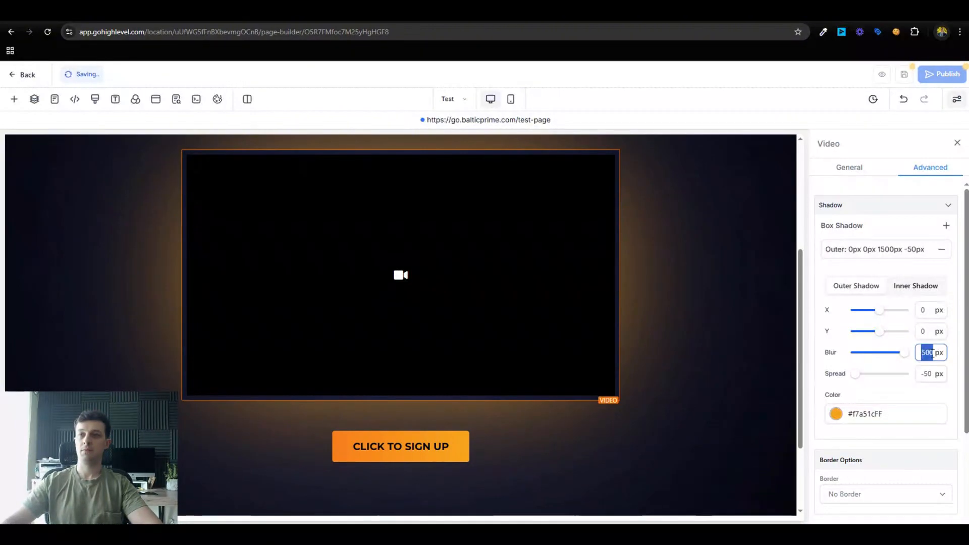
type("150")
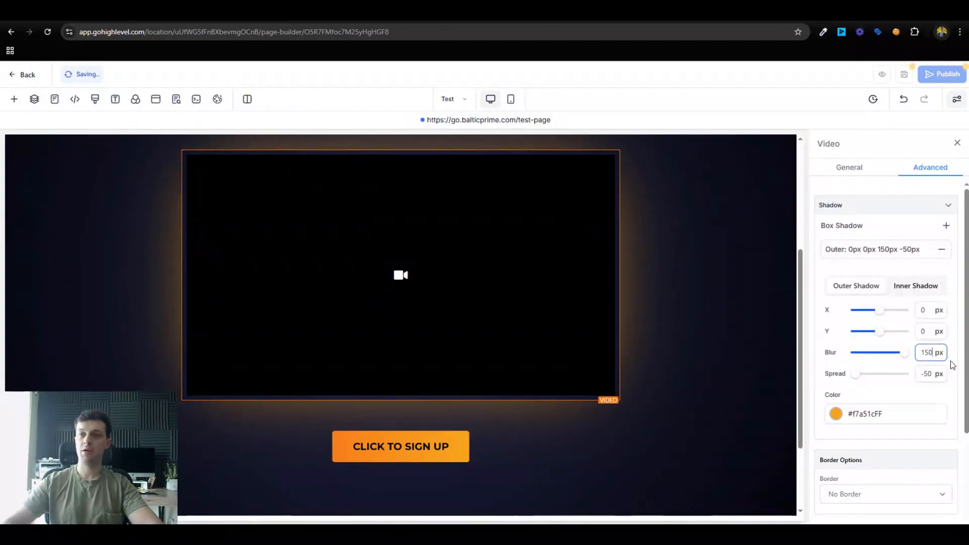
Set the video shadow's spread to -70 px
left_click(930, 374)
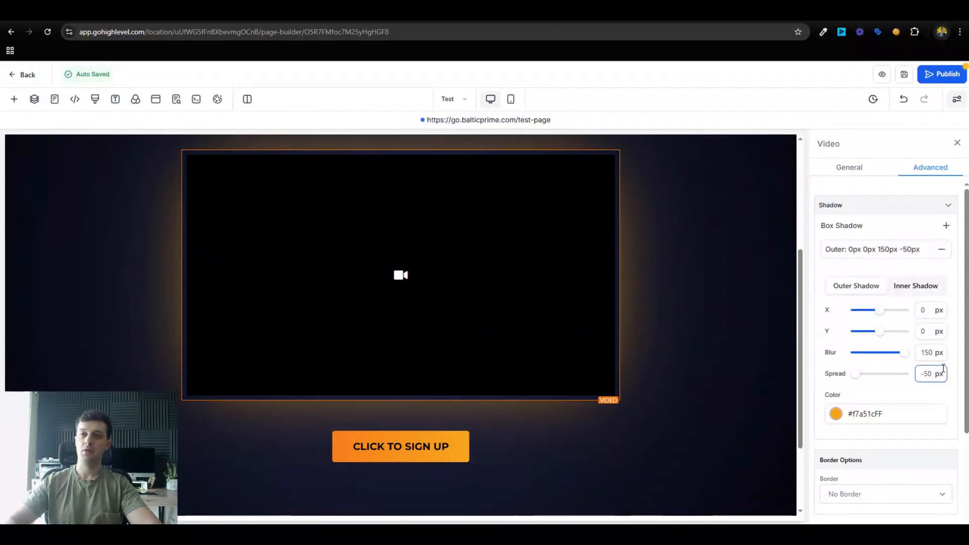
key("ctrl+a")
type("7")
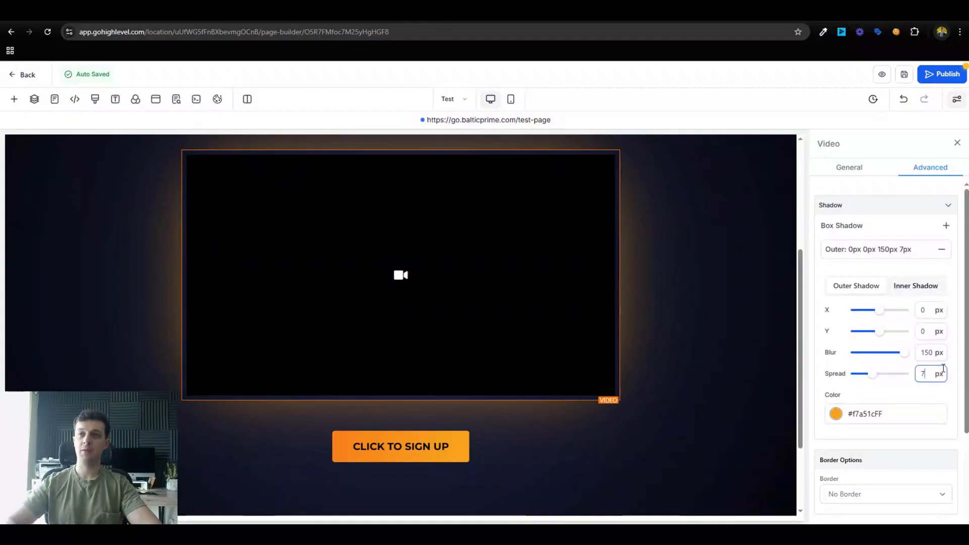
key("BackSpace")
type("0-70")
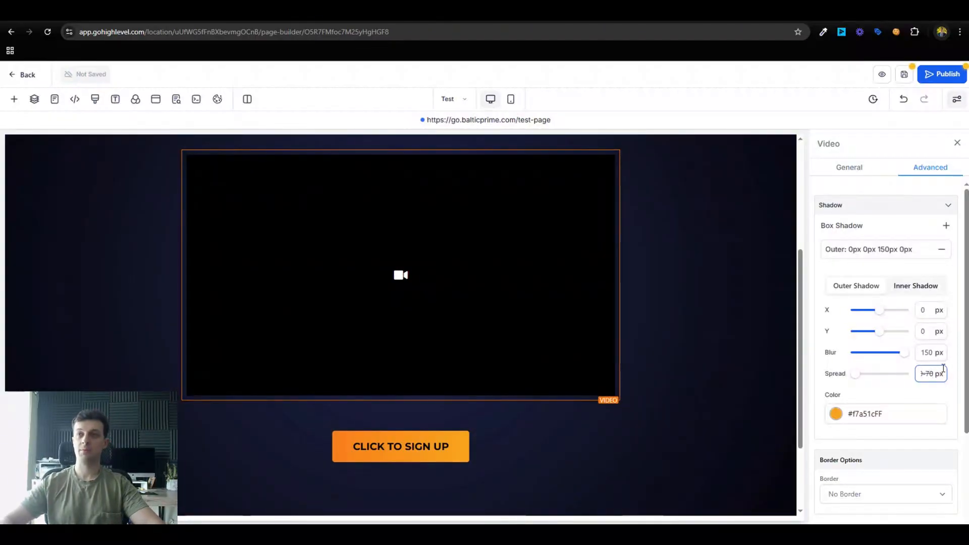
double_click(931, 380)
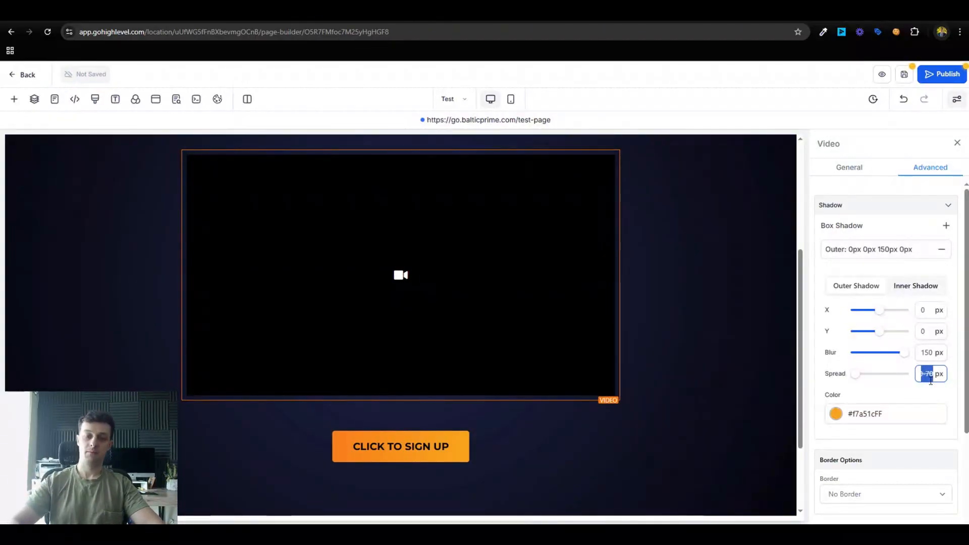
type("-7")
left_click(931, 392)
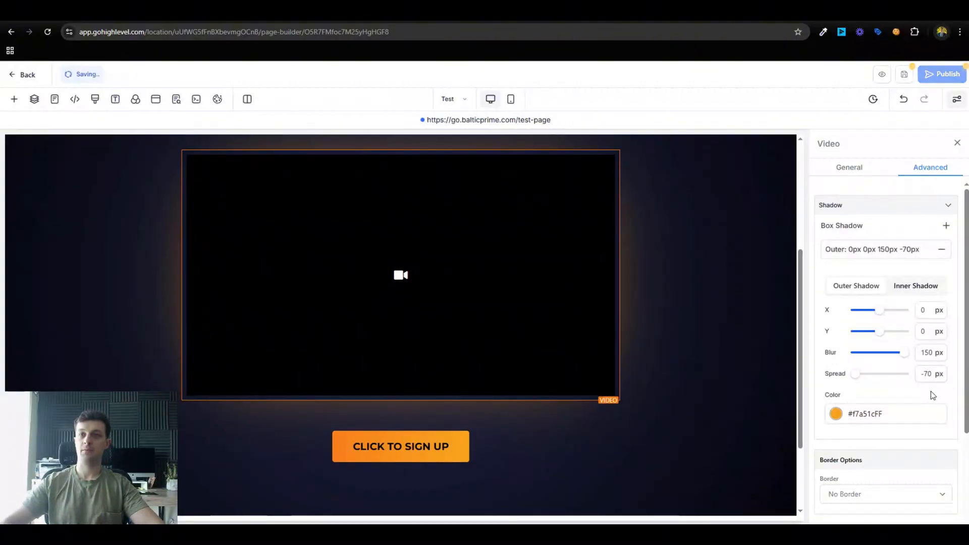
Try a spread of -80 px on the video shadow and return it to -70 px
scroll(689, 361, "up", 1)
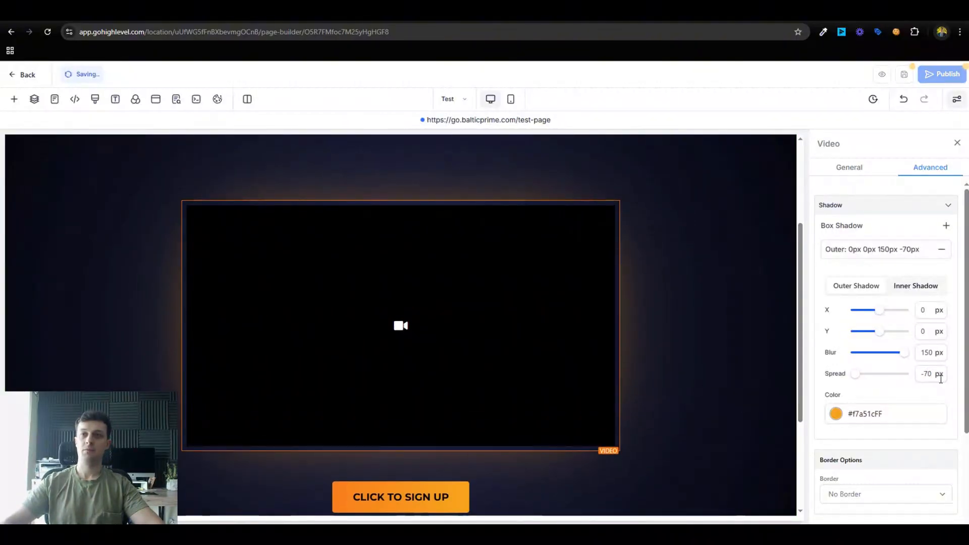
double_click(928, 374)
type("8")
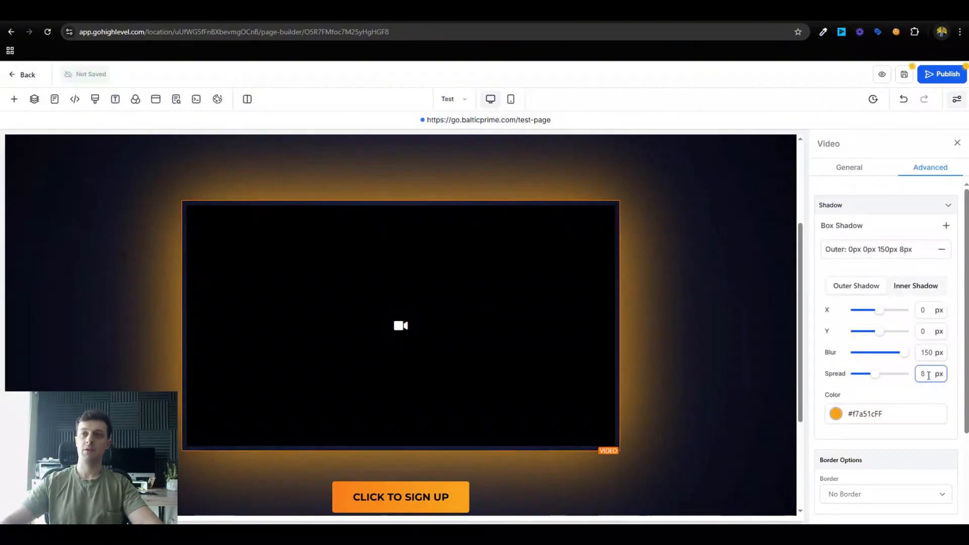
type("-80")
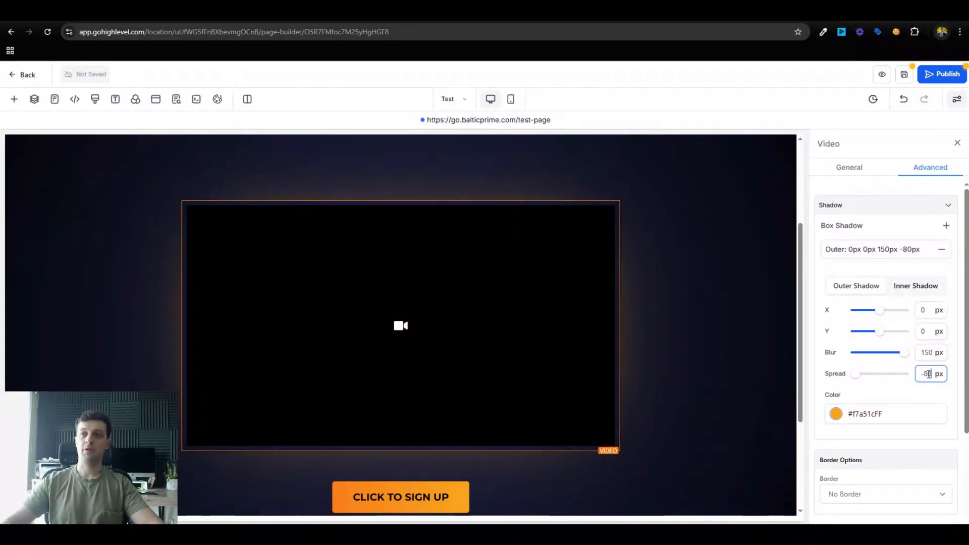
double_click(928, 374)
type("-70")
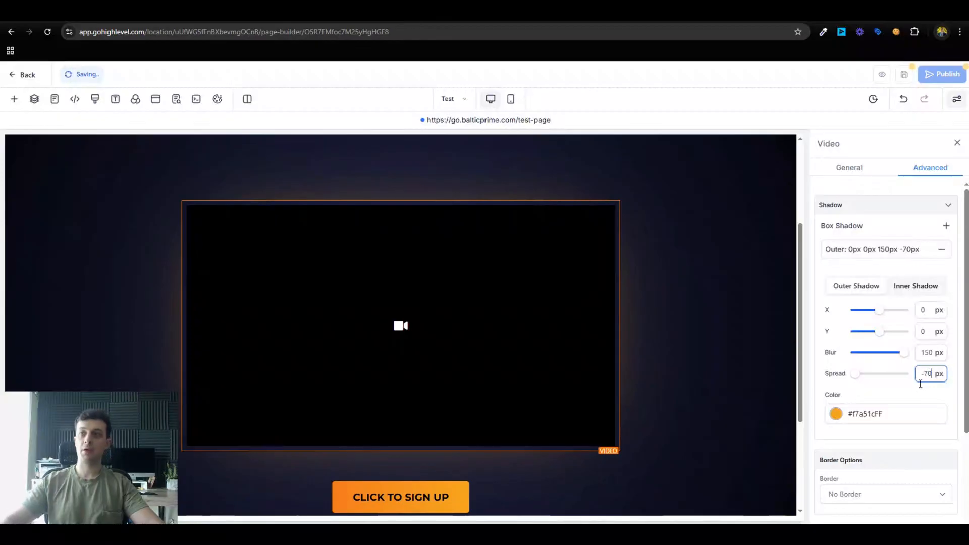
left_click(916, 389)
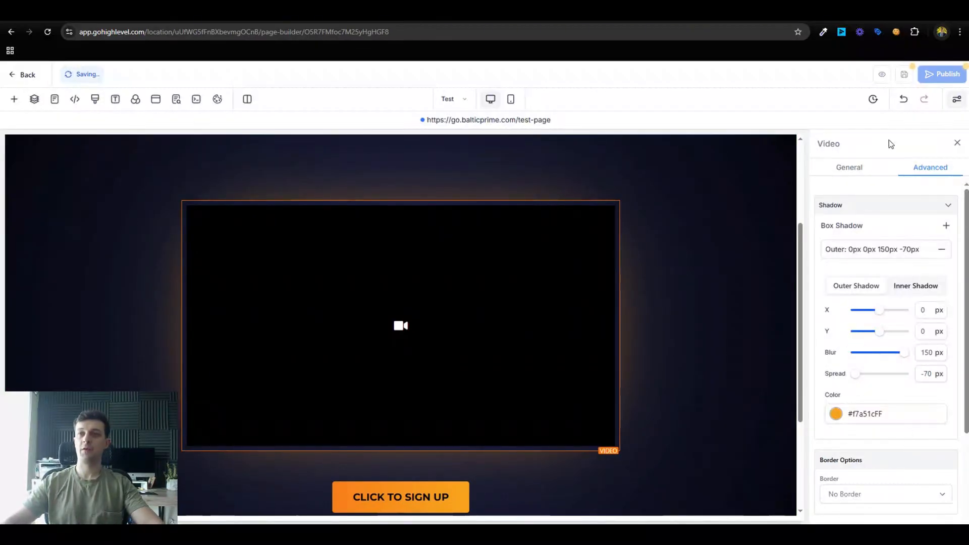
Preview the page to check the glow and the padding around the video, and return to the page builder
left_click(881, 75)
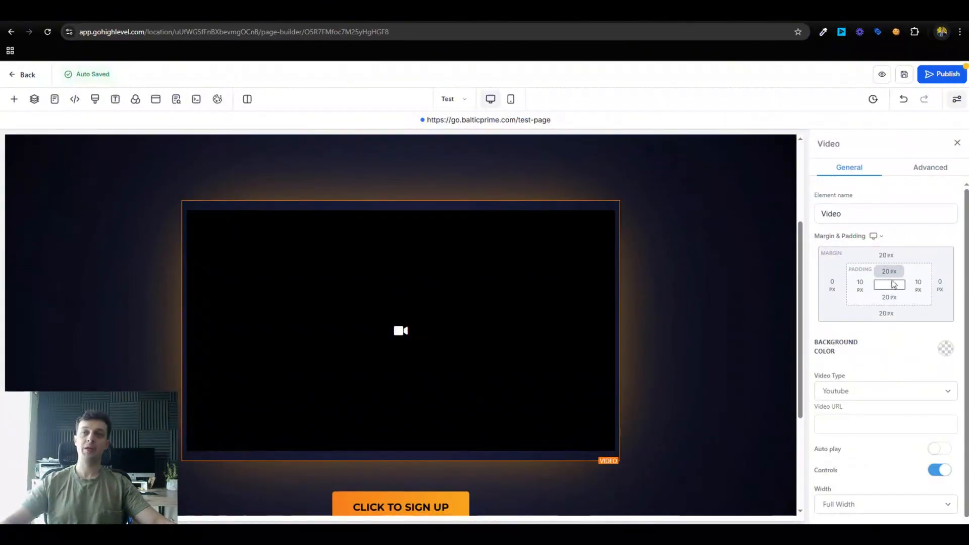
left_click(349, 11)
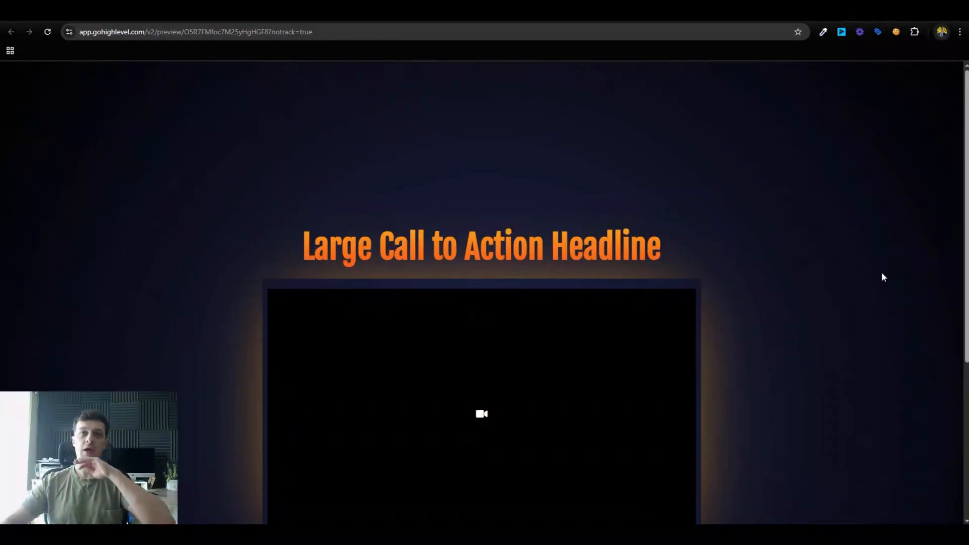
scroll(882, 273, "down", 2)
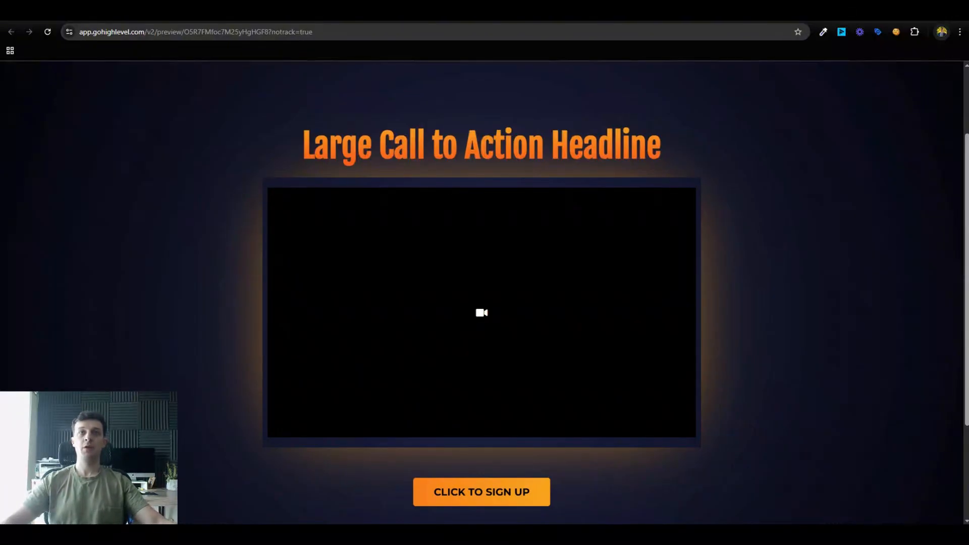
left_click(295, 12)
Set the video element's top padding to 0 px and its top margin to 40 px
scroll(465, 289, "down", 1)
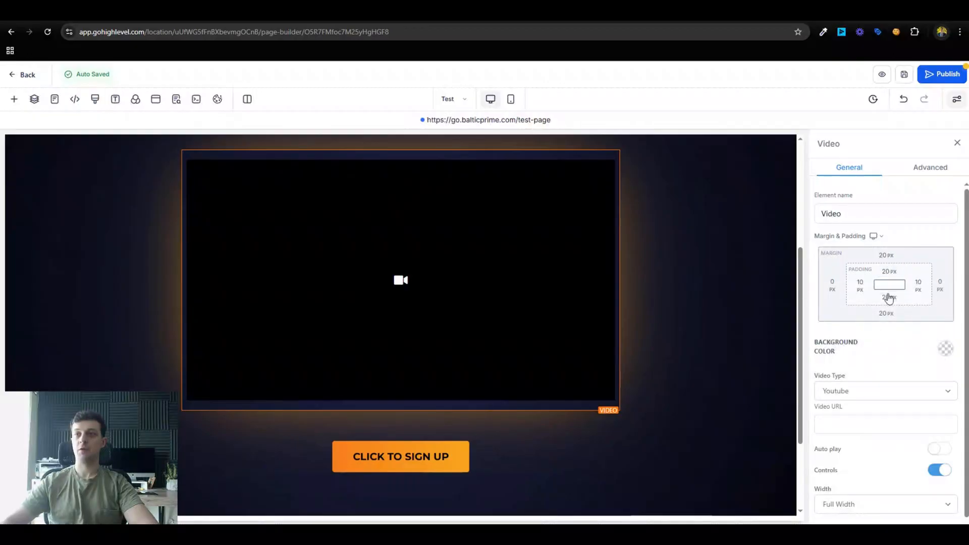
left_click(887, 271)
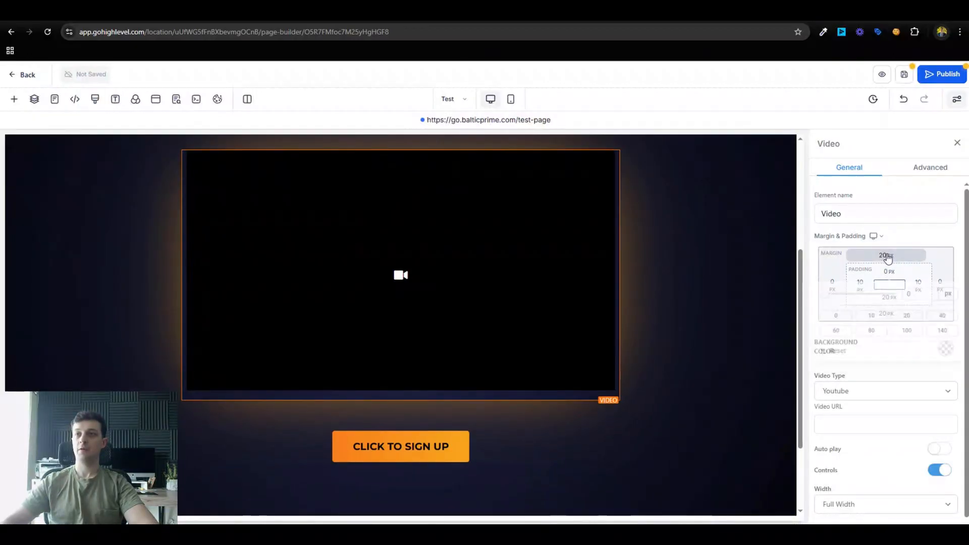
left_click(880, 257)
left_click(866, 318)
Set the video element's bottom padding to 0 px and its bottom margin to 40 px
left_click(889, 297)
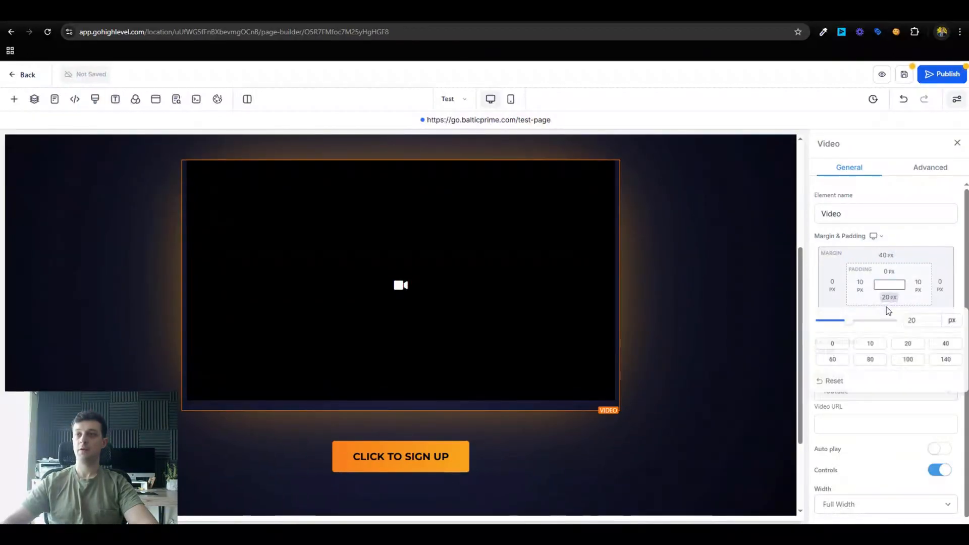
left_click(831, 344)
left_click(886, 313)
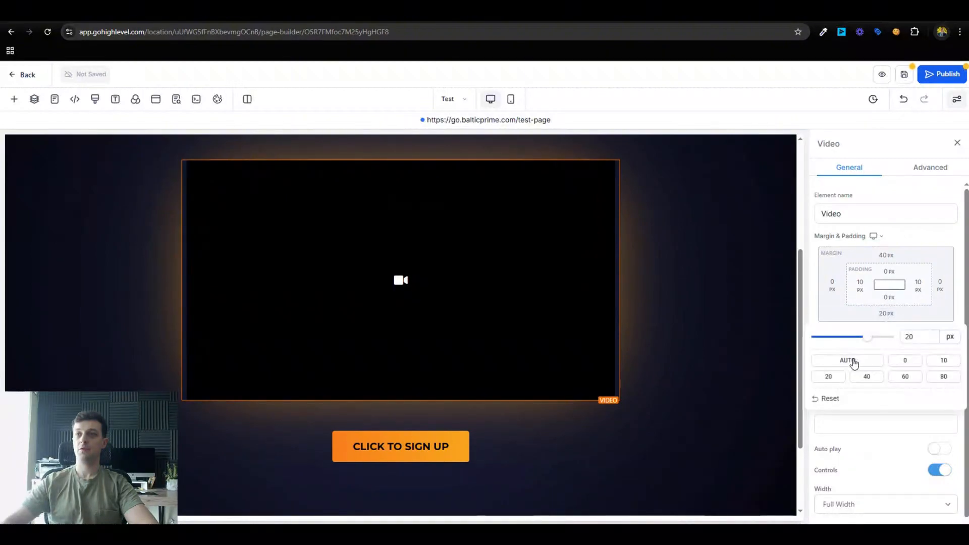
left_click(864, 376)
Set the video element's left and right padding to 0 px
left_click(862, 285)
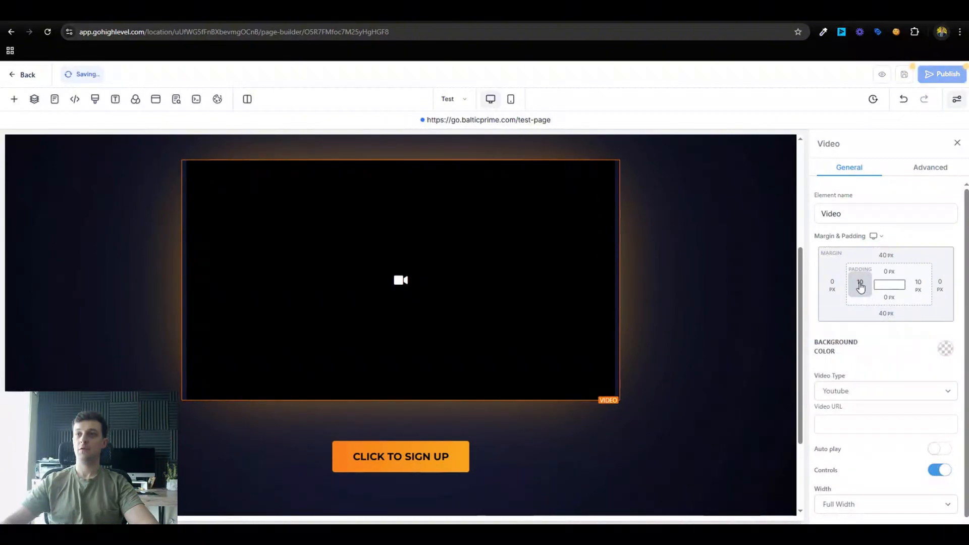
left_click(802, 336)
left_click(833, 286)
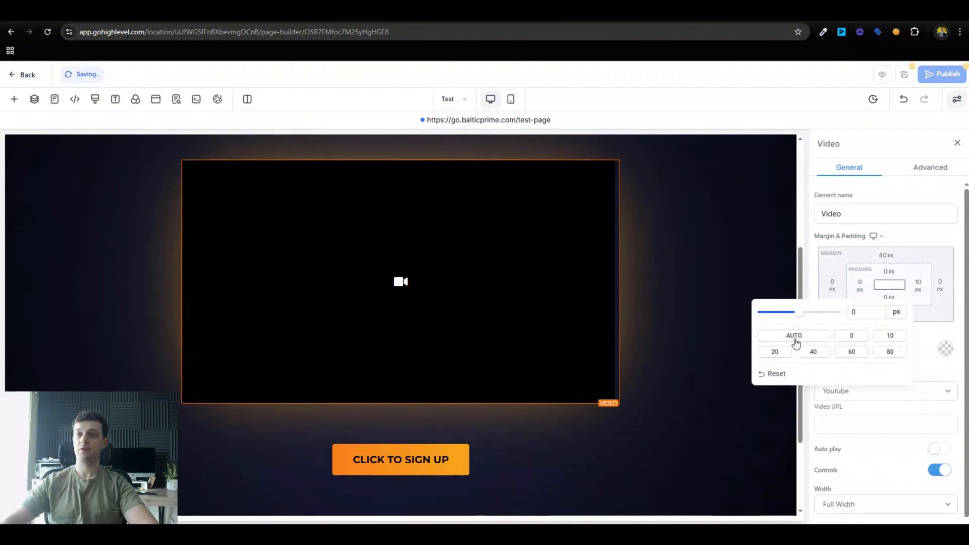
left_click(917, 282)
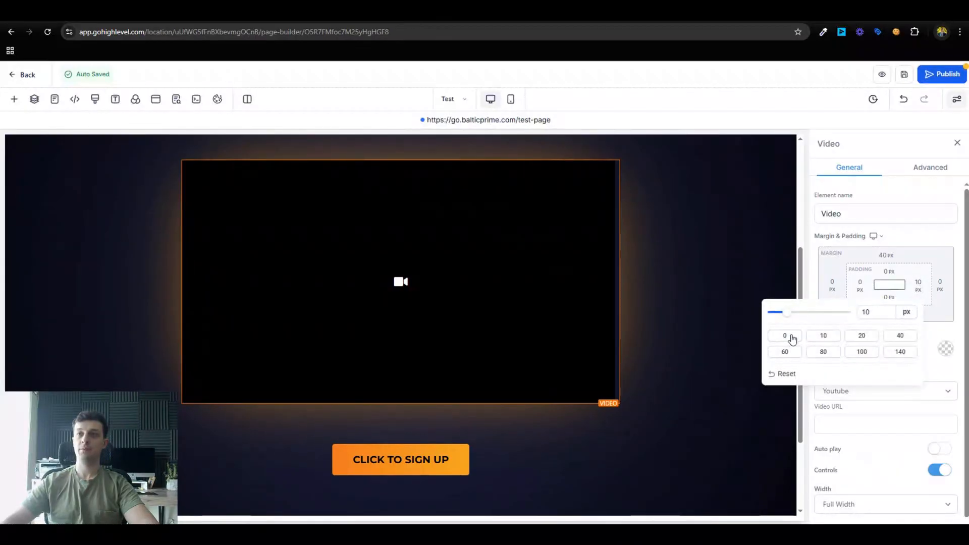
left_click(792, 337)
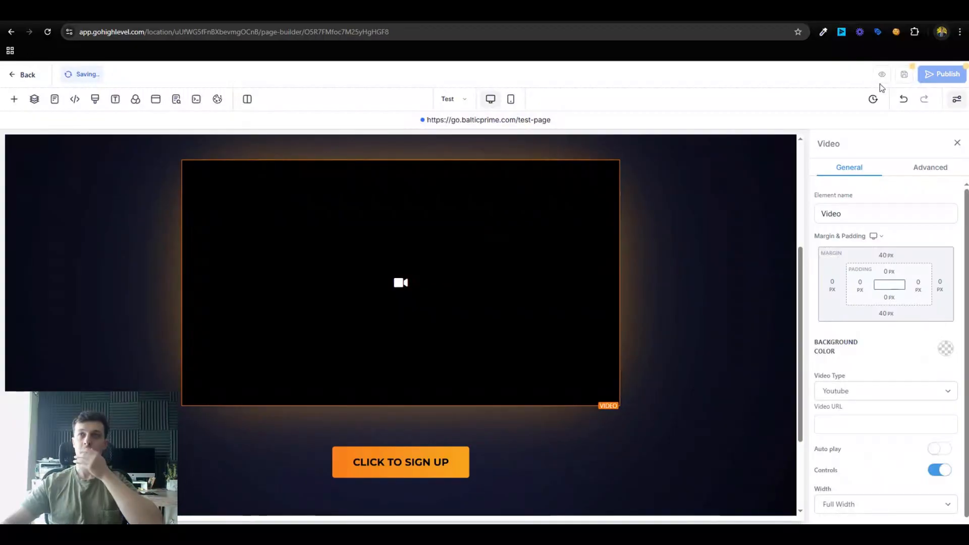
Preview the page again and examine the headline, the glow around the video and the sign-up button
left_click(876, 84)
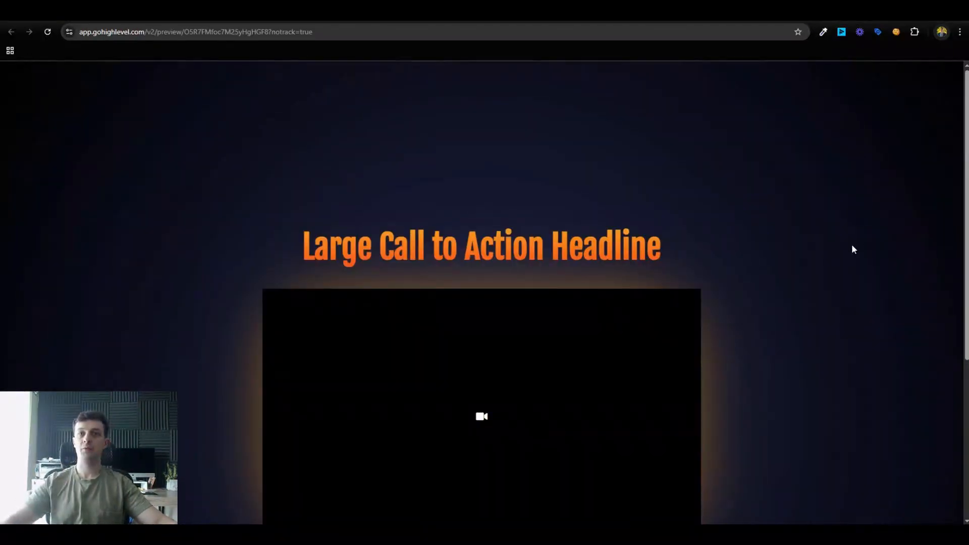
scroll(853, 249, "down", 2)
scroll(851, 251, "up", 1)
scroll(851, 250, "down", 1)
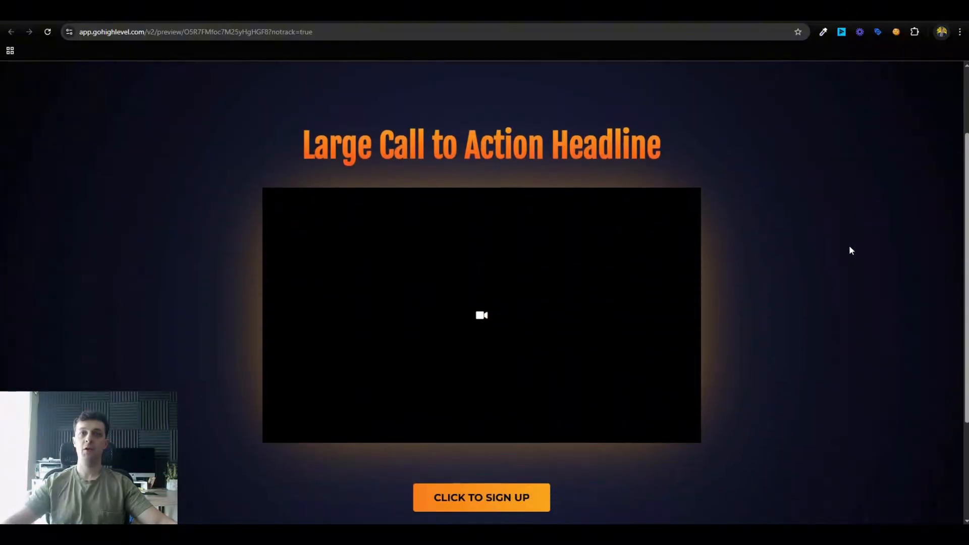
scroll(850, 250, "down", 2)
scroll(958, 212, "up", 1)
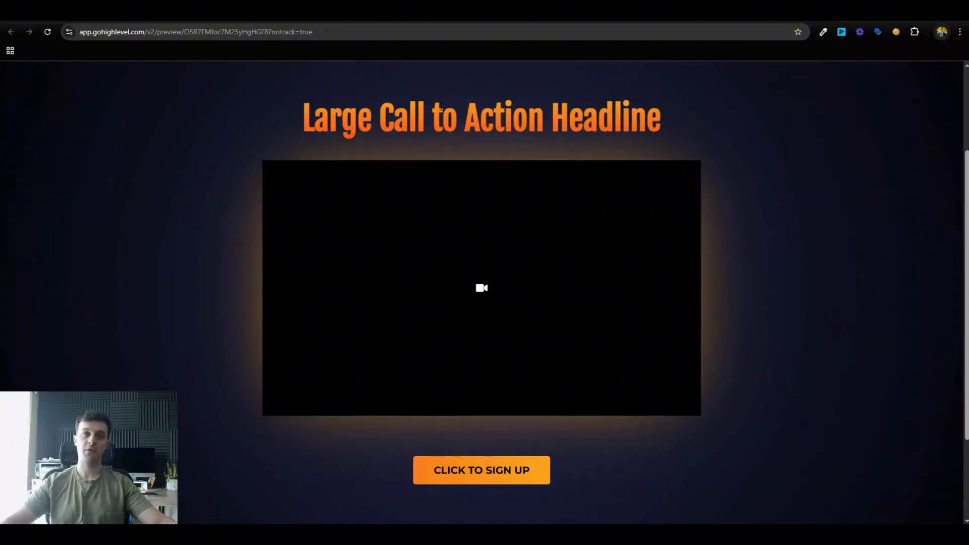
scroll(208, 385, "down", 2)
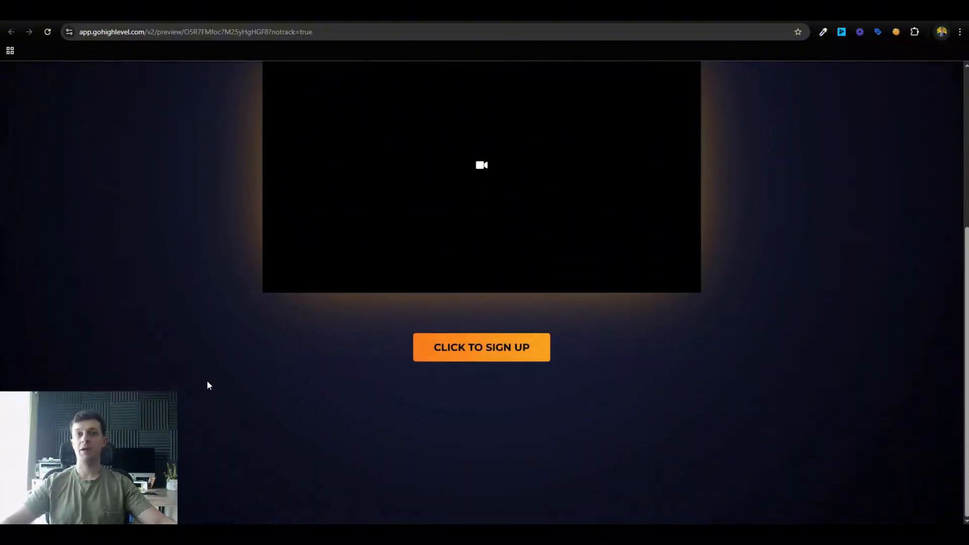
scroll(275, 398, "up", 5)
scroll(259, 364, "down", 5)
scroll(258, 367, "up", 5)
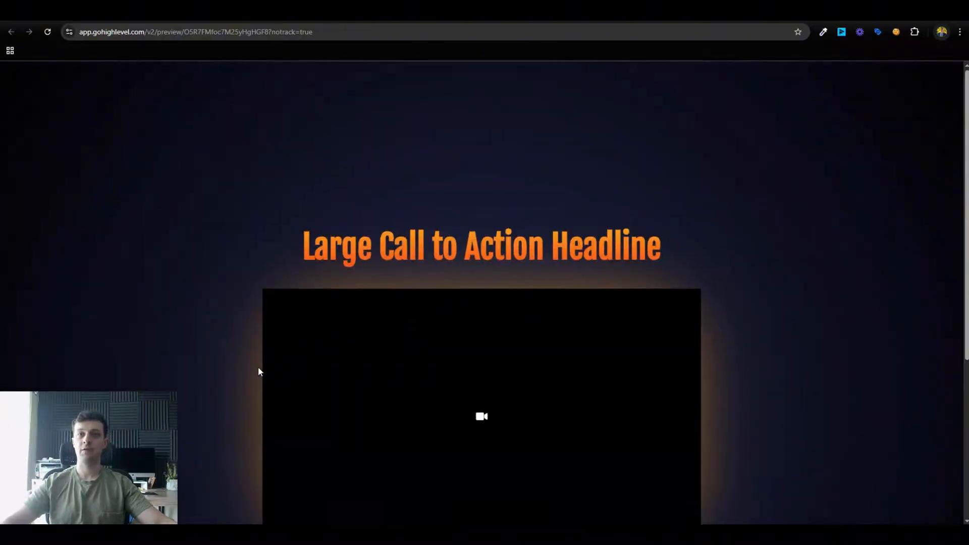
scroll(220, 333, "down", 2)
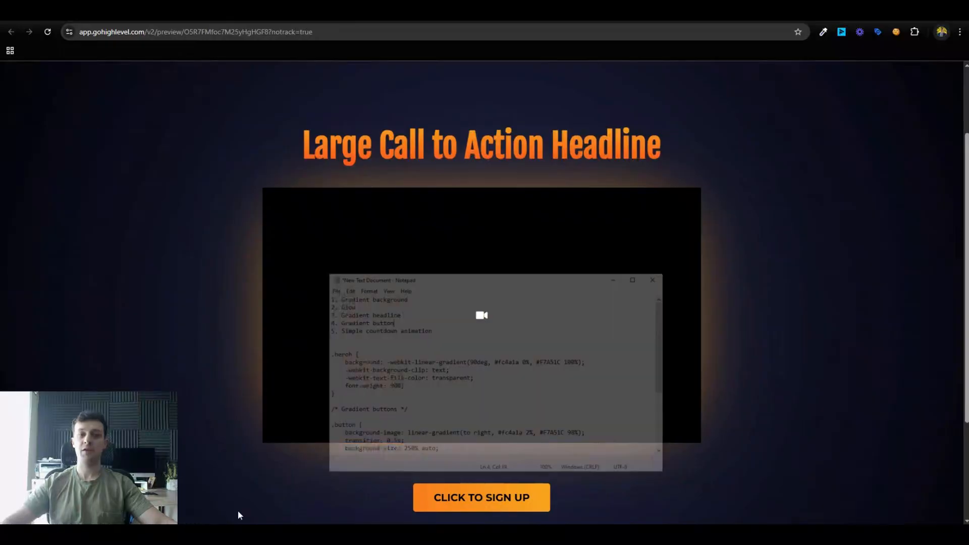
Examine the counter below the sign-up button in the preview and reload the page to replay its animation
scroll(258, 466, "down", 2)
scroll(734, 448, "down", 1)
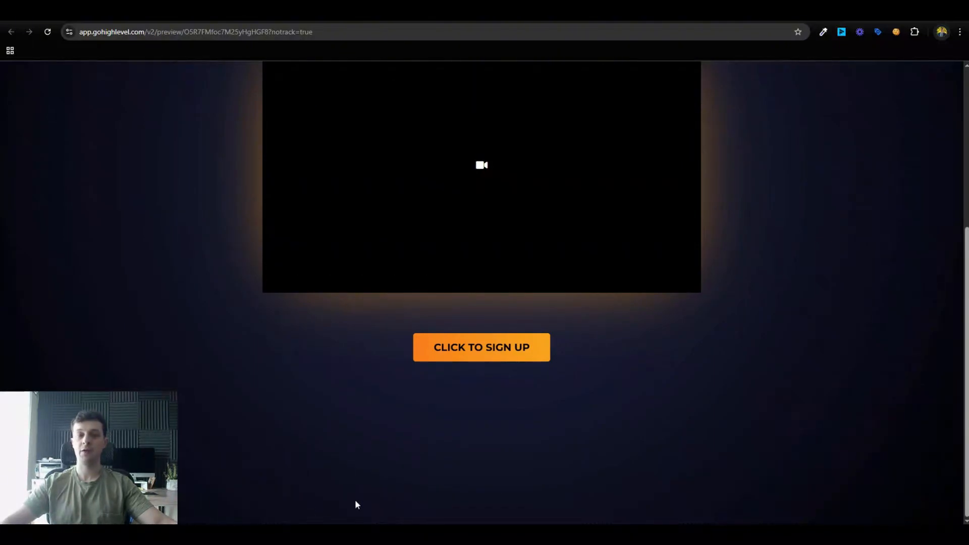
left_click(268, 534)
left_click(767, 410)
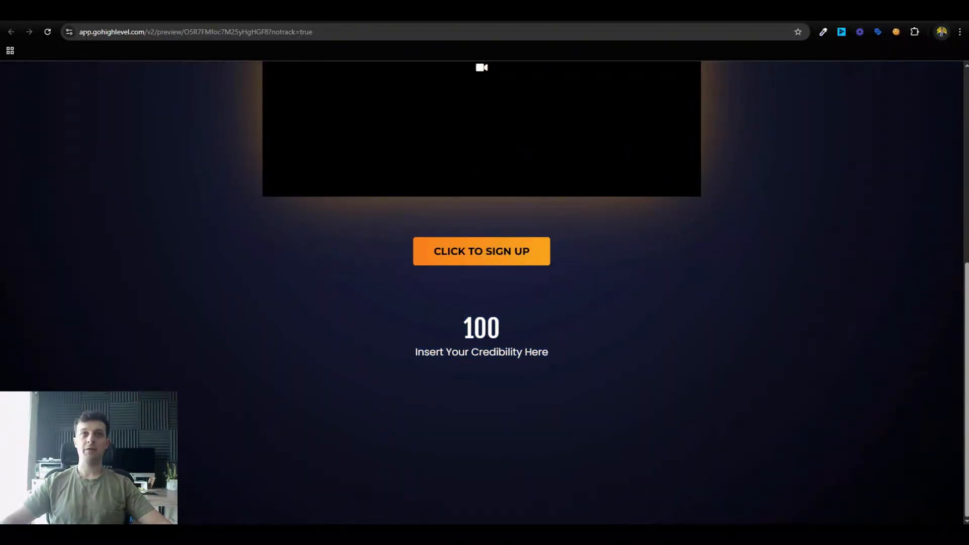
left_click(47, 32)
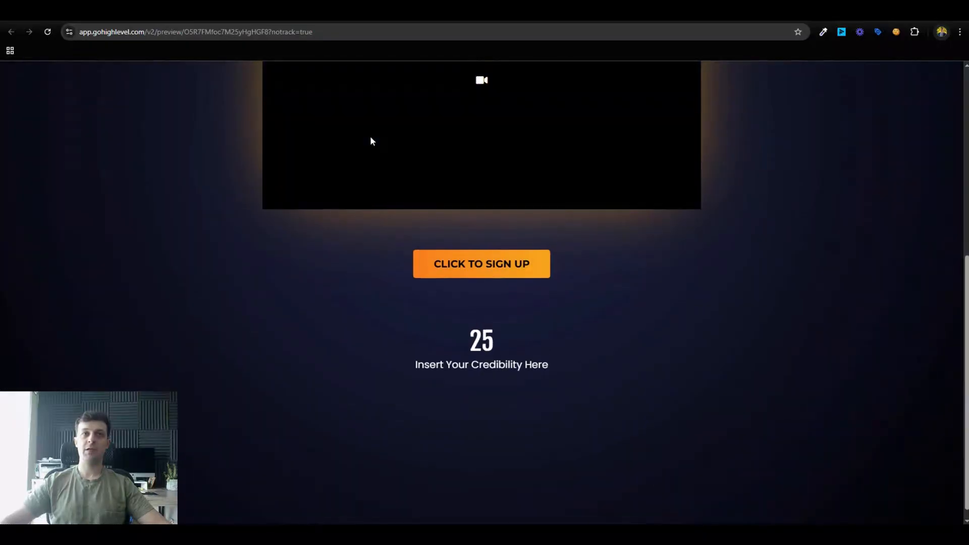
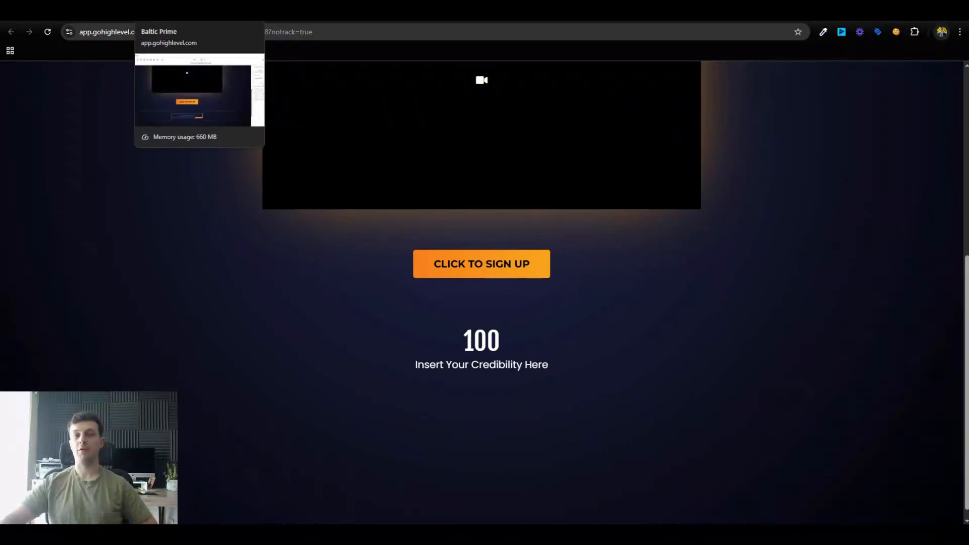
Return to the page builder and add a custom code element to both the first and the third column beneath the sign-up button
left_click(188, 12)
scroll(371, 358, "down", 1)
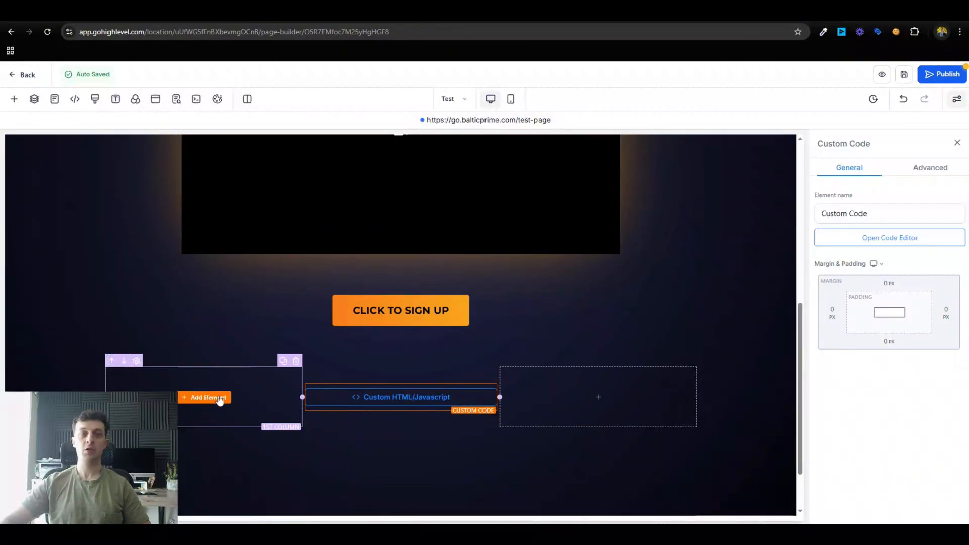
left_click(211, 398)
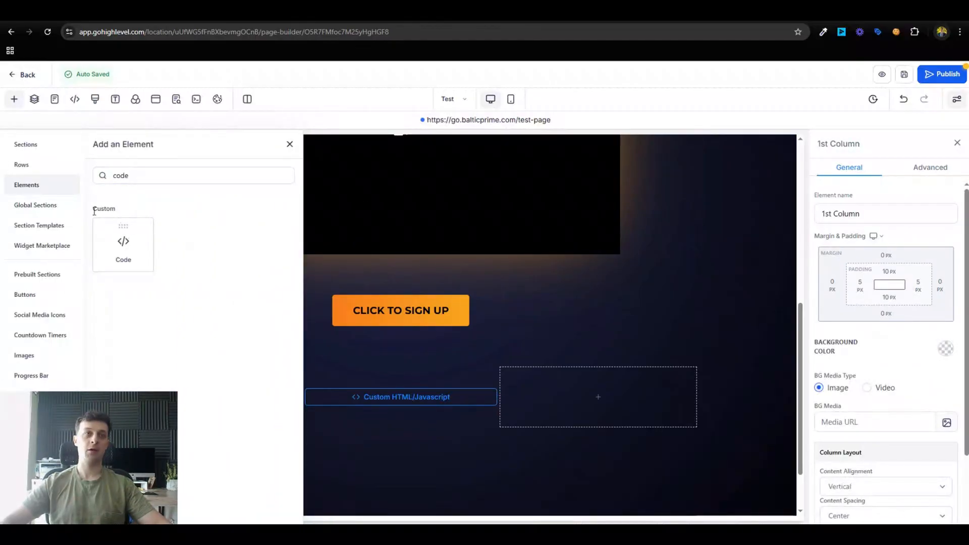
left_click(125, 248)
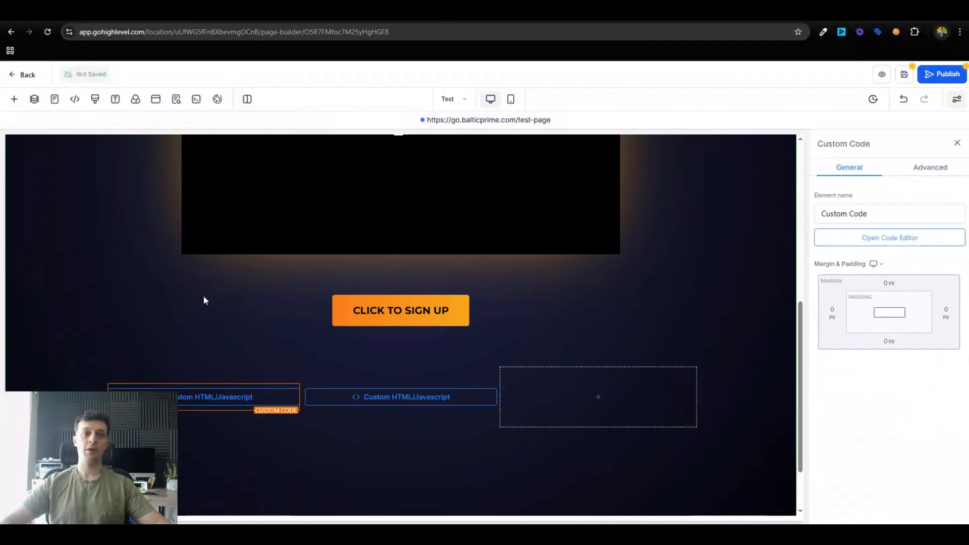
left_click(603, 398)
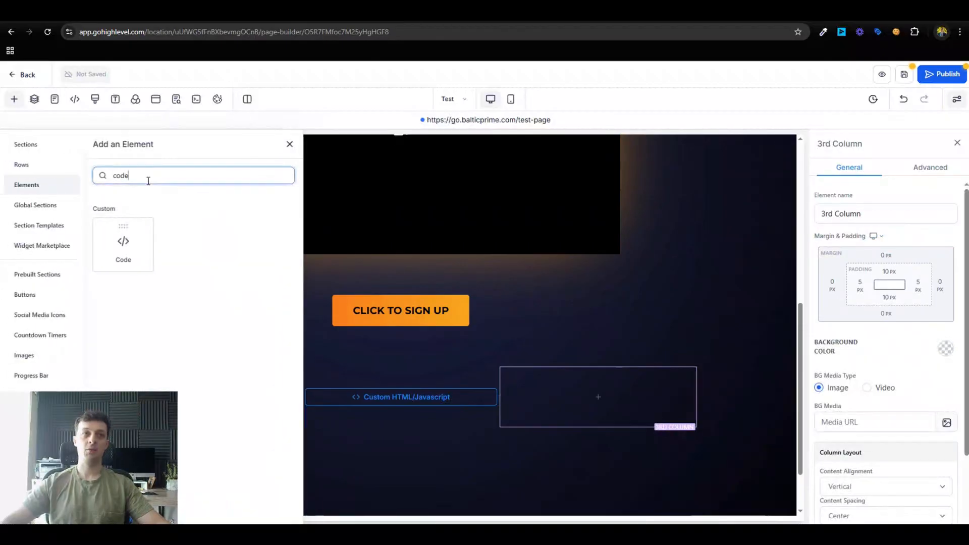
left_click(125, 233)
Delete the Google Fonts link line at the start of the middle column's custom code, leaving the code starting with the style tag
left_click(397, 391)
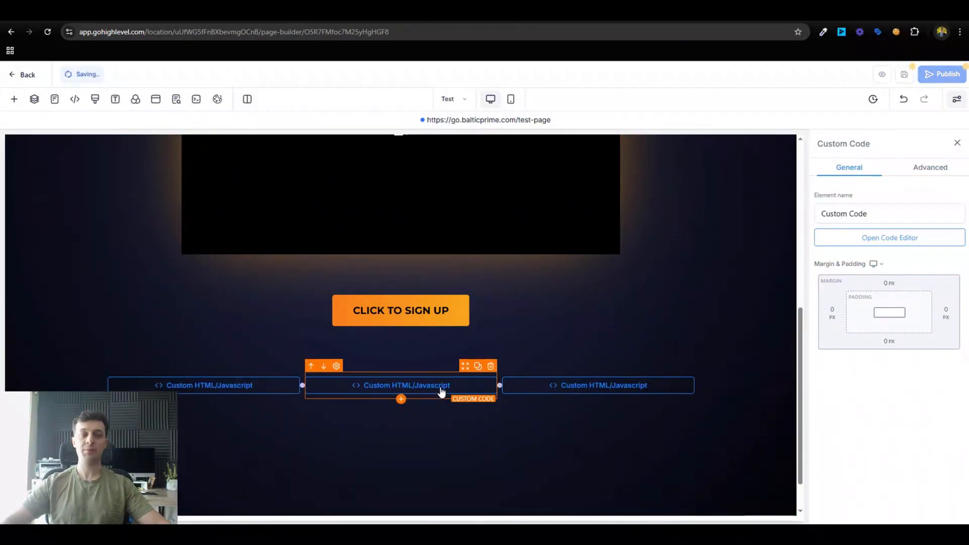
left_click(832, 237)
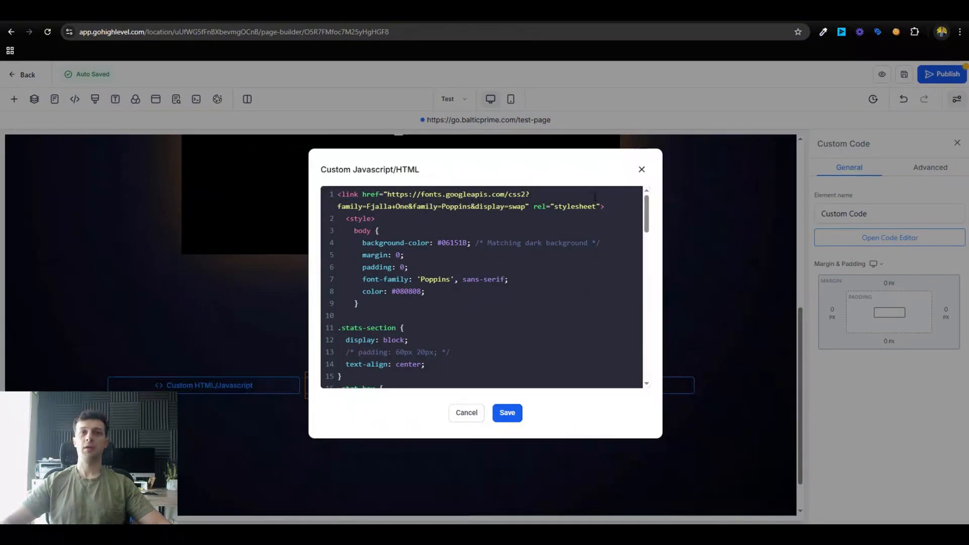
left_click_drag(617, 204, 303, 189)
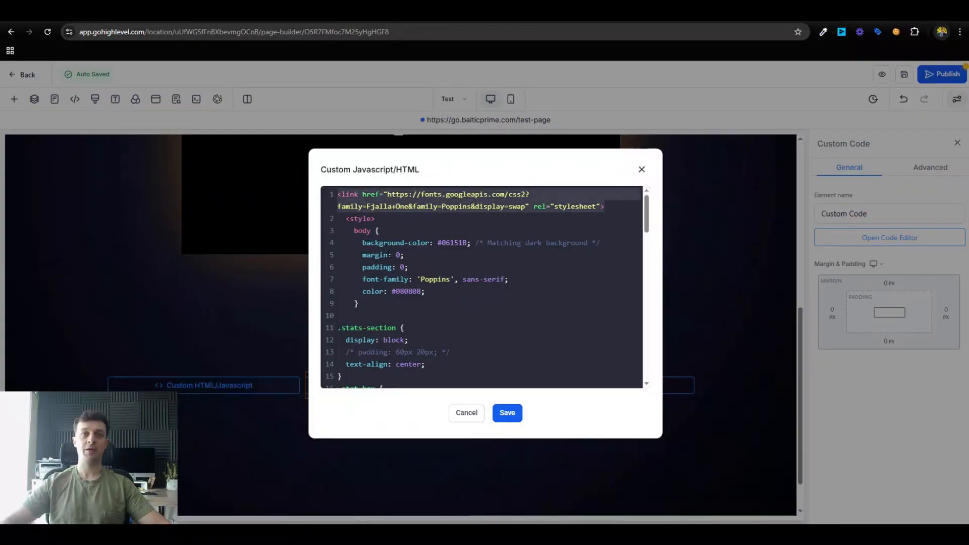
left_click(376, 207)
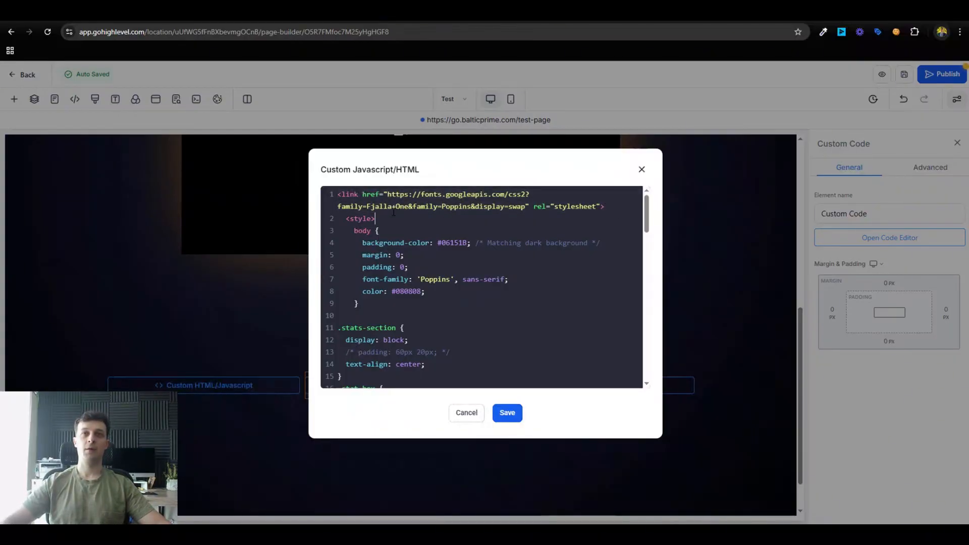
left_click(435, 242)
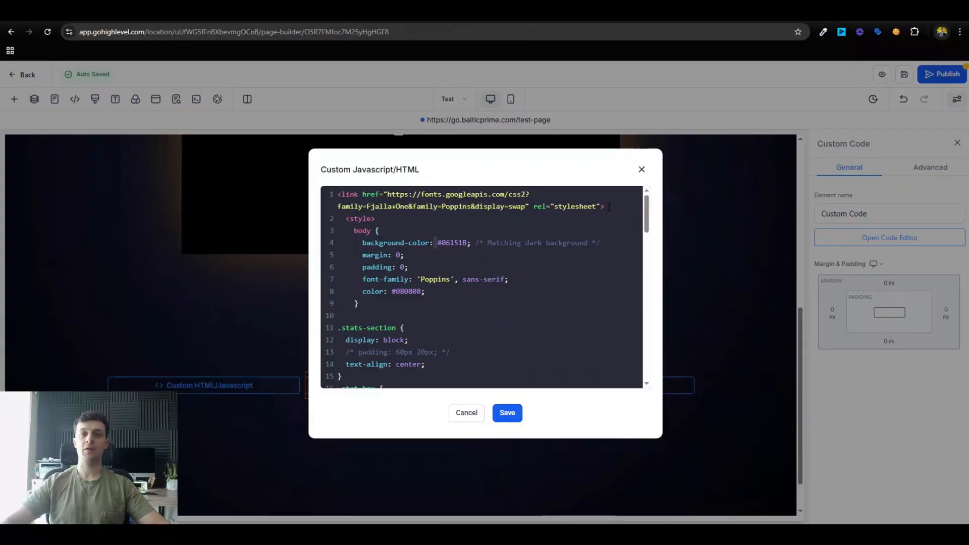
left_click_drag(612, 204, 322, 192)
key("BackSpace")
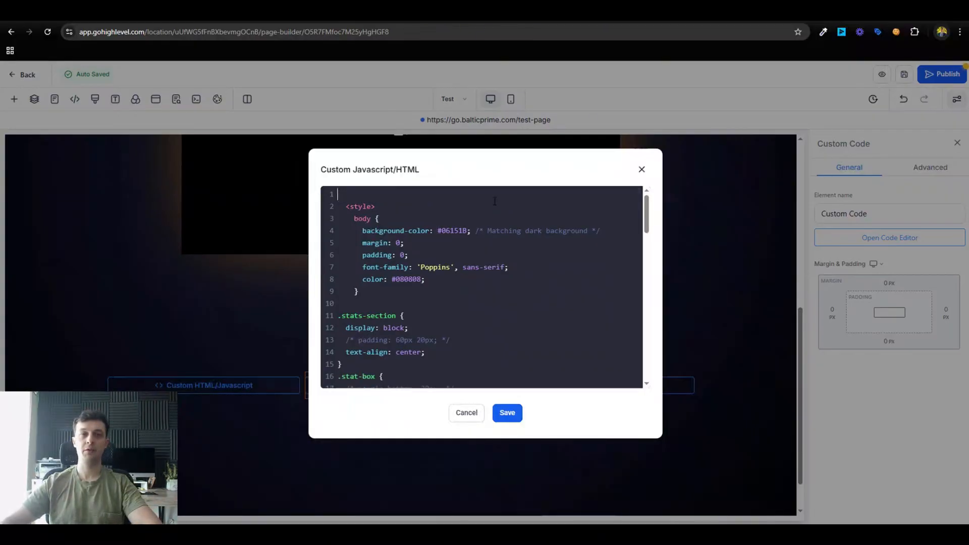
key("Delete")
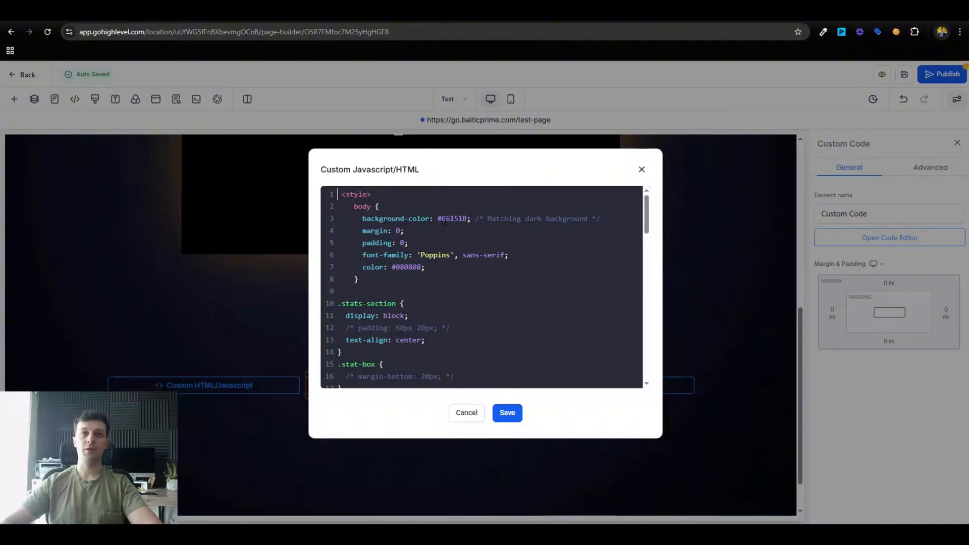
left_click_drag(648, 225, 528, 179)
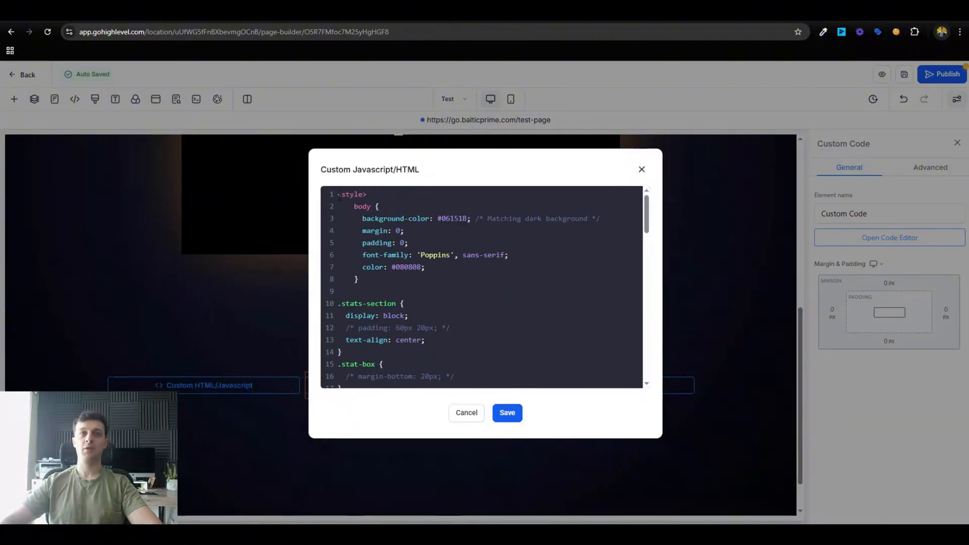
Copy the complete counter code from the middle column into the first column's custom code element and save it
left_click_drag(339, 197, 384, 381)
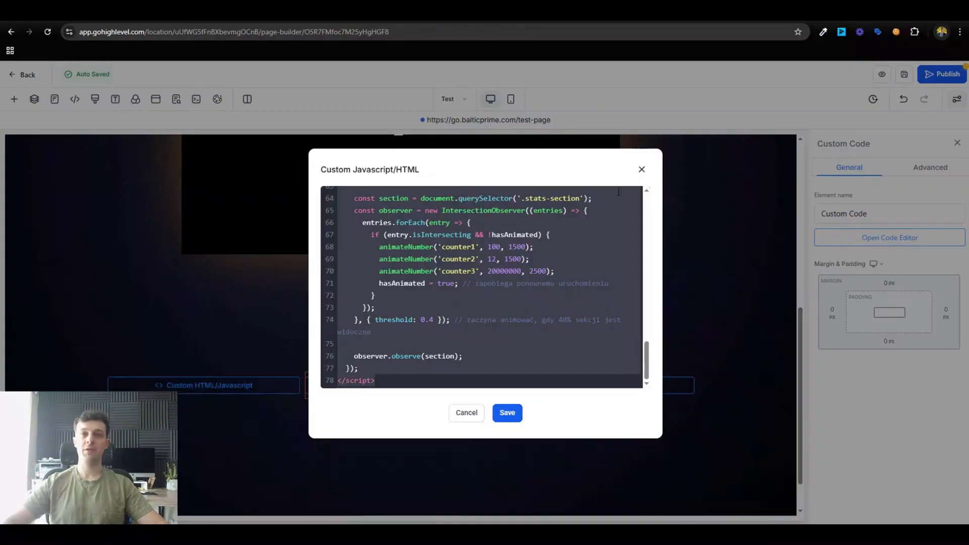
left_click(641, 169)
left_click(891, 238)
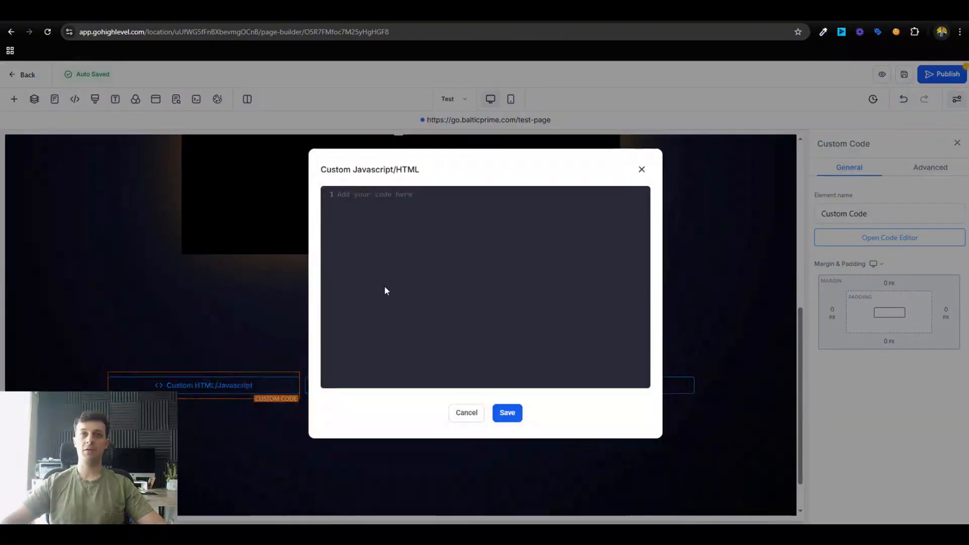
left_click(384, 290)
key("ctrl+v")
left_click(507, 413)
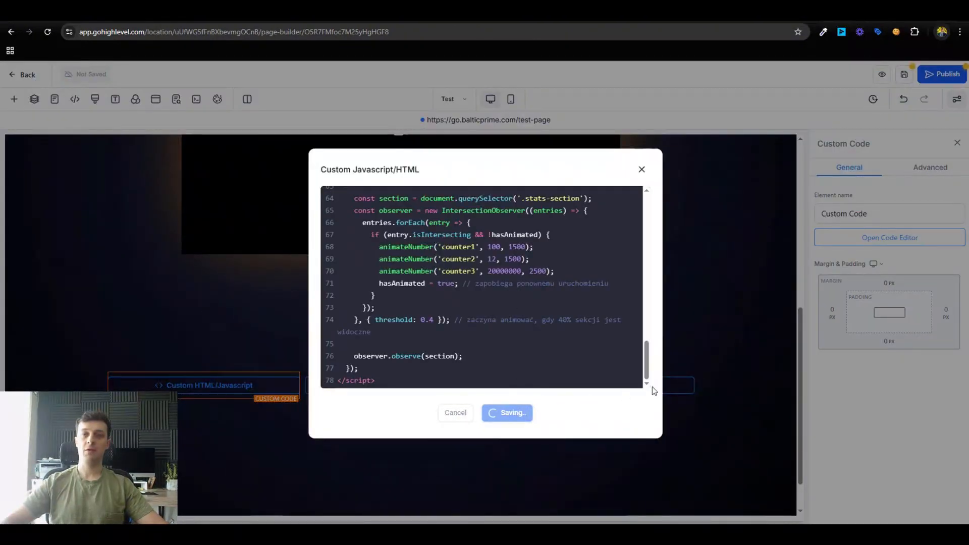
Paste the same counter code into the third column's custom code element and save it
left_click(662, 385)
left_click(874, 236)
left_click(556, 235)
key("ctrl+v")
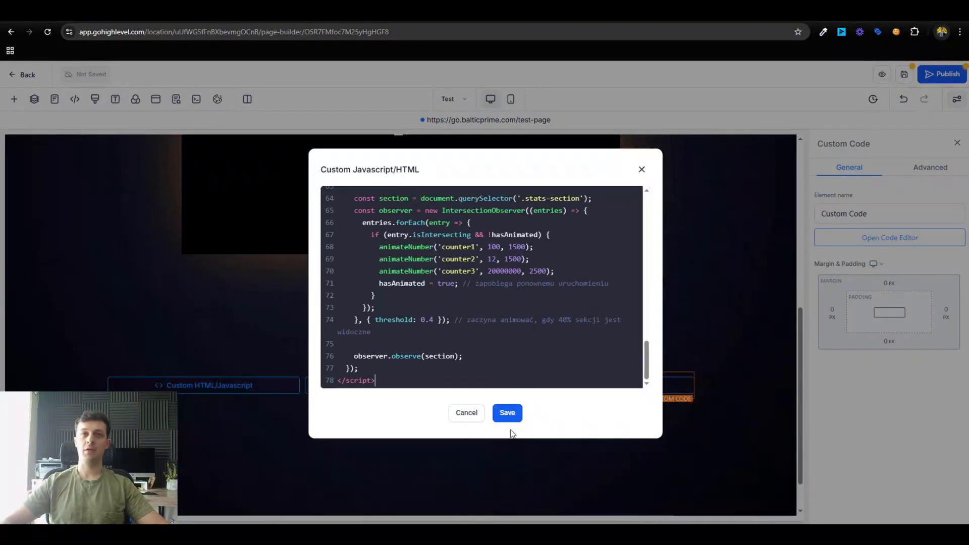
left_click(507, 413)
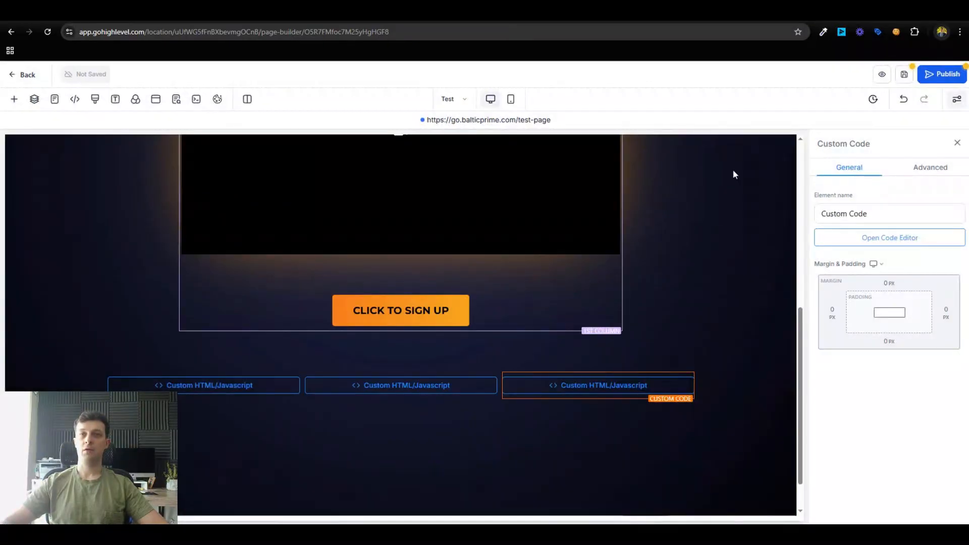
Save the page, preview it and examine the numbers and labels of the three counters
left_click(904, 74)
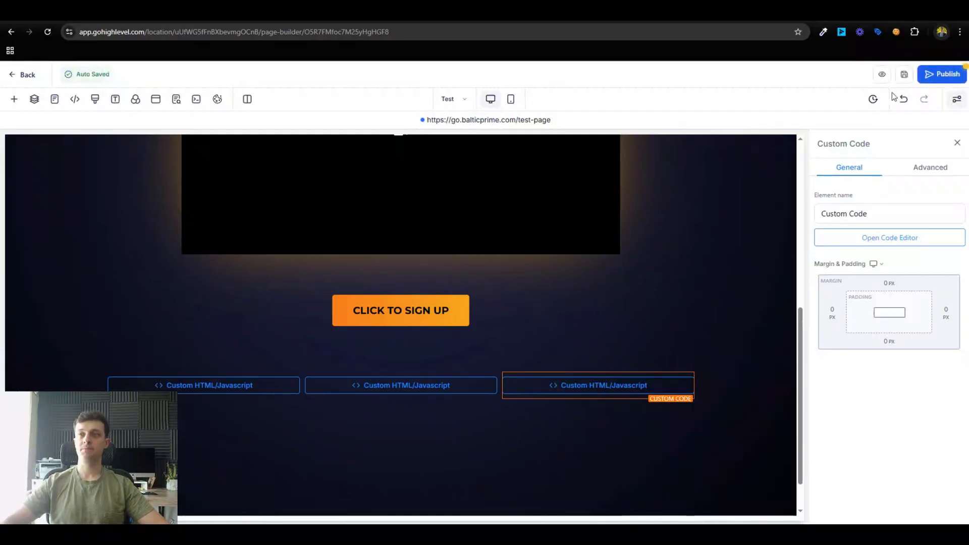
left_click(882, 74)
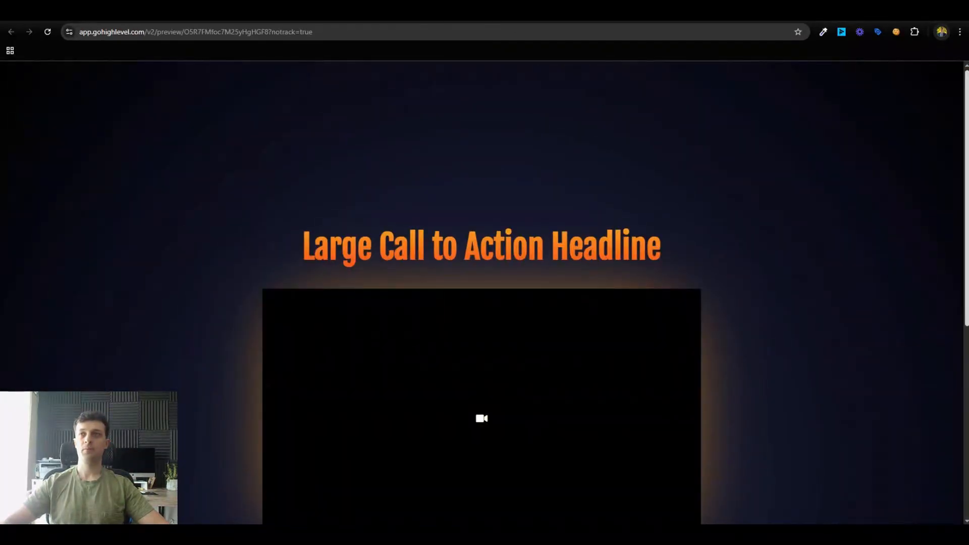
scroll(593, 327, "down", 6)
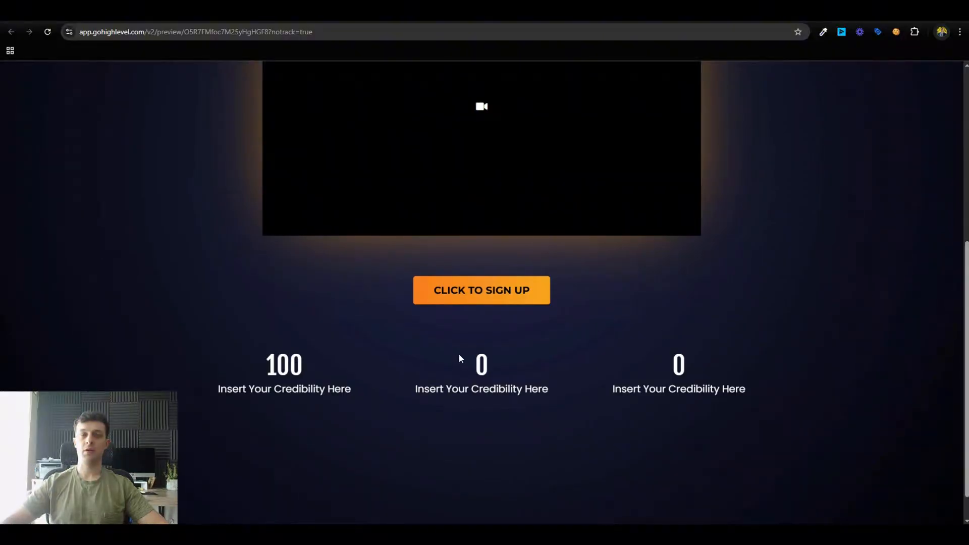
left_click_drag(459, 356, 517, 372)
left_click(457, 322)
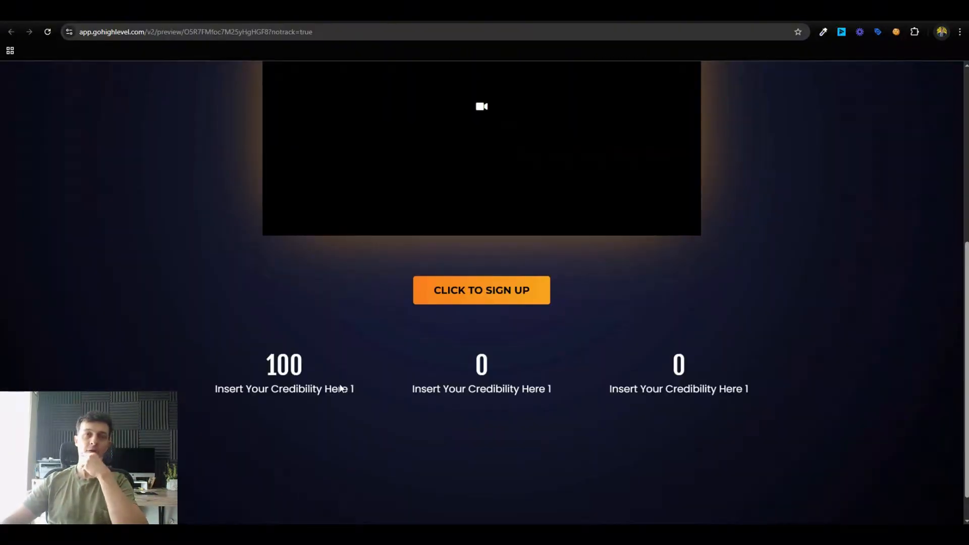
left_click_drag(341, 388, 320, 381)
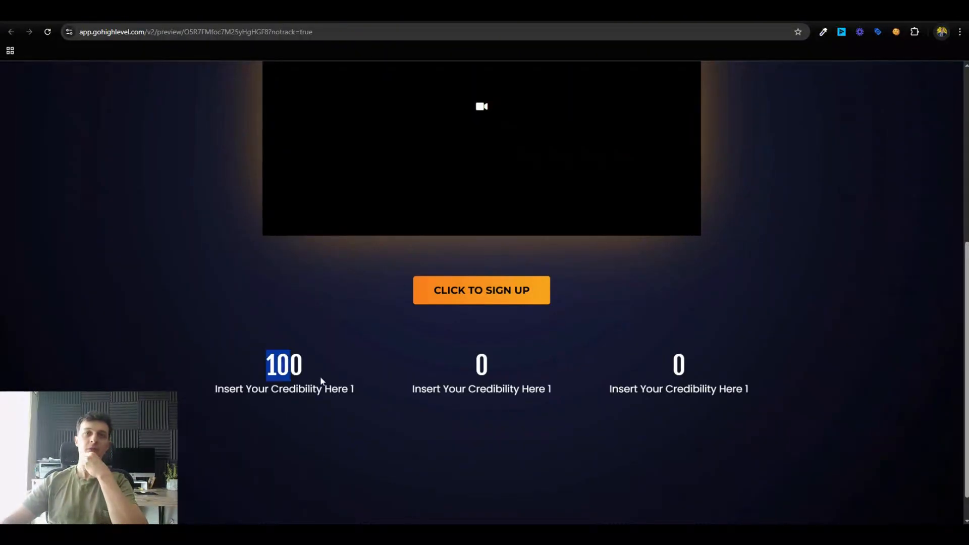
left_click(320, 380)
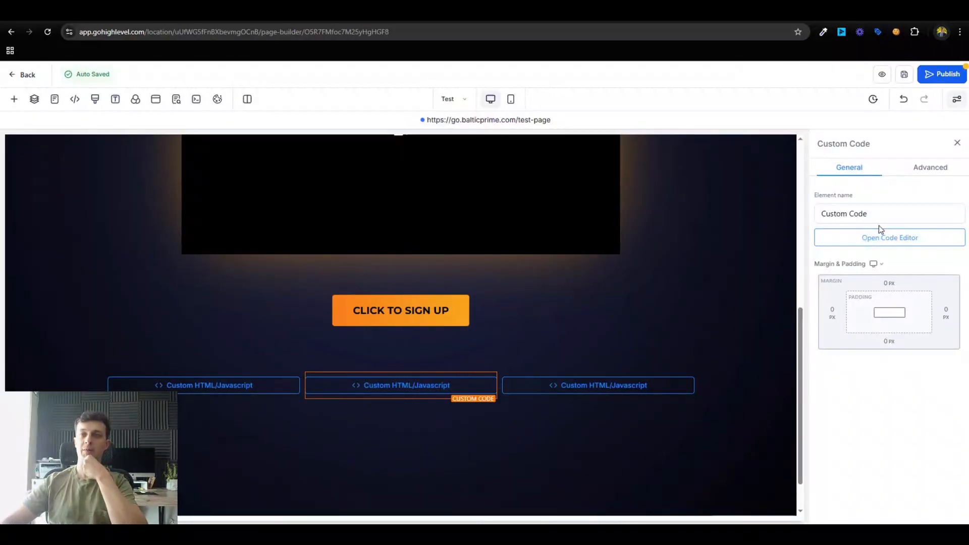
Change the counter div's id in the middle column's custom code to counter2
left_click(858, 237)
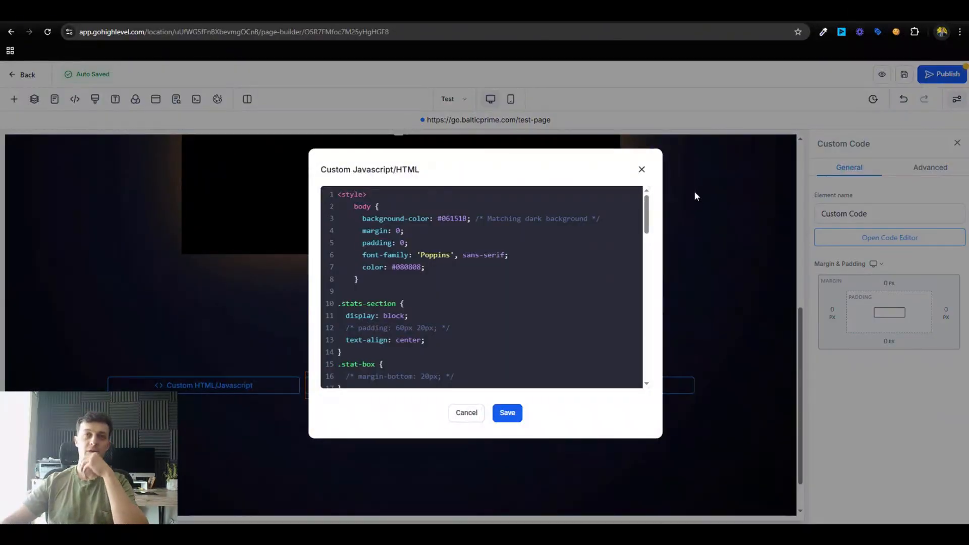
left_click(643, 168)
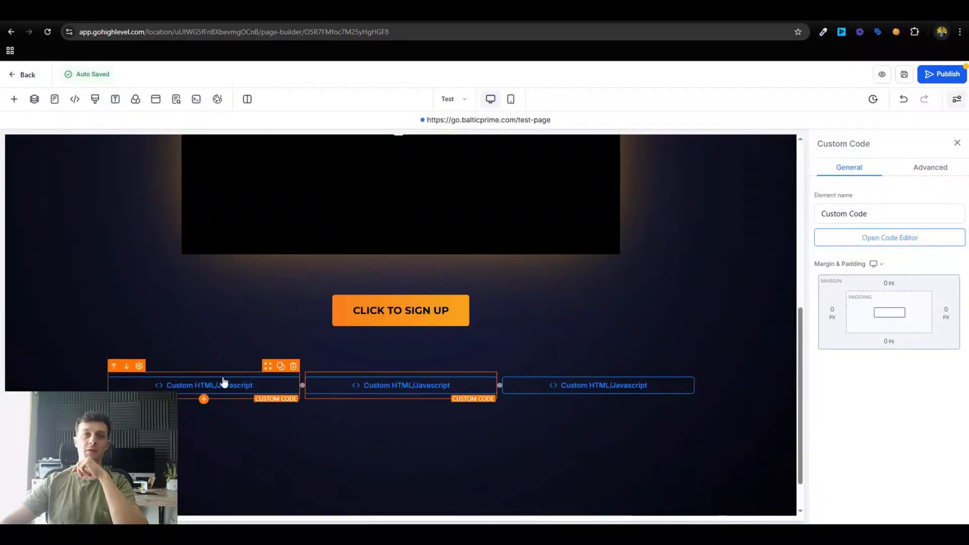
left_click(889, 238)
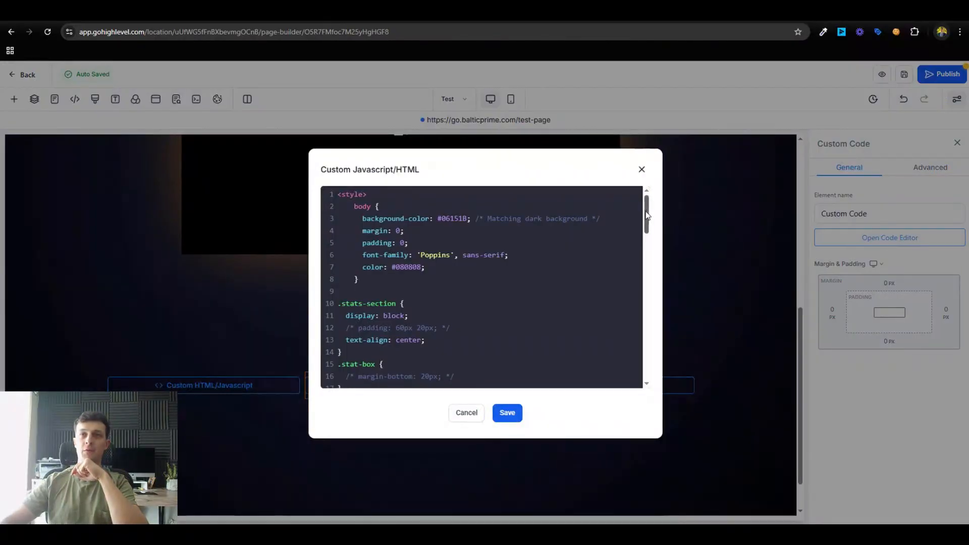
left_click_drag(648, 216, 650, 273)
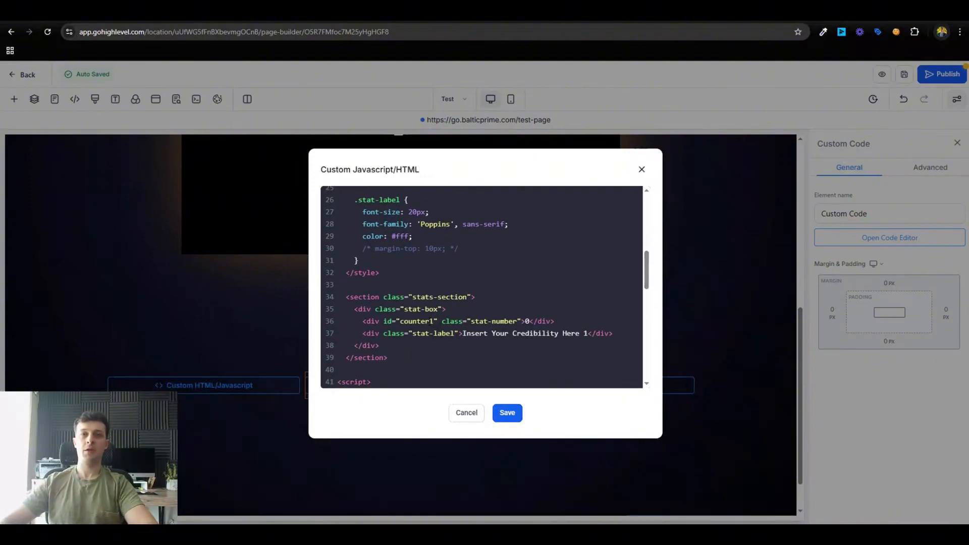
key("BackSpace")
type("2")
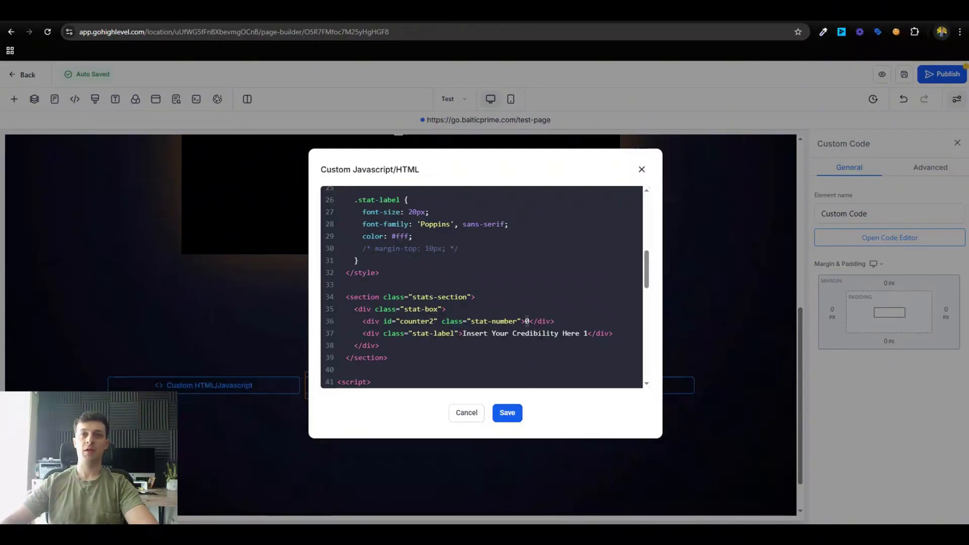
Replace the stat label text in the middle column's custom code with "Years Of Experience"
left_click(542, 333)
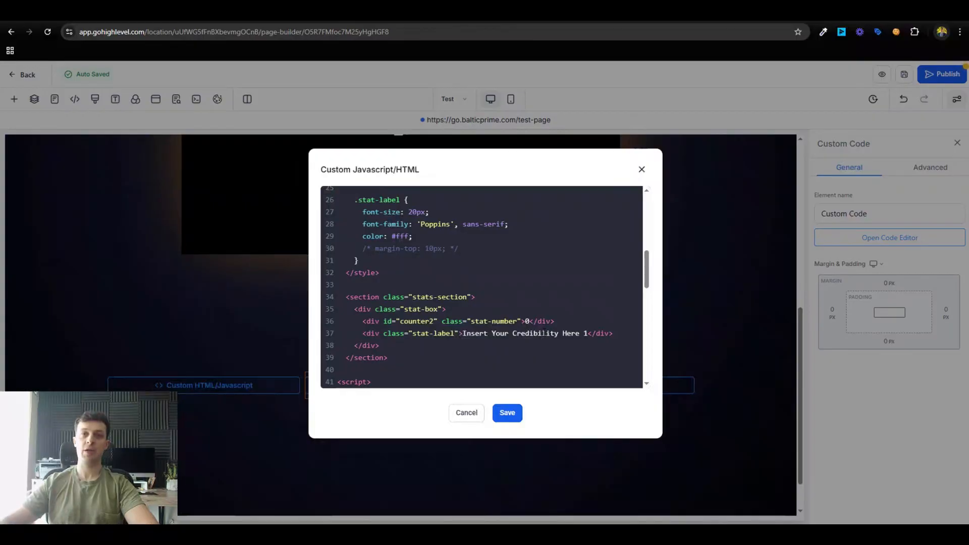
left_click_drag(588, 333, 462, 333)
type("Years")
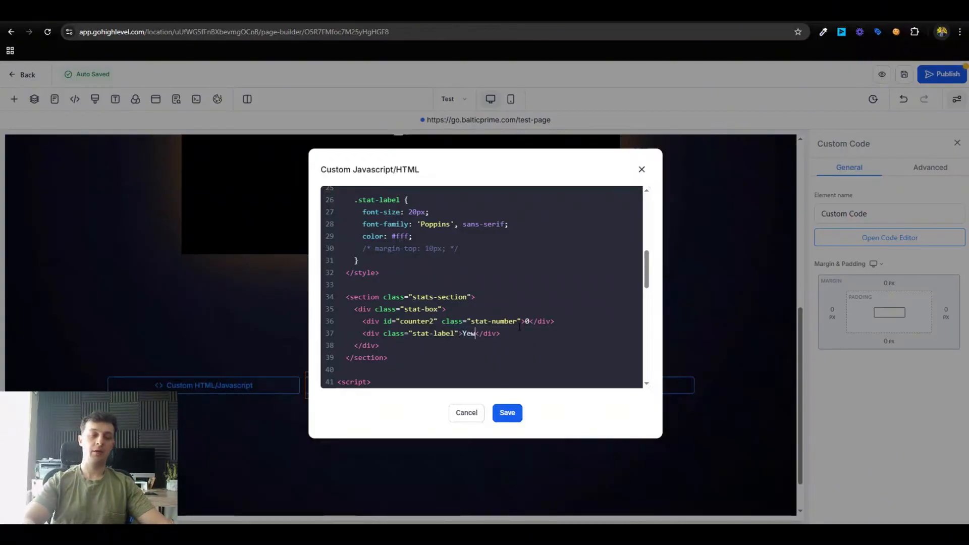
type(" Of Experience")
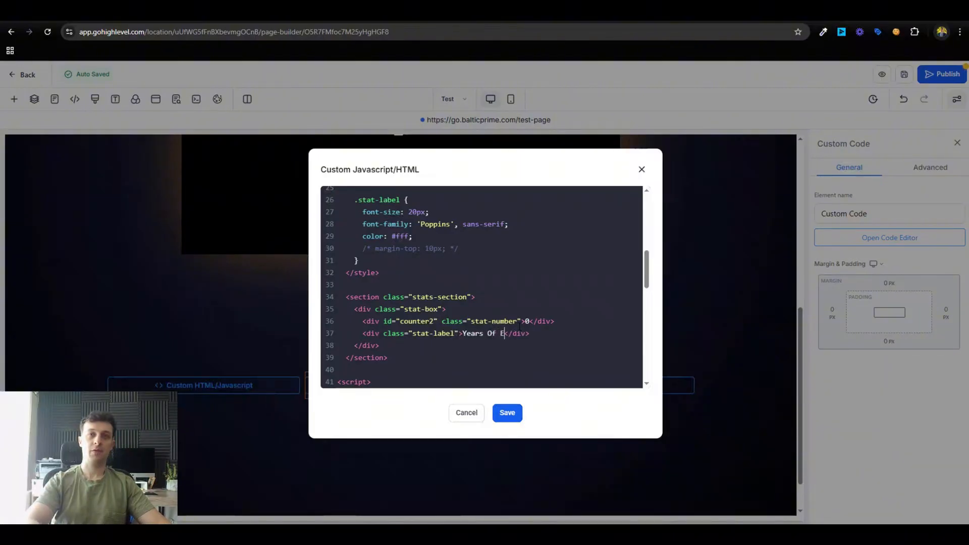
Set the end value of counter2 to 10 in the animateNumber call of the middle column's custom code
scroll(608, 289, "down", 3)
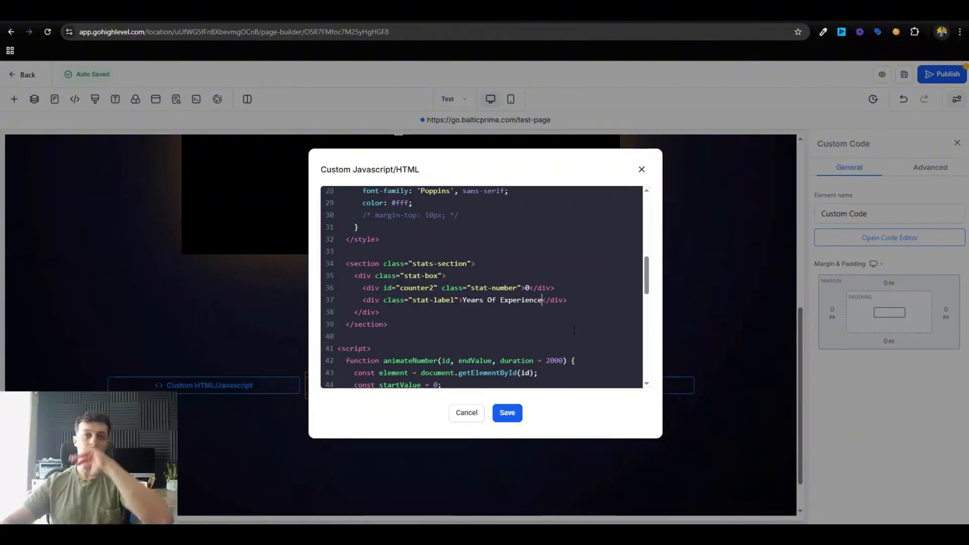
left_click_drag(643, 281, 637, 353)
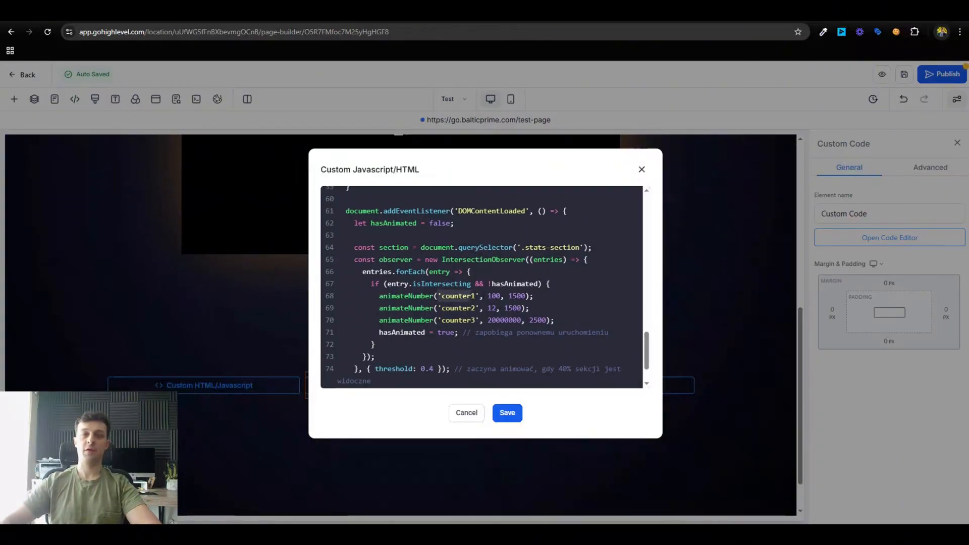
left_click(521, 319)
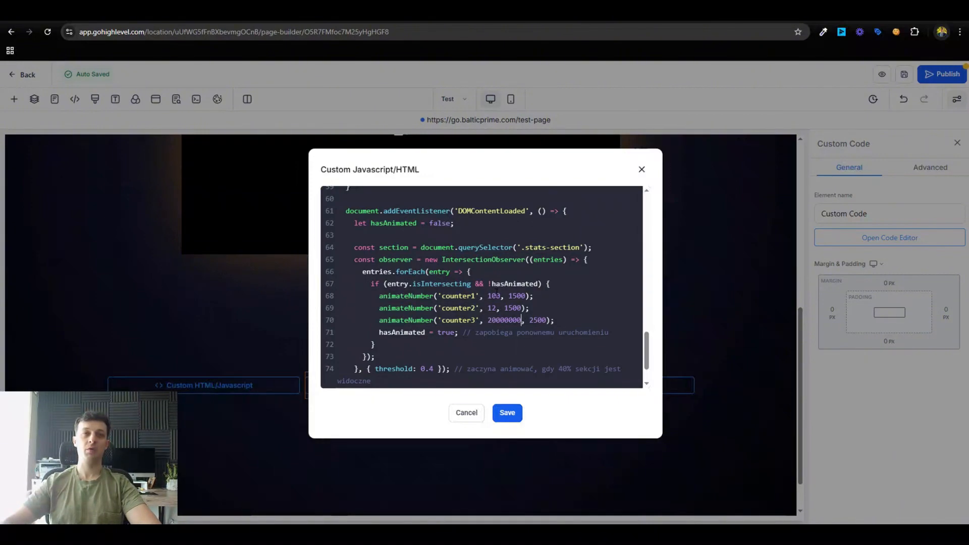
double_click(510, 297)
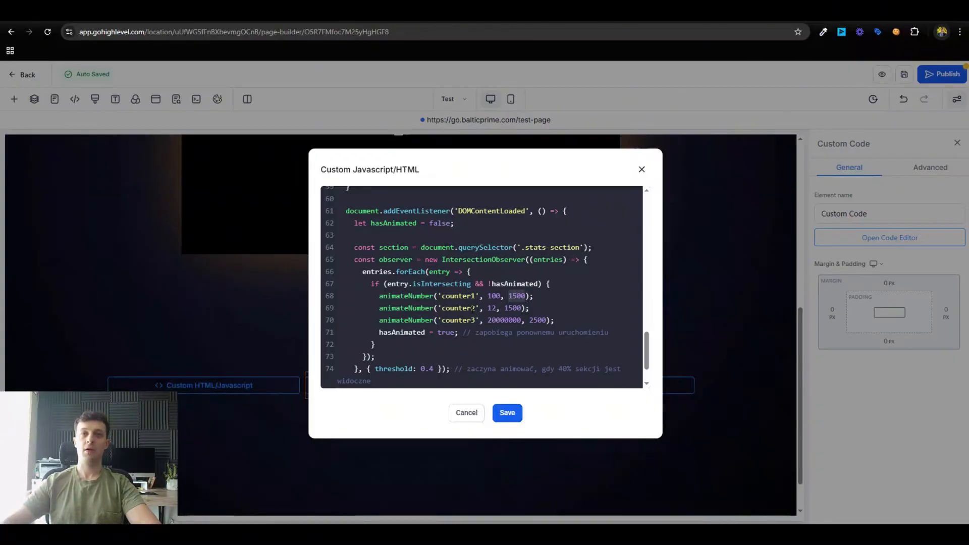
left_click(496, 307)
key("BackSpace")
type("0")
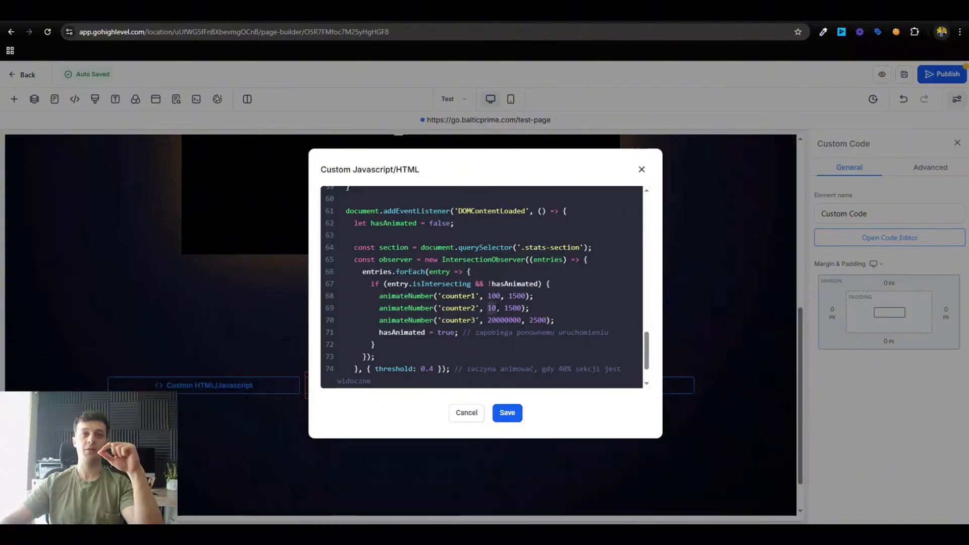
Set the counter2 animation duration to 2000 in the middle column's custom code and save the code
left_click(501, 320)
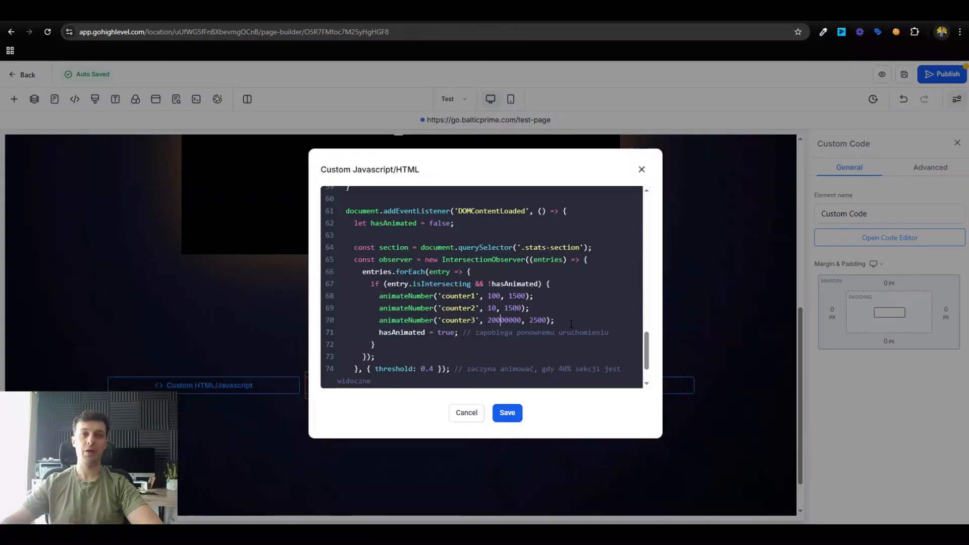
scroll(510, 258, "down", 2)
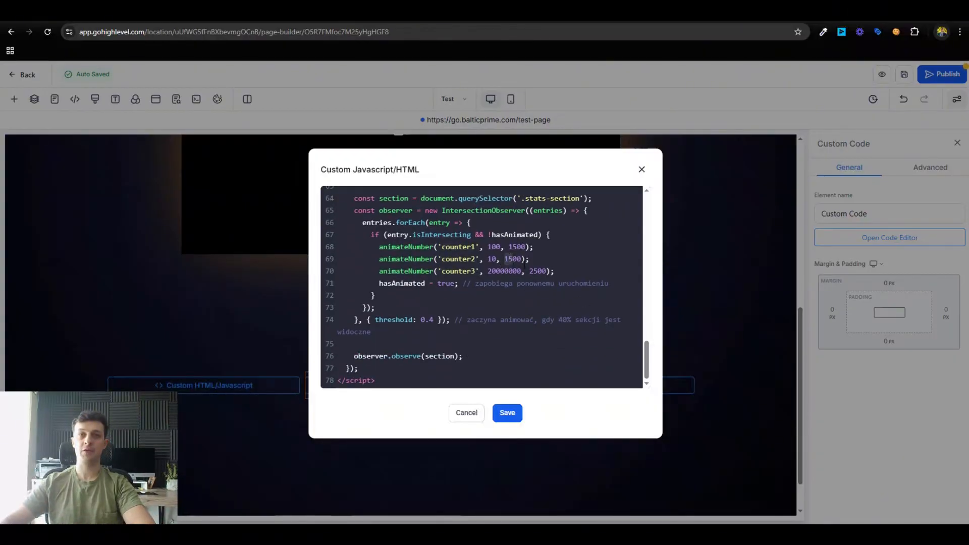
type("20")
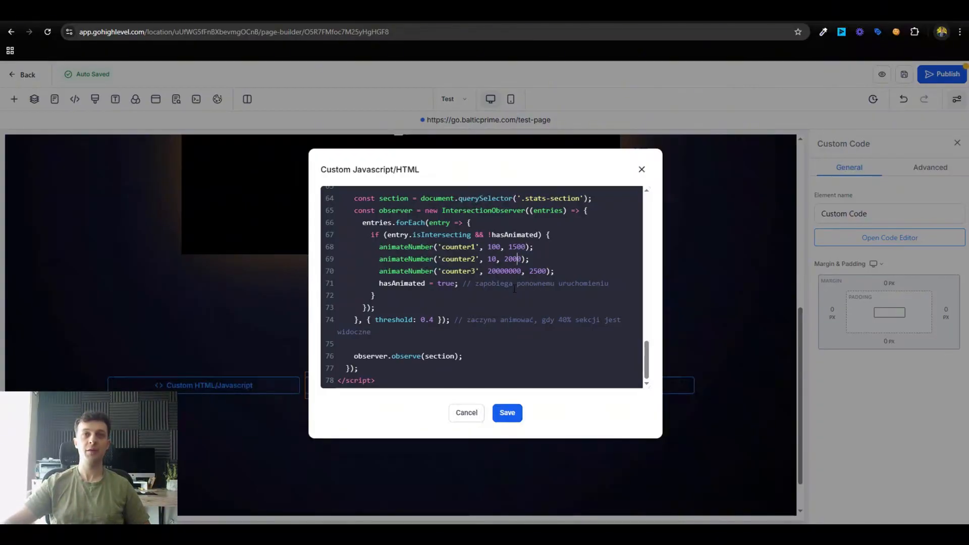
scroll(529, 322, "up", 1)
scroll(529, 323, "down", 1)
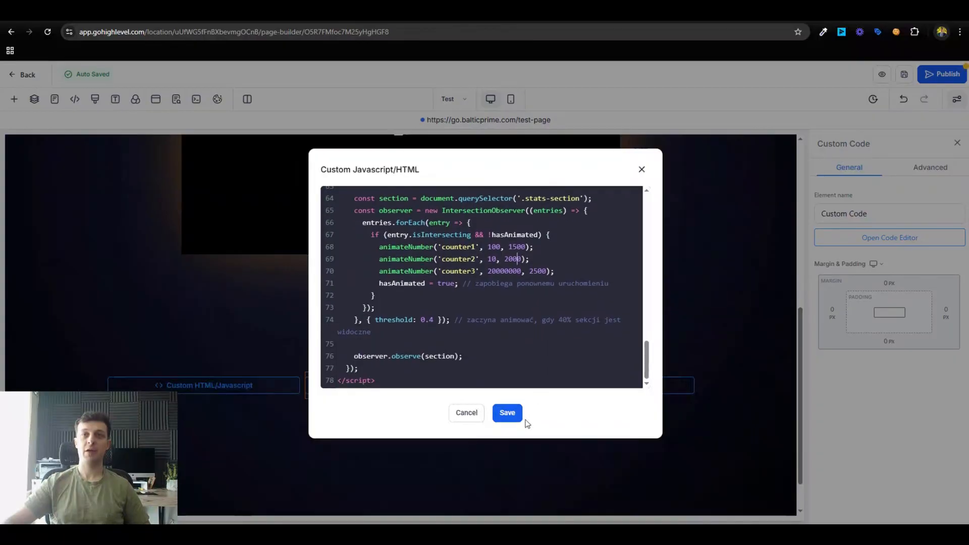
left_click(511, 416)
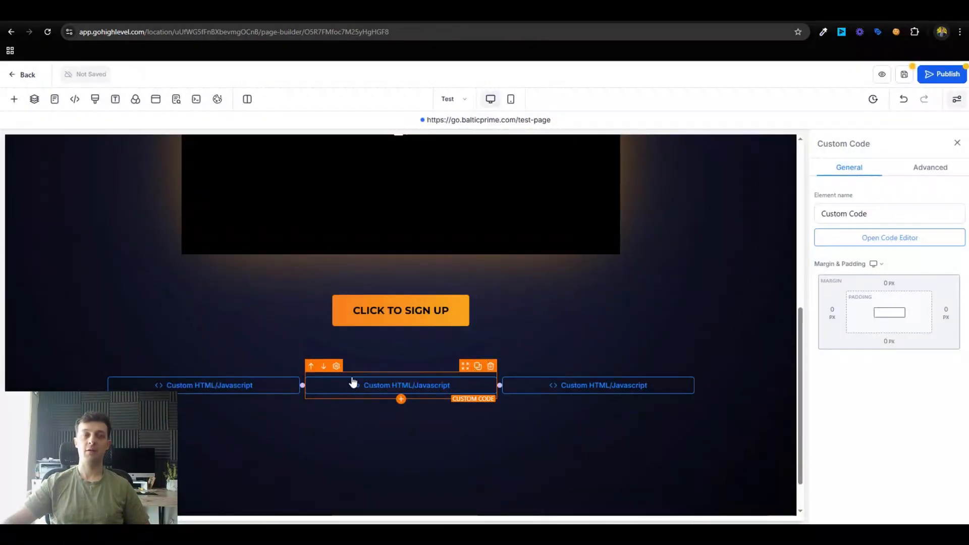
Replace the stat label text in the first column's custom code with "Clients Served" and save the code
left_click(227, 389)
left_click(892, 238)
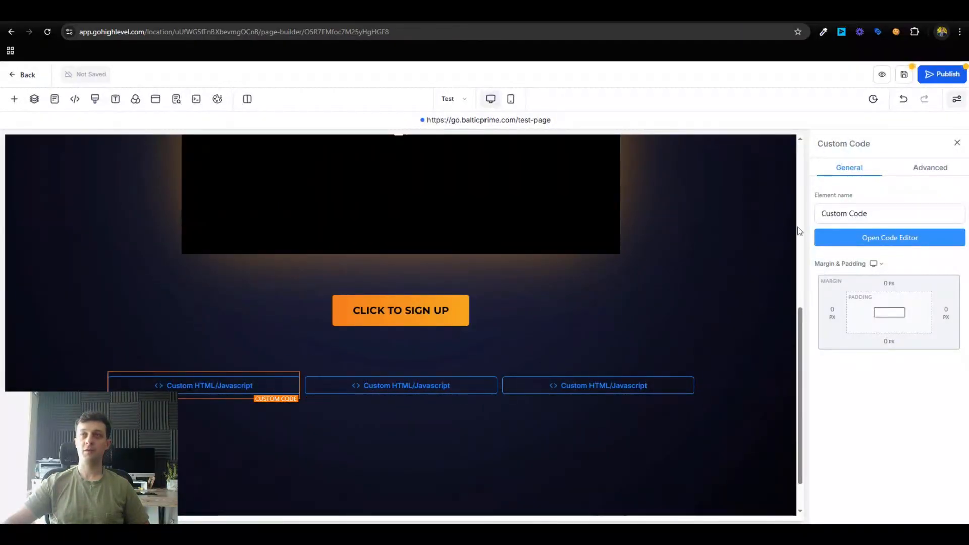
scroll(646, 245, "down", 6)
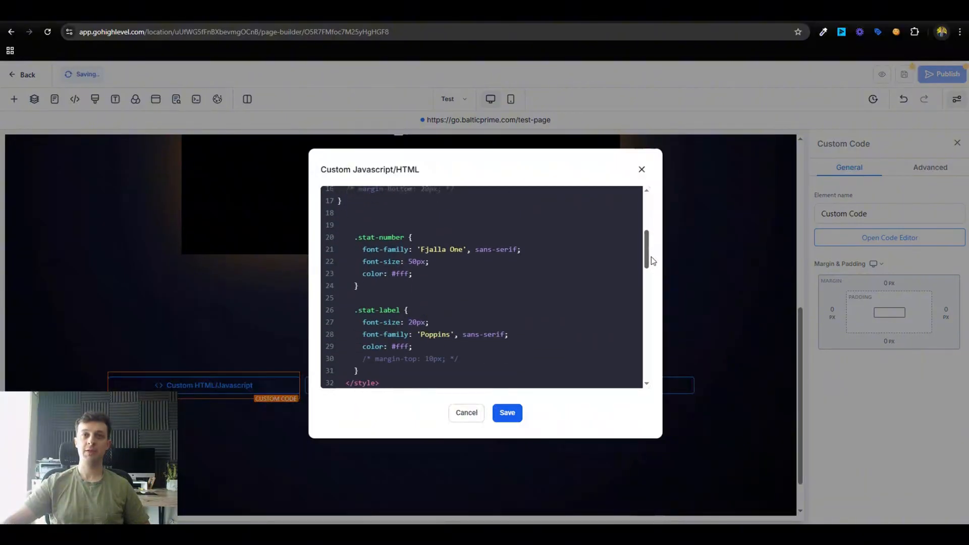
scroll(646, 287, "down", 1)
left_click_drag(462, 256, 589, 254)
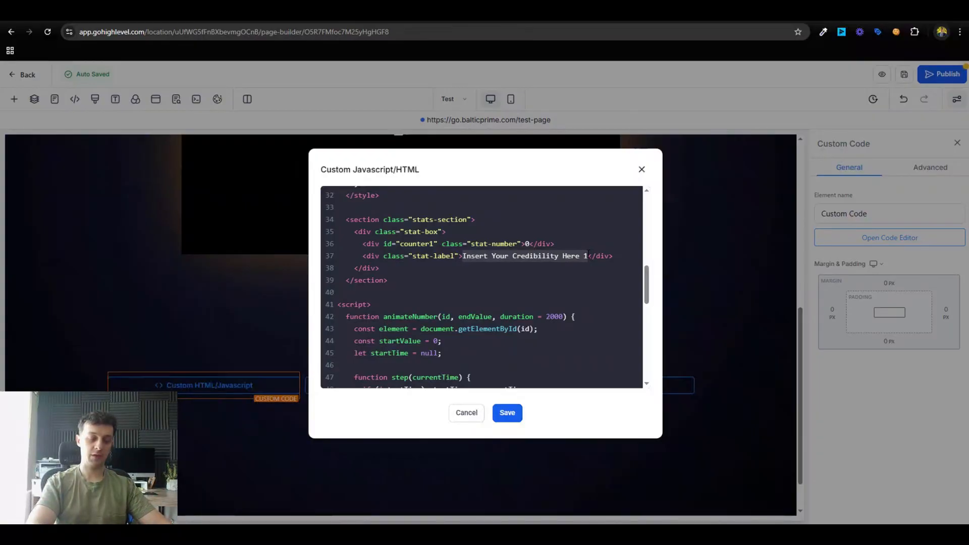
type("Clients Served ")
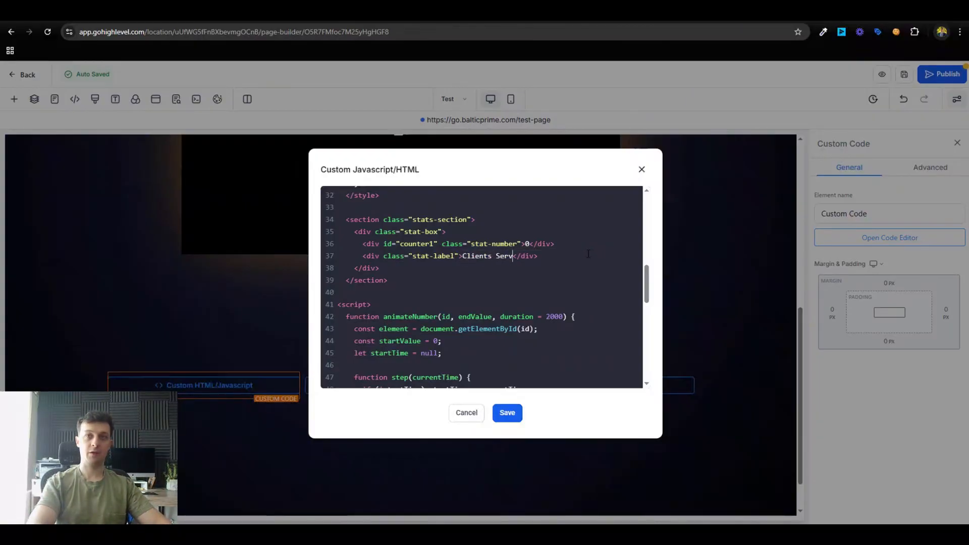
type("Wordlw")
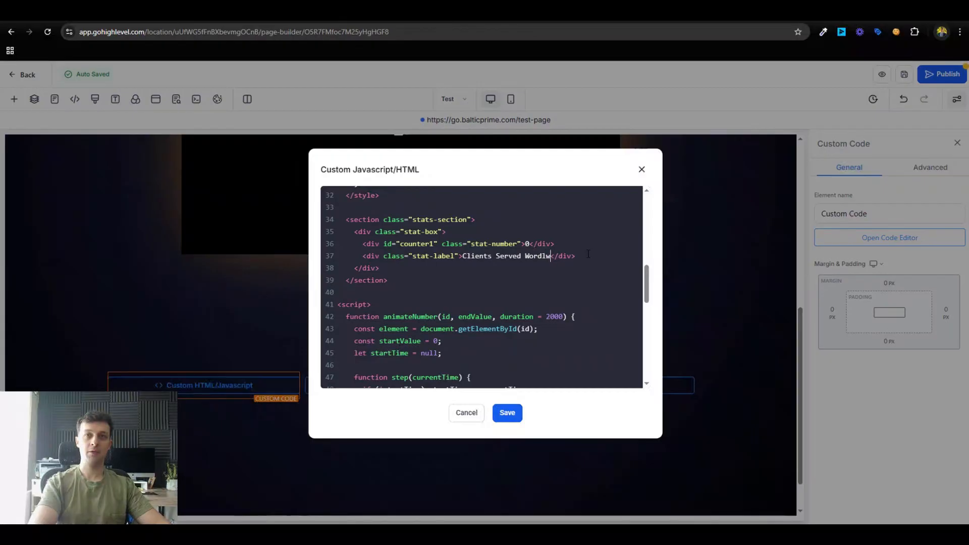
type("ide")
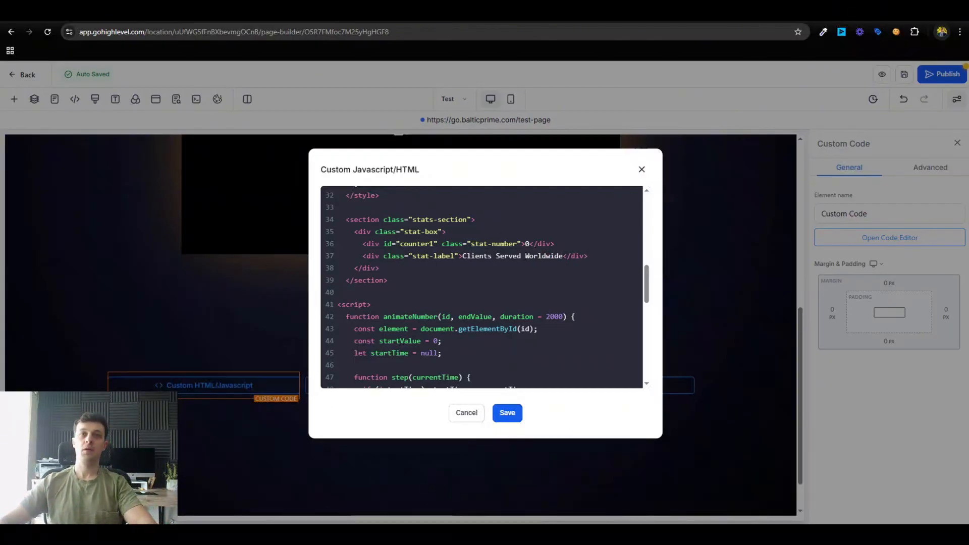
key("ctrl+BackSpace")
key("BackSpace")
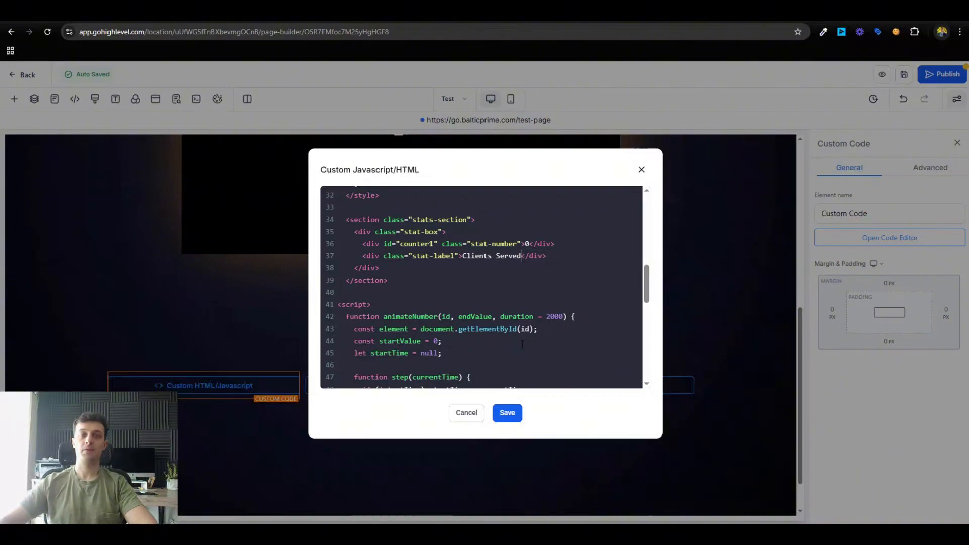
left_click(508, 413)
Examine the three animateNumber lines in the third column's custom code, and close the editor without editing
left_click(551, 391)
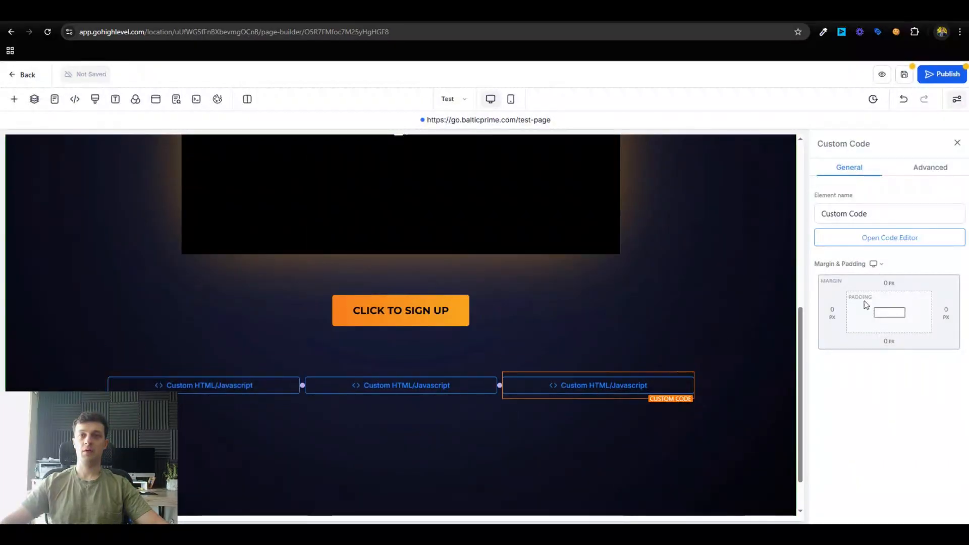
left_click(895, 245)
left_click_drag(645, 211, 645, 280)
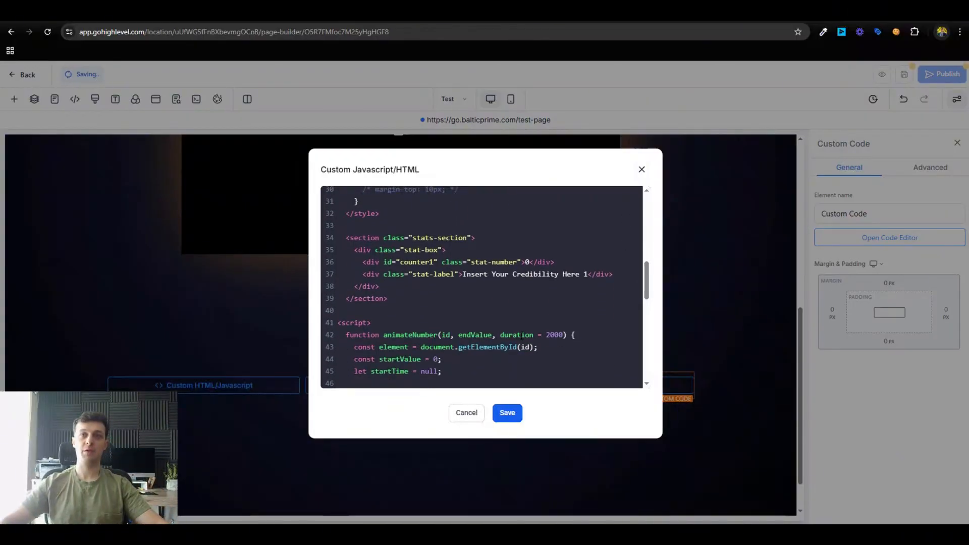
scroll(482, 286, "down", 8)
scroll(433, 313, "down", 2)
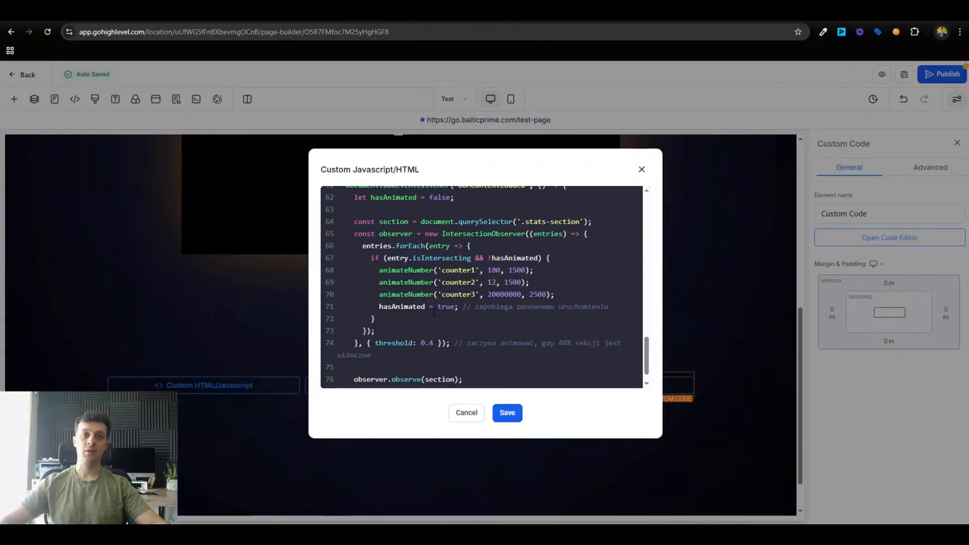
left_click_drag(380, 271, 555, 295)
left_click(538, 306)
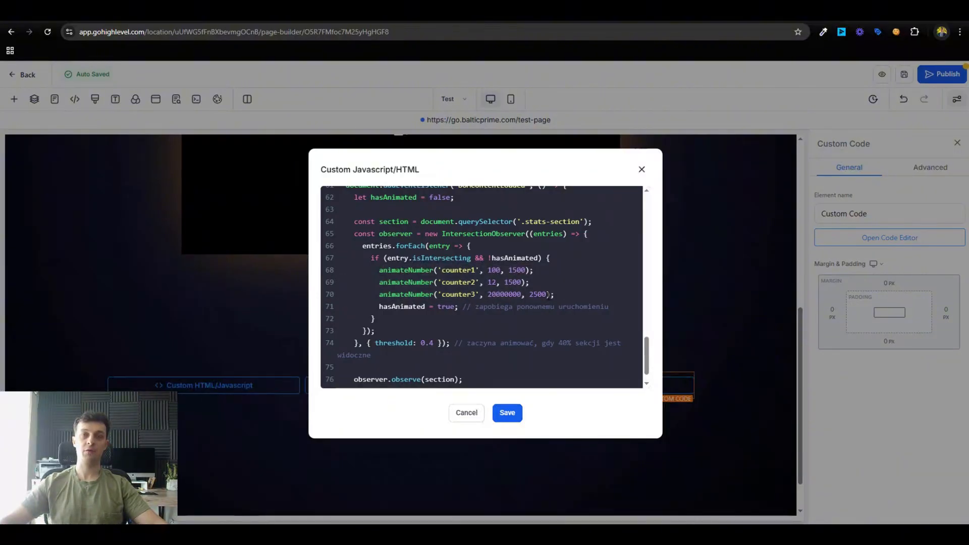
left_click(642, 169)
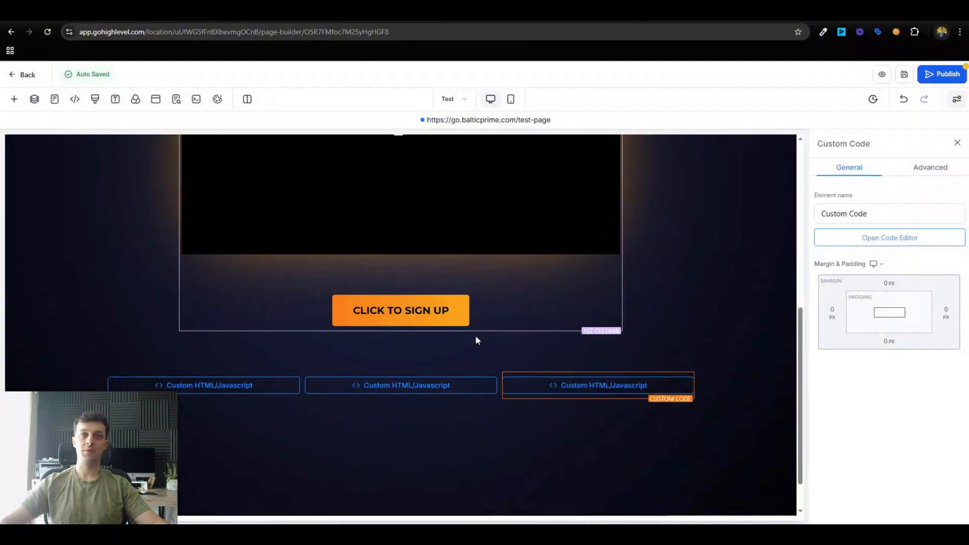
Copy the three animateNumber lines from the middle column's custom code and close the editor without saving
left_click(444, 381)
left_click(890, 237)
scroll(530, 270, "down", 10)
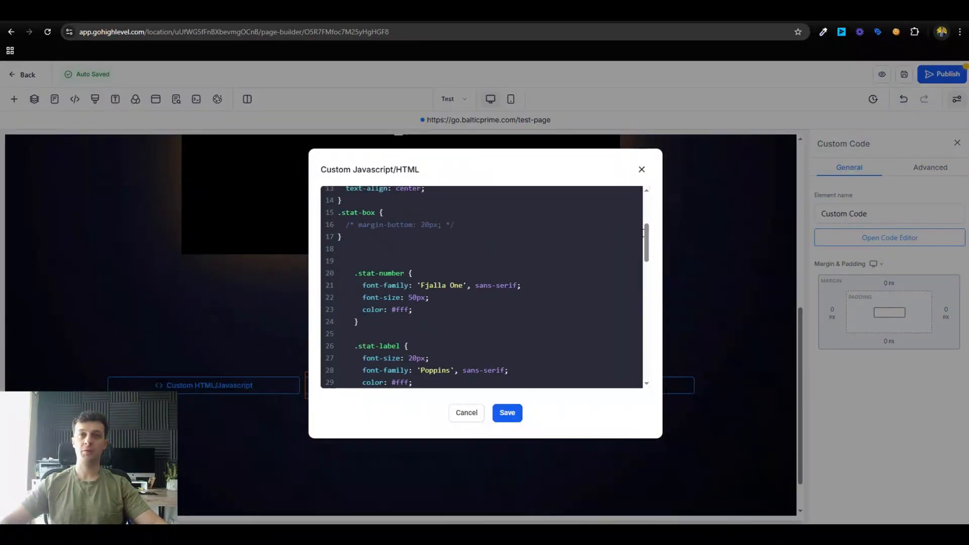
scroll(635, 308, "down", 6)
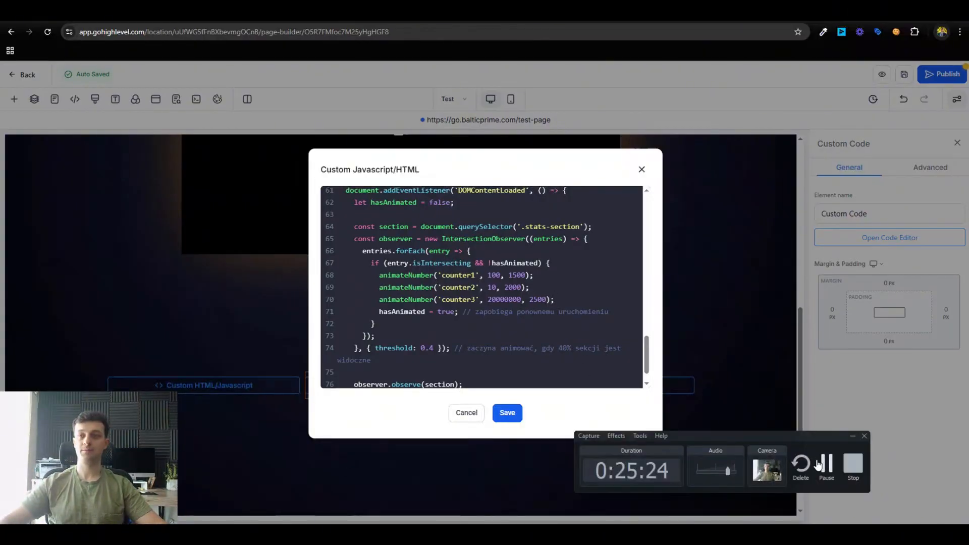
left_click(822, 465)
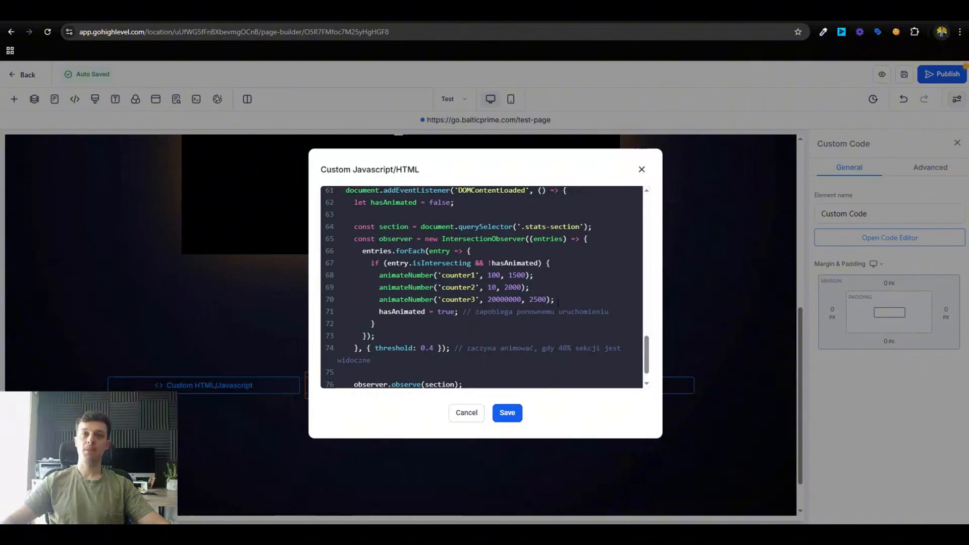
left_click_drag(555, 299, 332, 278)
key("ctrl+c")
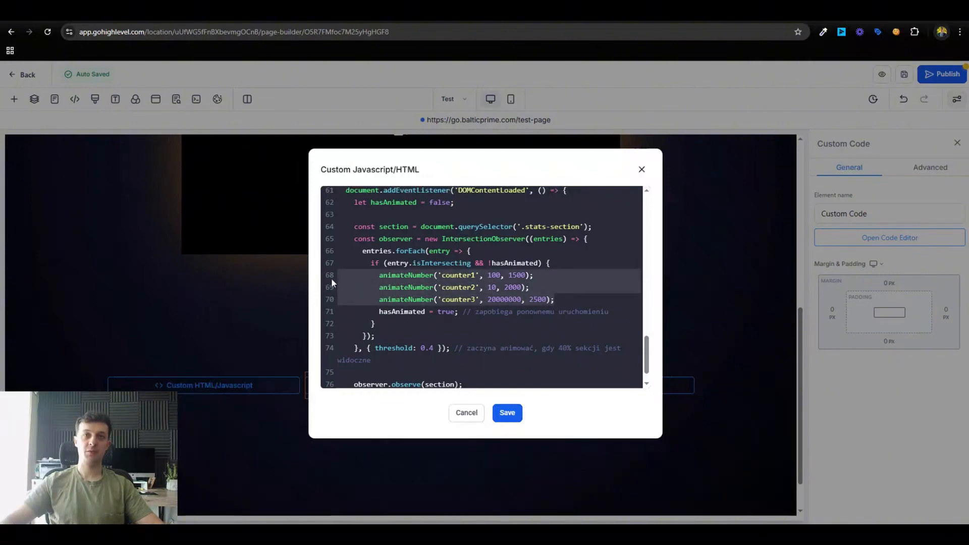
left_click(466, 413)
Replace the three animateNumber lines in the first column's custom code with the copied ones, check the counter div's id, and save
left_click(871, 237)
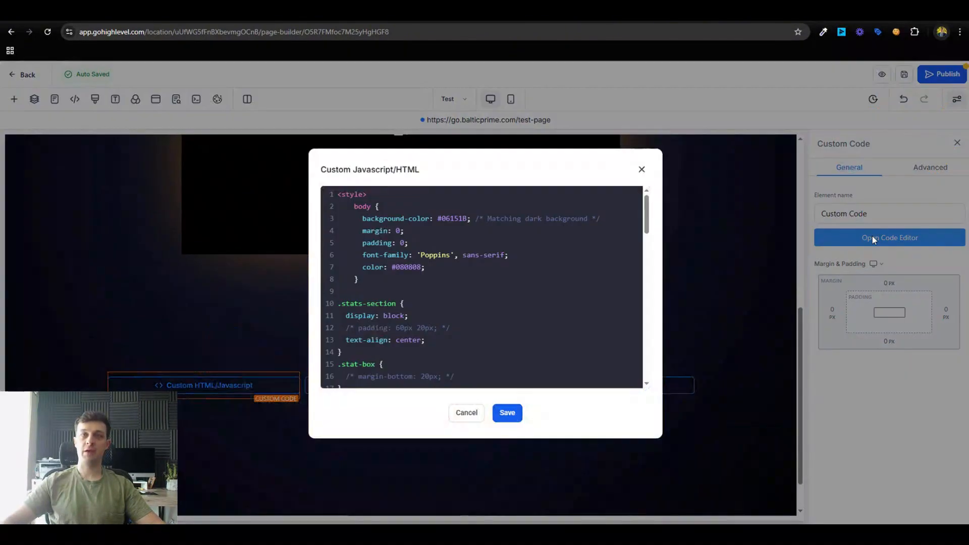
scroll(552, 287, "down", 10)
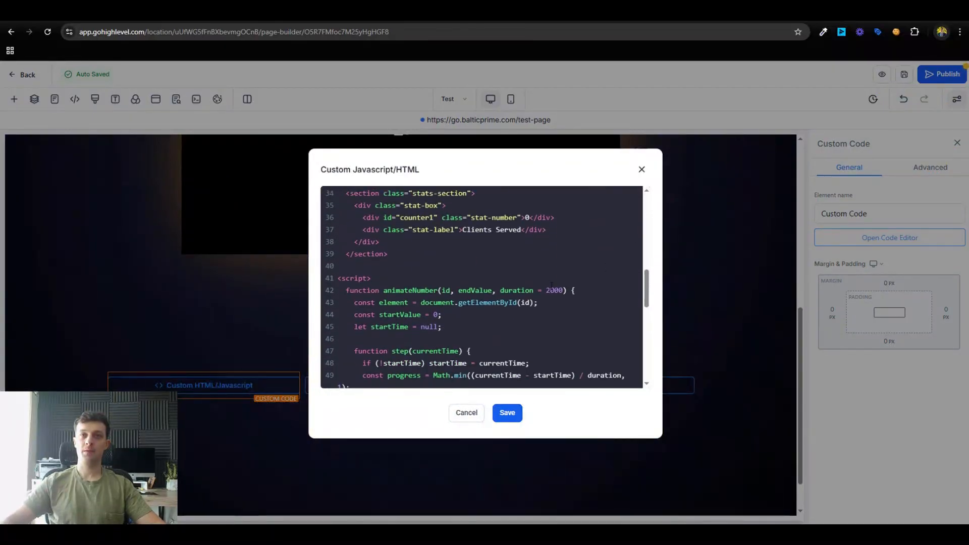
scroll(552, 286, "down", 10)
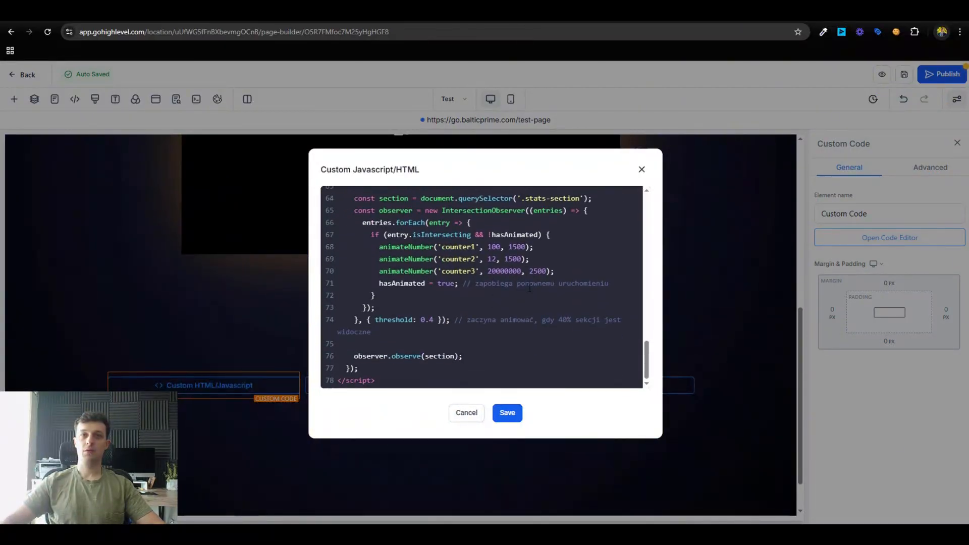
left_click_drag(567, 275, 318, 251)
key("ctrl+v")
scroll(493, 276, "up", 1)
scroll(494, 278, "up", 7)
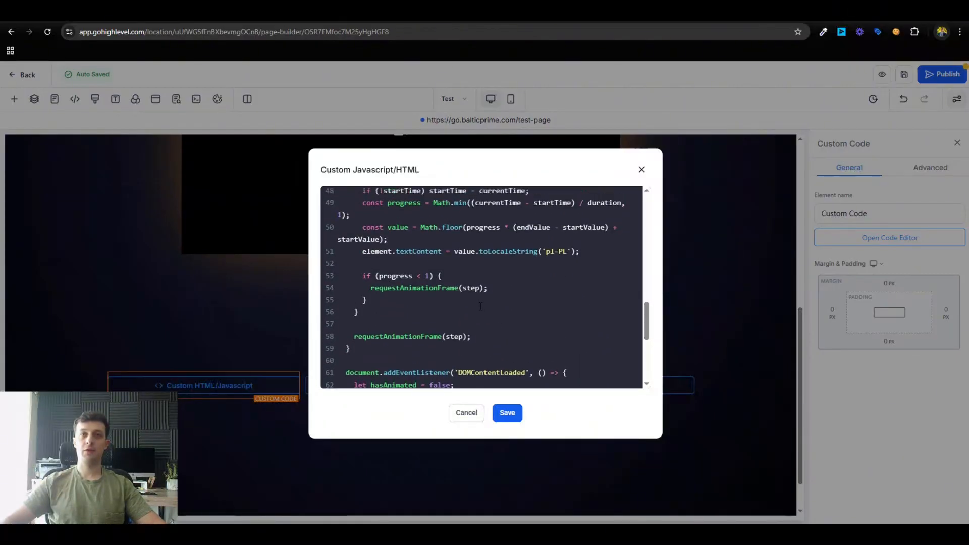
scroll(438, 338, "up", 3)
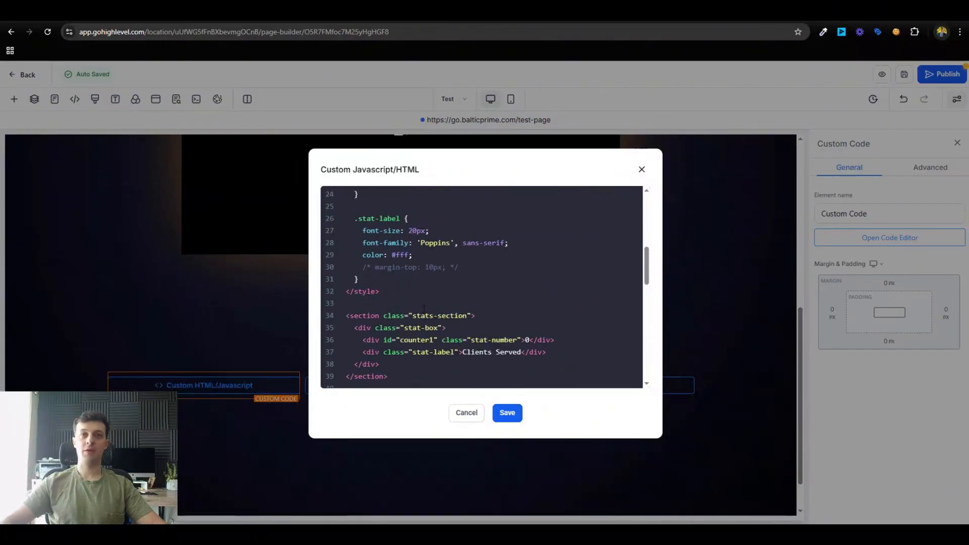
left_click_drag(397, 340, 436, 342)
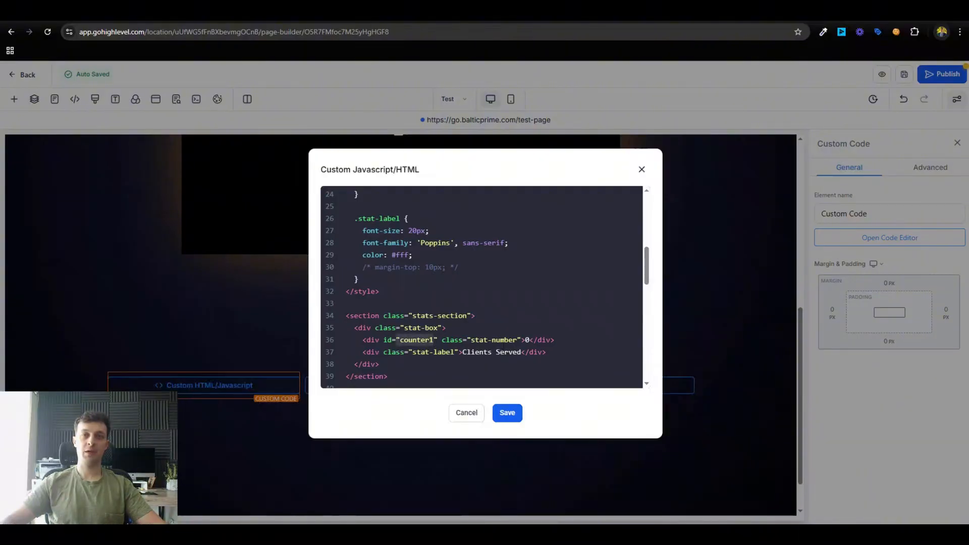
left_click(506, 412)
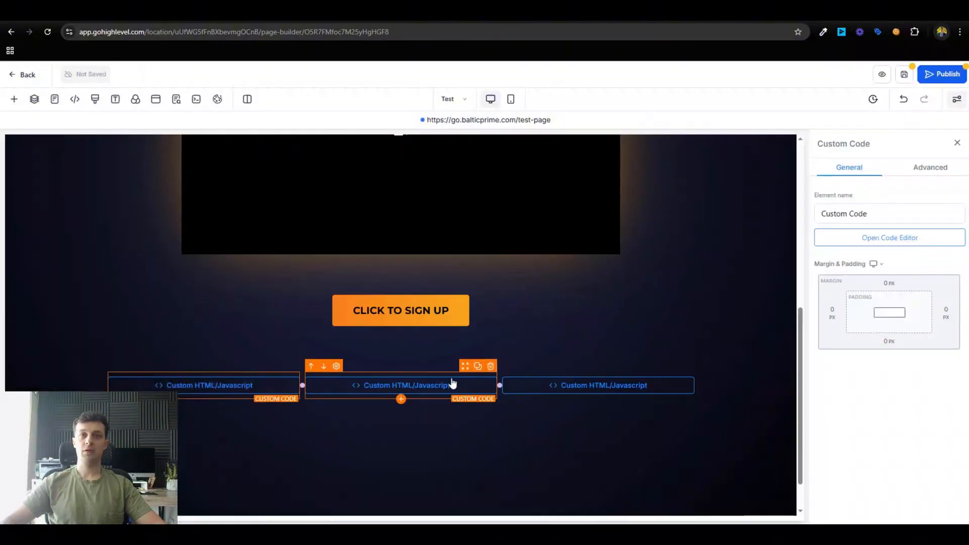
Check the counter id and stat label in the middle column's custom code, and close the editor with a save
left_click(883, 239)
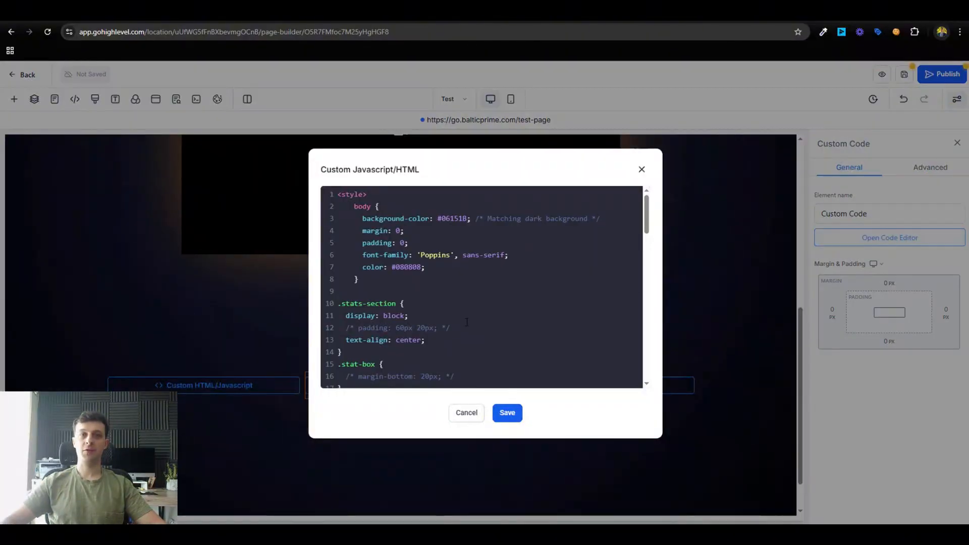
scroll(465, 313, "down", 3)
scroll(464, 314, "down", 5)
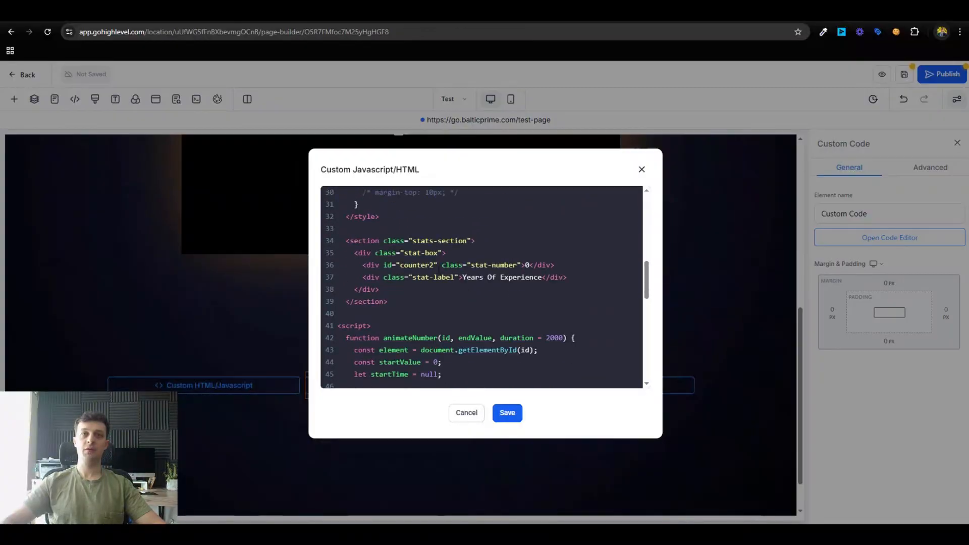
left_click(506, 411)
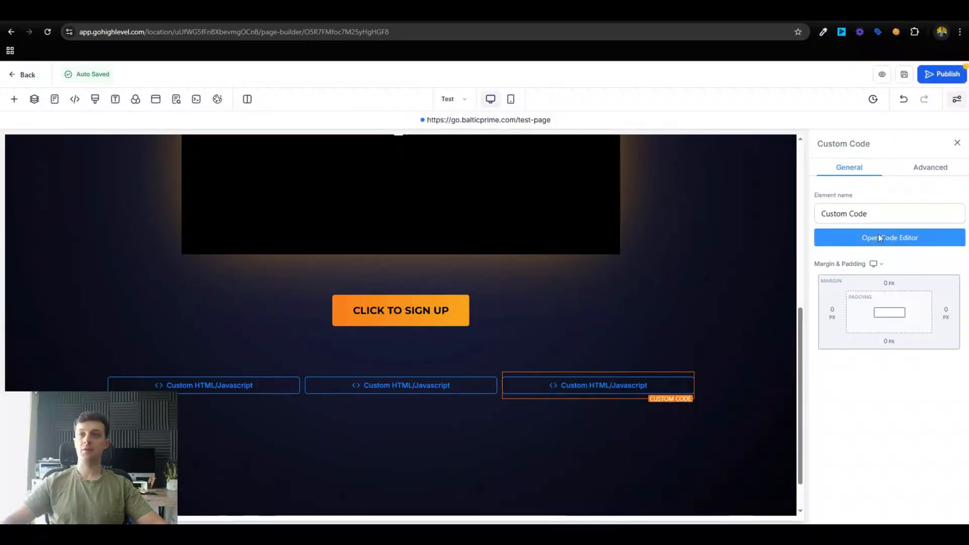
Change the counter div's id in the third column's custom code to "counter3"
left_click(858, 238)
scroll(439, 318, "down", 5)
scroll(439, 318, "down", 3)
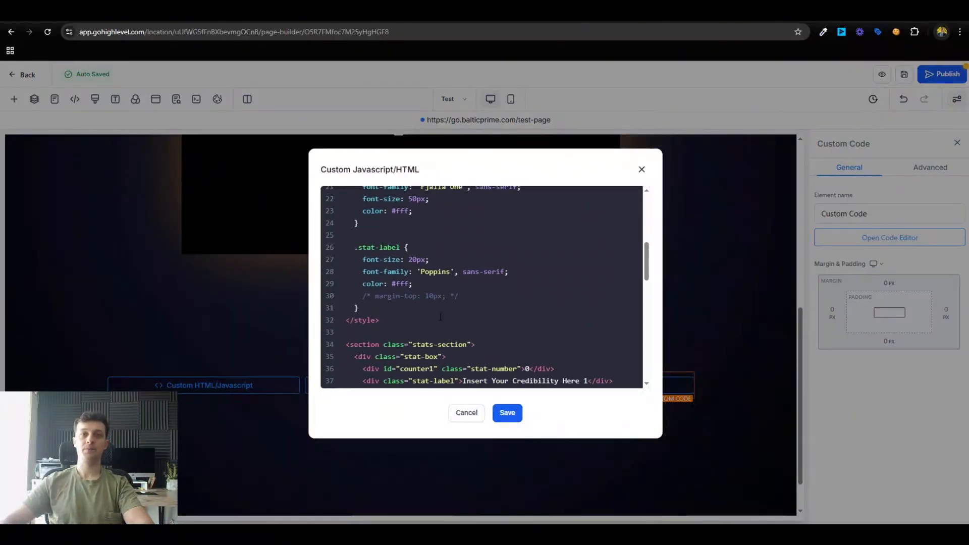
key("BackSpace")
type("3")
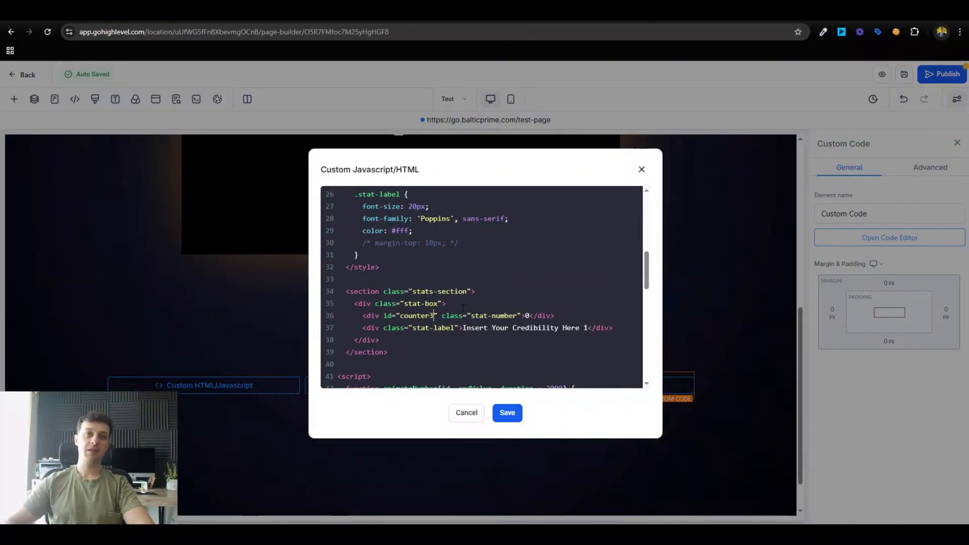
Replace the stat label text in the third column's custom code with "Revenue Generated For Clients"
scroll(464, 305, "down", 3)
scroll(481, 303, "down", 1)
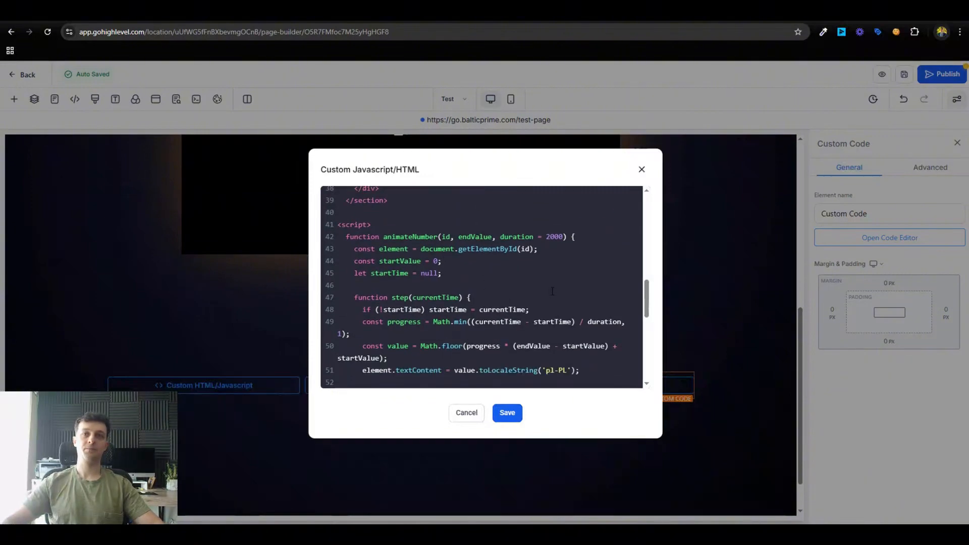
scroll(559, 296, "up", 2)
scroll(557, 301, "down", 2)
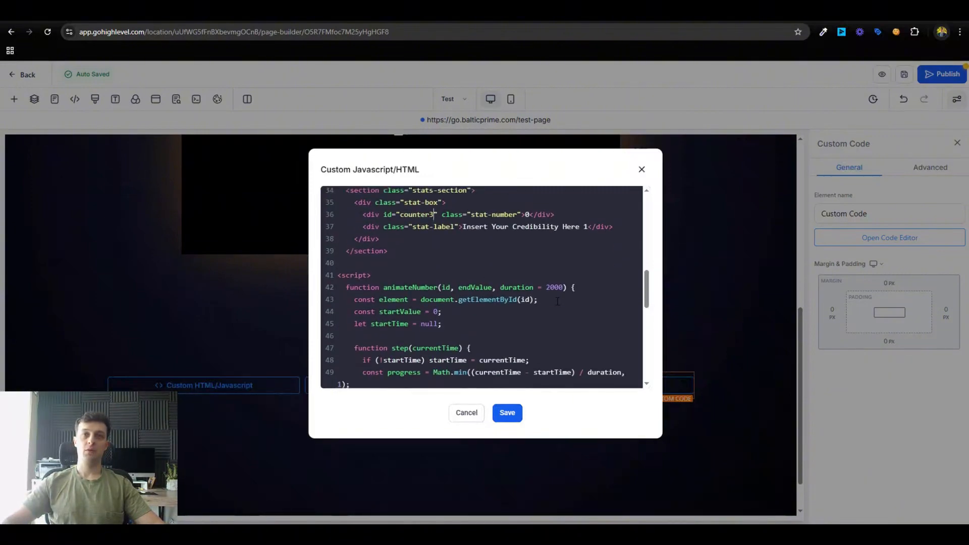
left_click_drag(463, 226, 586, 231)
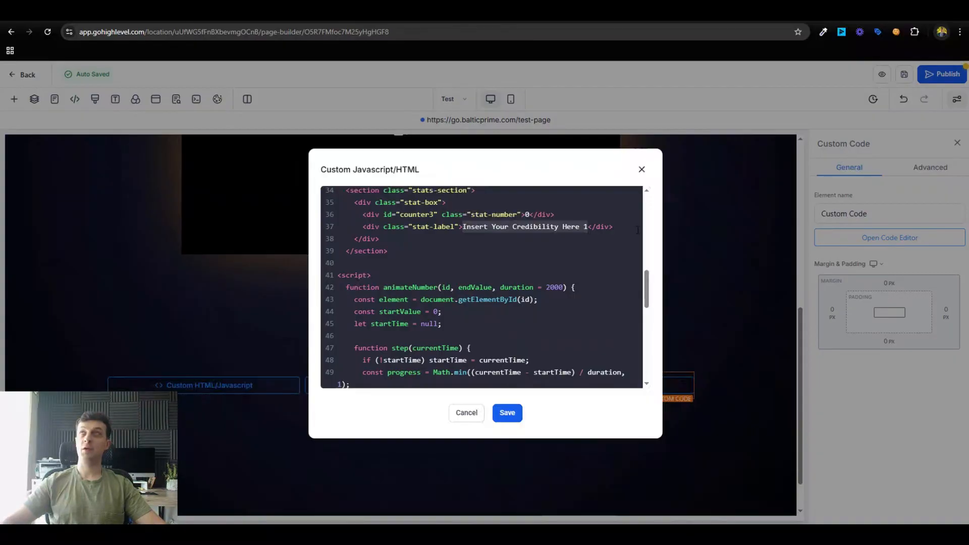
type("Revenue ")
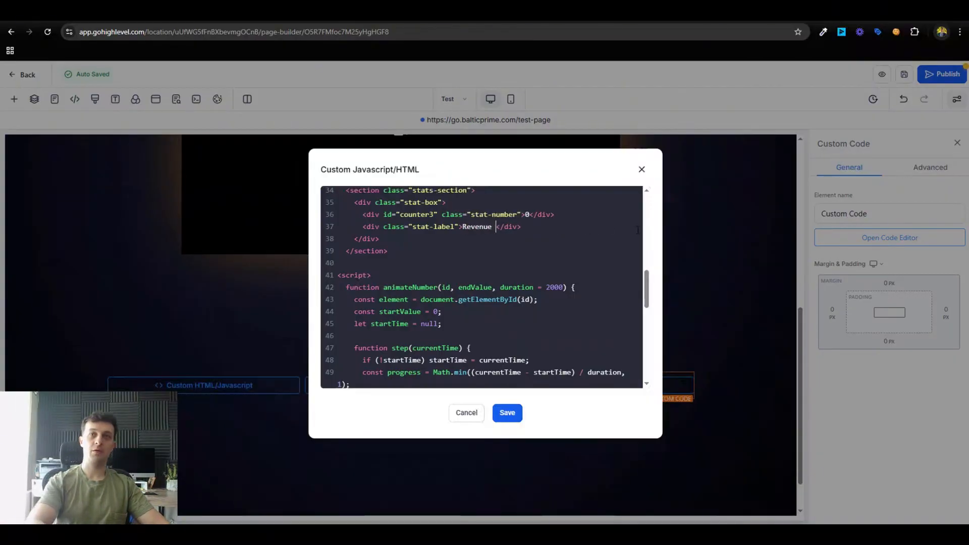
type("Generated For ")
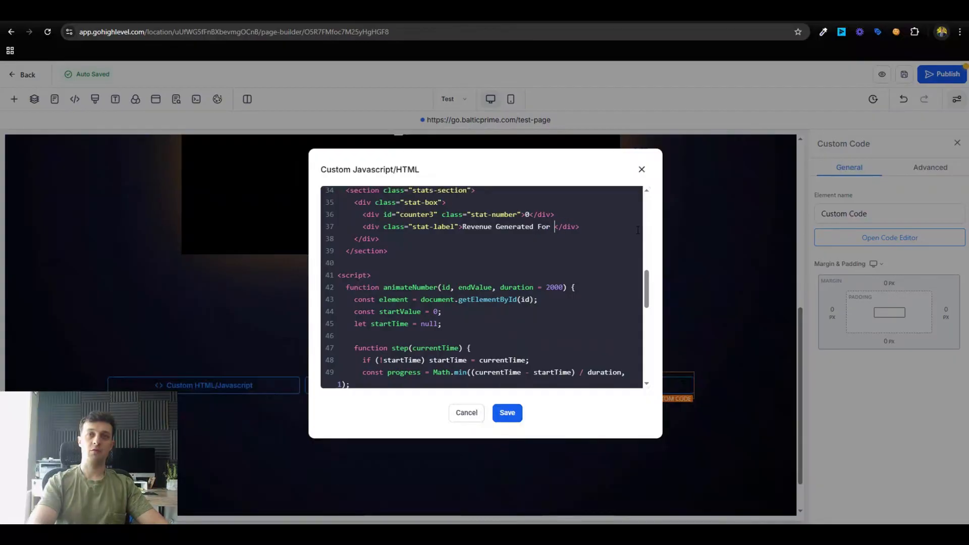
type("Clients")
Replace the three animateNumber lines in the third column's custom code with the copied ones and save the code
scroll(582, 266, "down", 2)
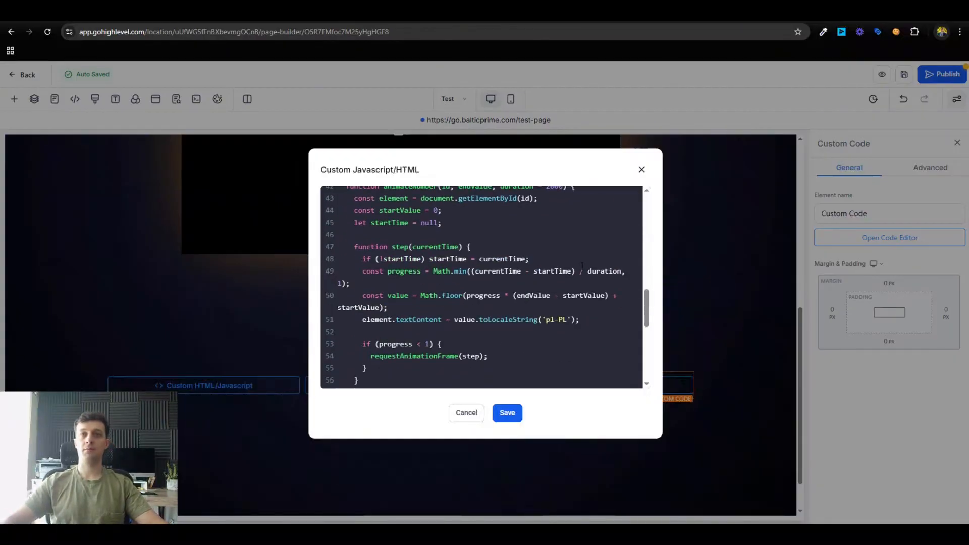
scroll(582, 266, "down", 5)
left_click_drag(556, 298, 334, 271)
key("ctrl+v")
scroll(517, 324, "down", 1)
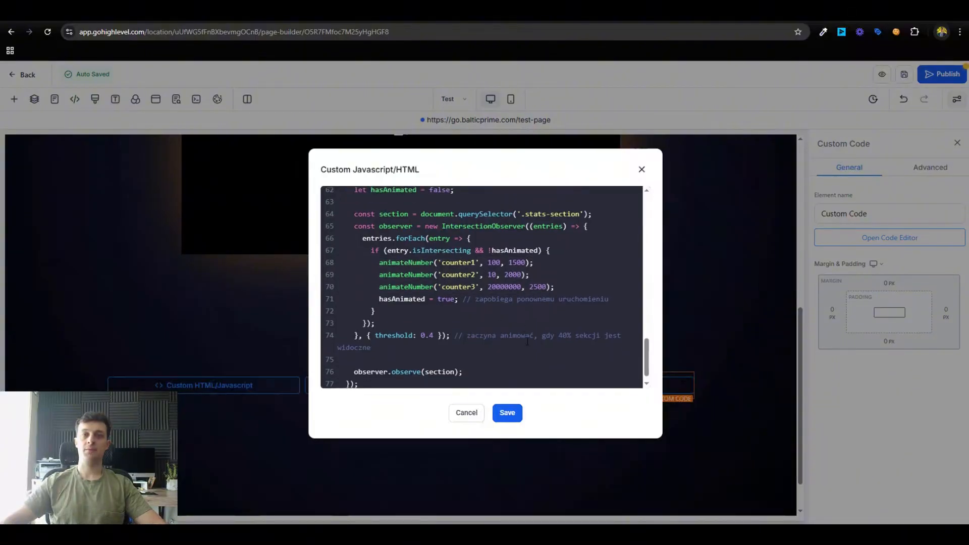
left_click(508, 414)
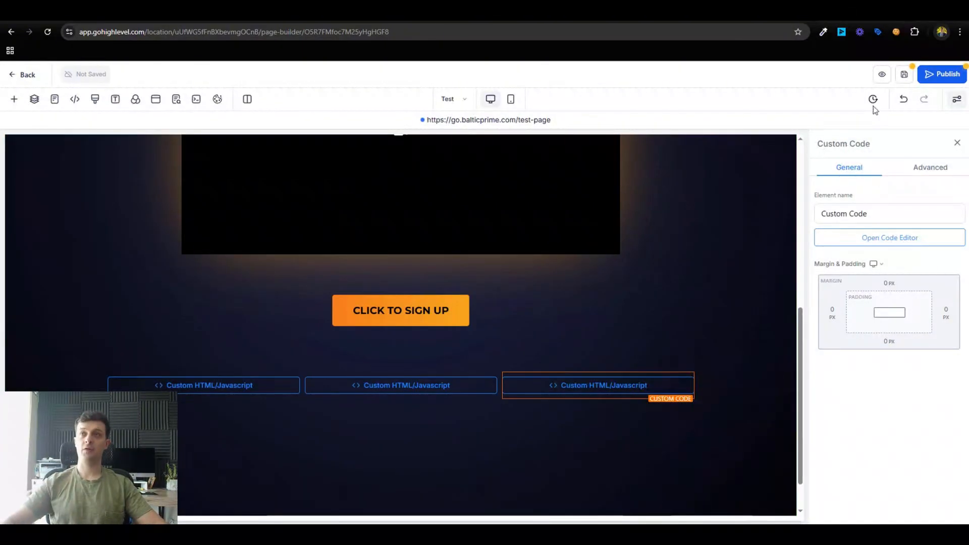
Preview the page, examine the three credibility counters below the sign-up button, and reload the preview
left_click(884, 73)
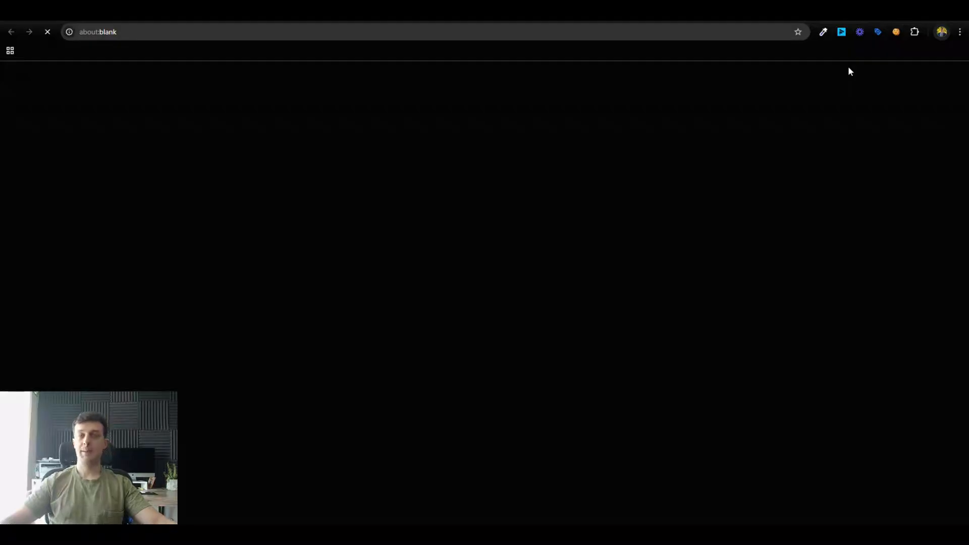
scroll(825, 272, "down", 6)
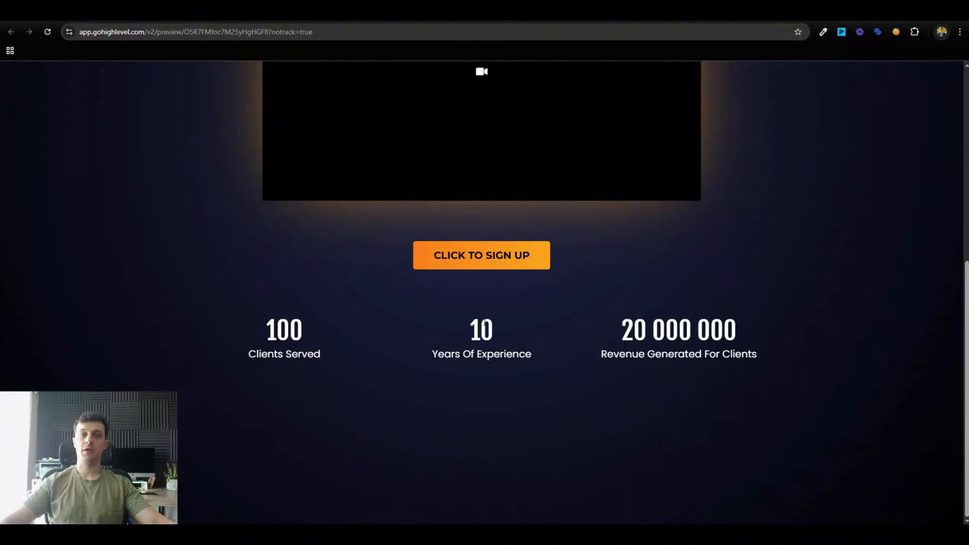
double_click(484, 333)
left_click(525, 352)
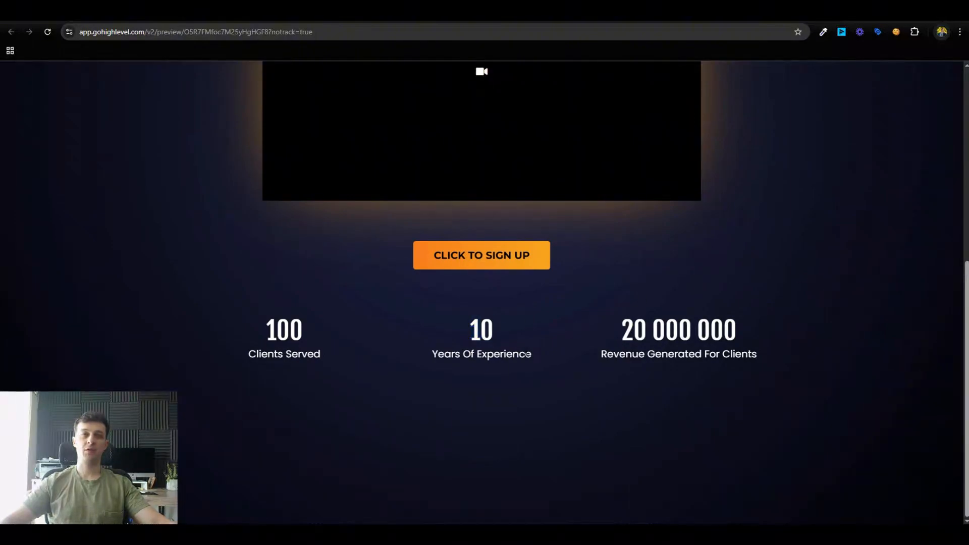
left_click(49, 34)
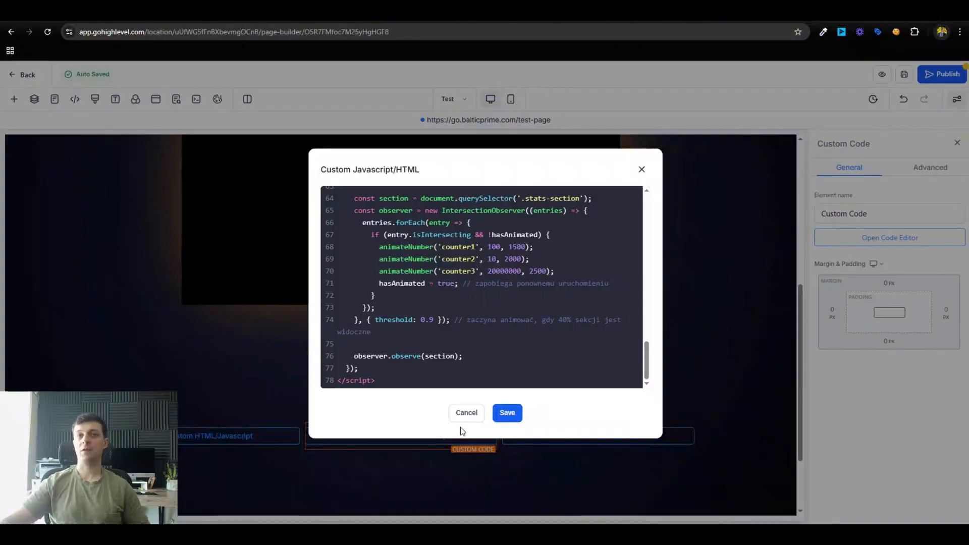
Close the middle column's code editor without saving and review the previewed page's headline, video, button and counters
left_click(466, 414)
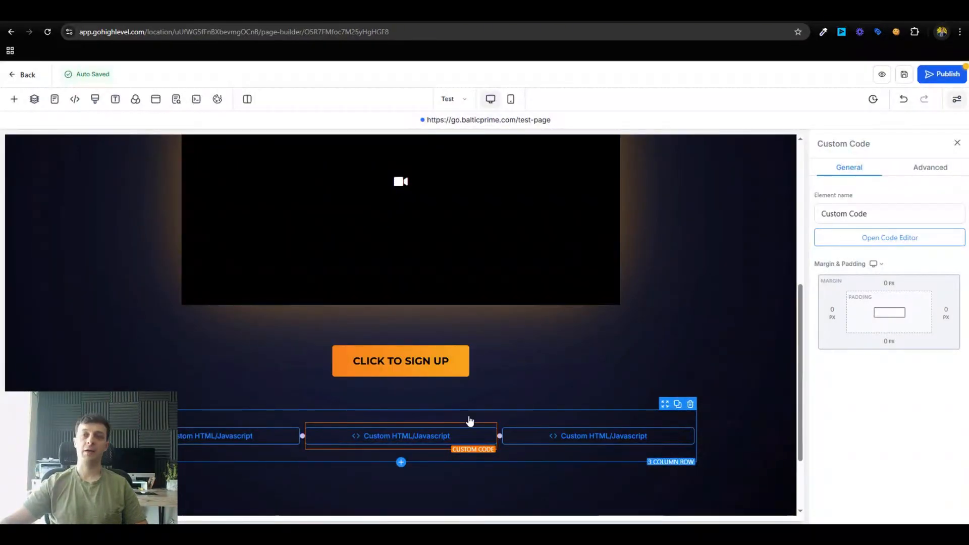
scroll(374, 362, "up", 3)
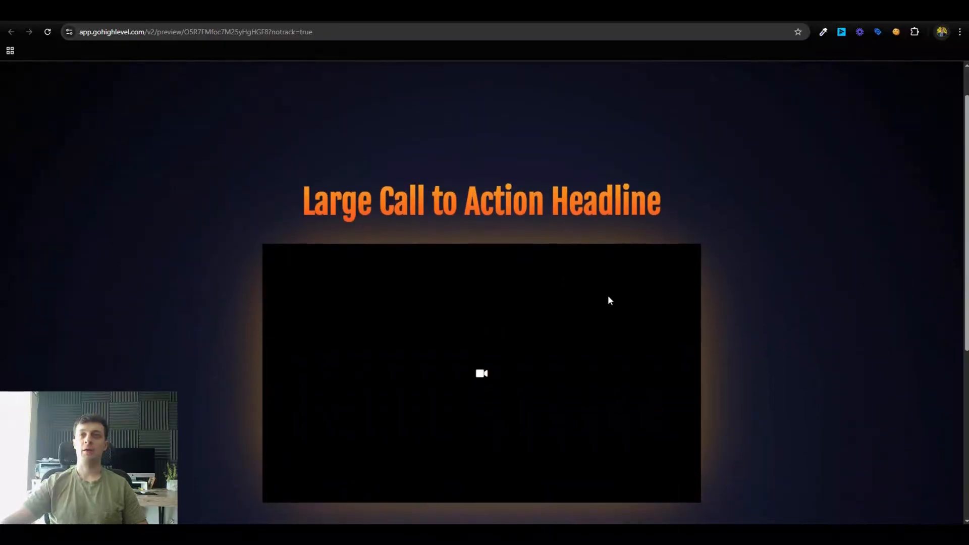
scroll(609, 299, "down", 5)
scroll(608, 299, "up", 2)
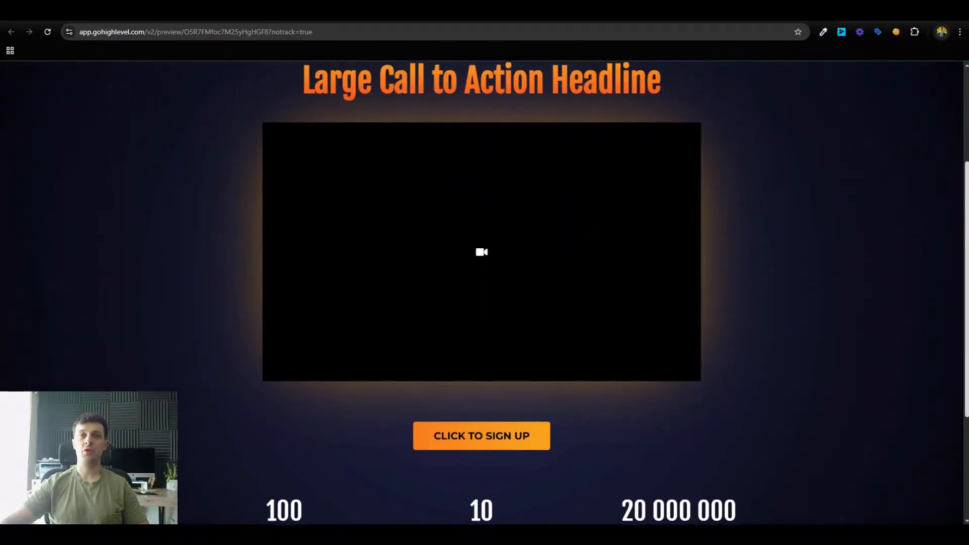
scroll(880, 156, "up", 3)
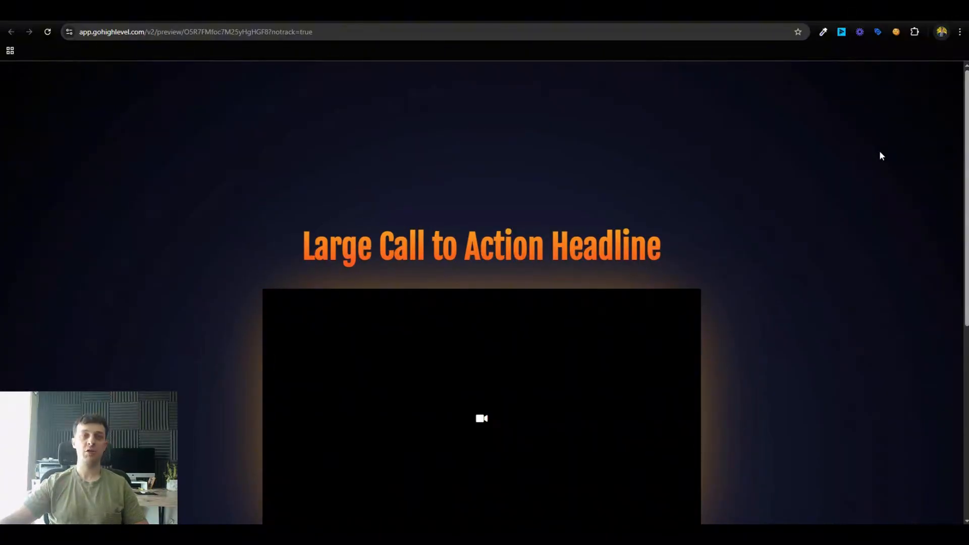
scroll(854, 212, "down", 3)
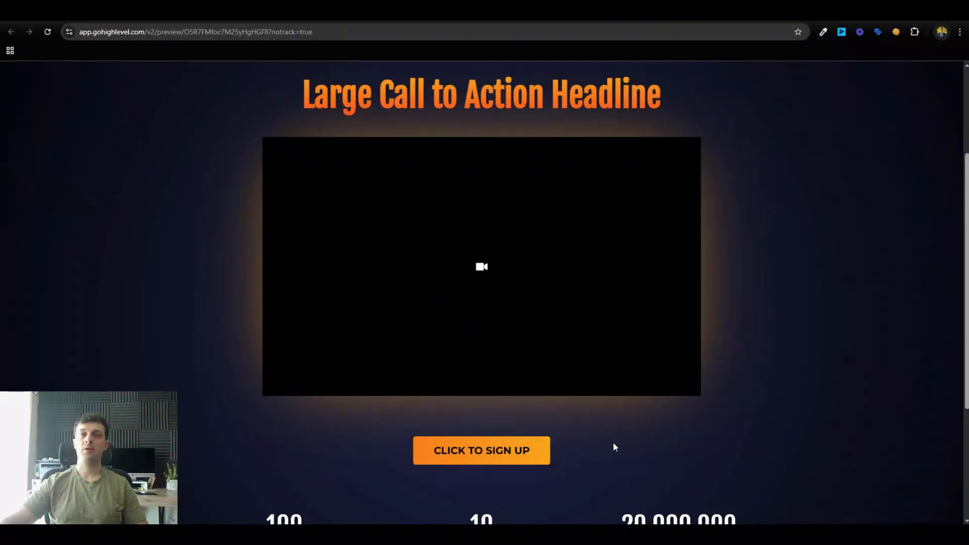
scroll(600, 434, "up", 1)
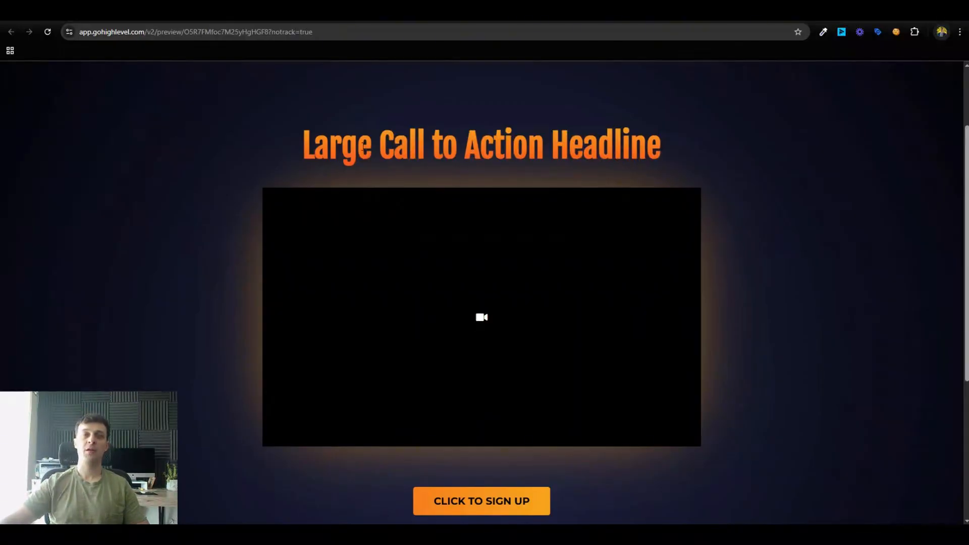
left_click_drag(341, 147, 622, 142)
left_click(633, 141)
Replace the headline text with "See How We Fill Sales Calendars With 100+ Qualified Appointments Every Month Using Proven 'AI Agents Infrastructure'"
left_click(333, 11)
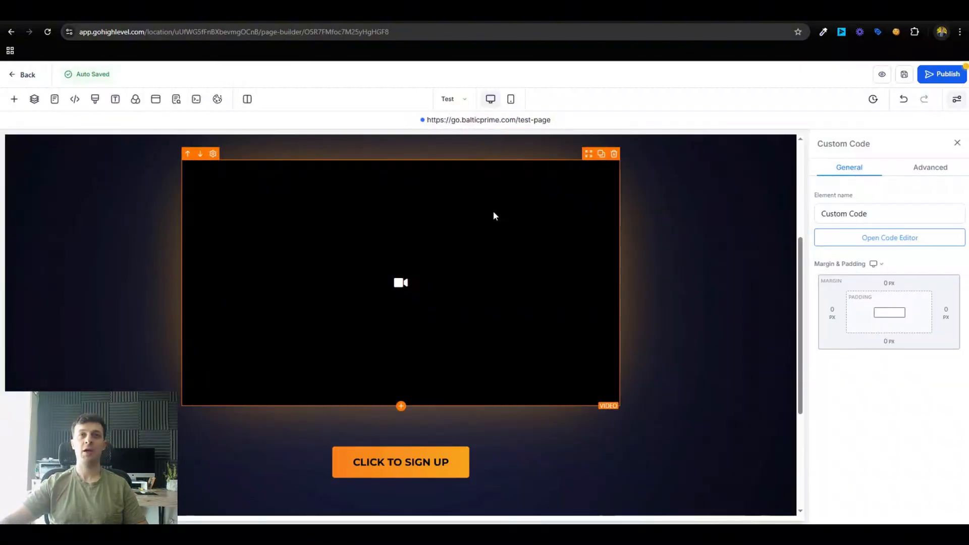
scroll(445, 278, "up", 4)
left_click(427, 309)
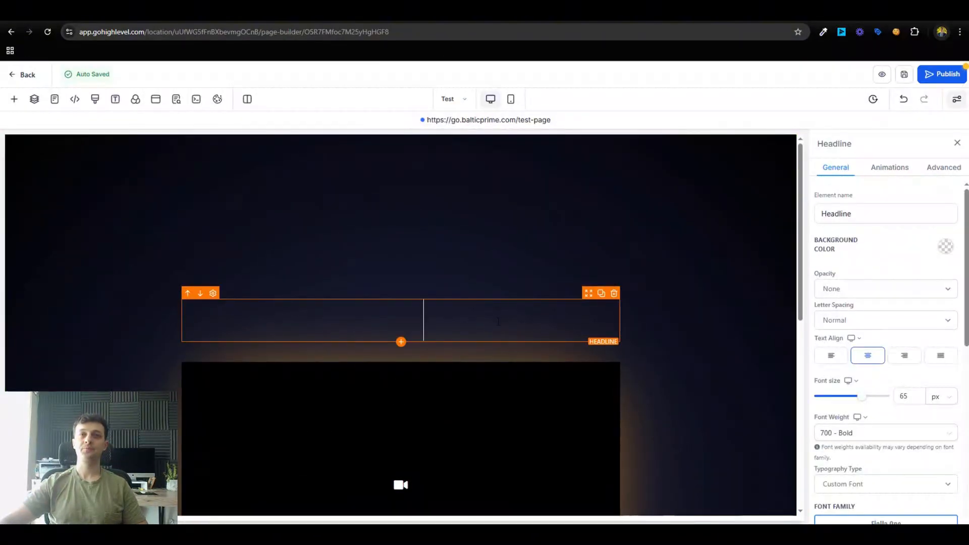
triple_click(589, 319)
key("BackSpace")
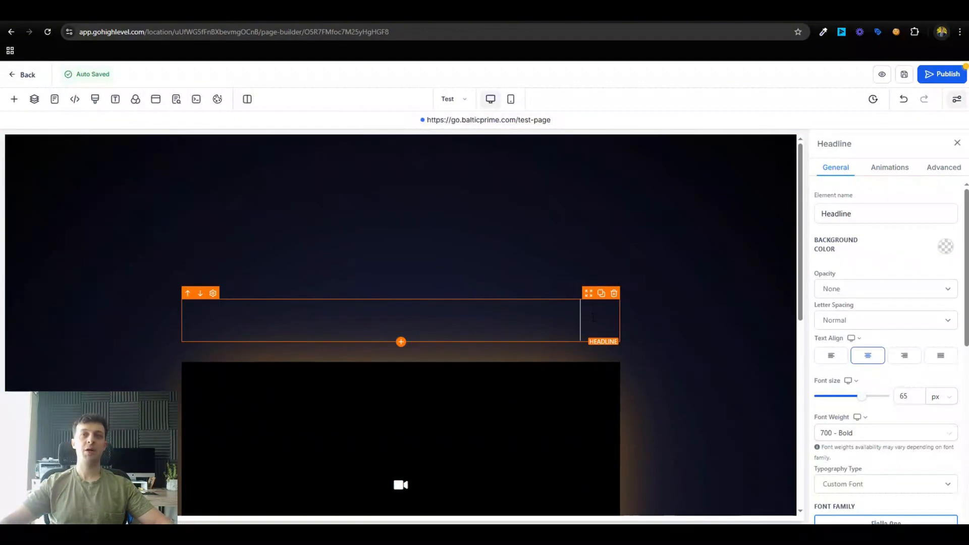
key("Return")
key("Return")
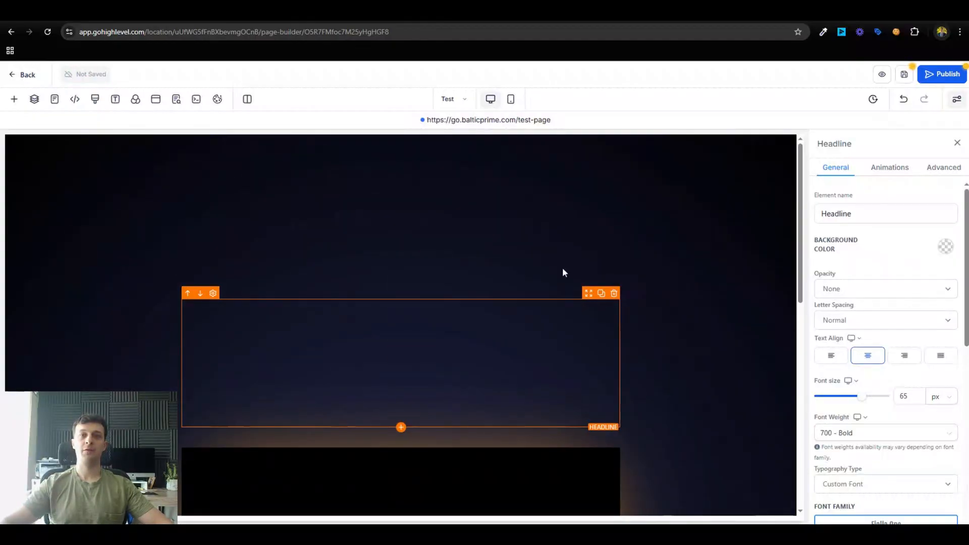
Preview the page and examine the gradient headline, highlighting the phrase "100+ Qualified Appointments Every Month"
left_click(880, 74)
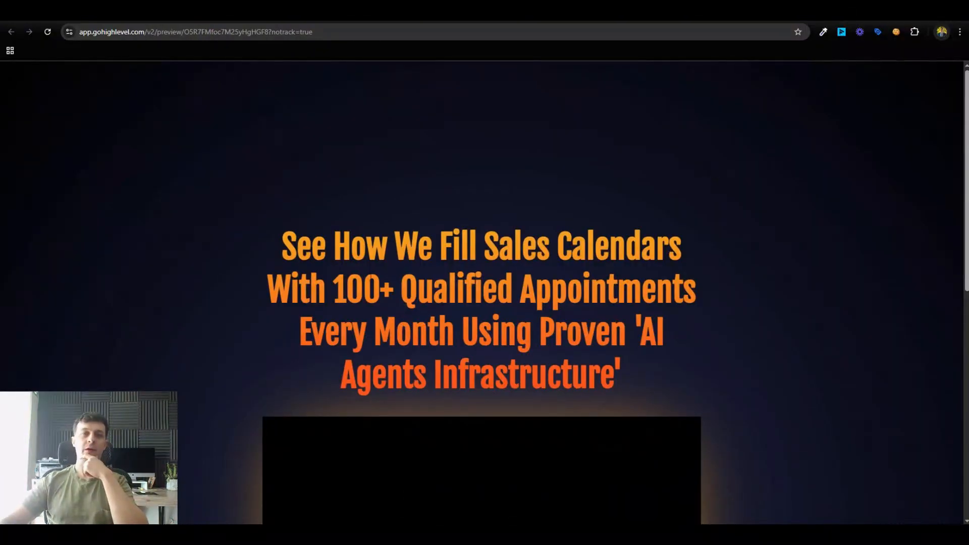
scroll(482, 293, "down", 1)
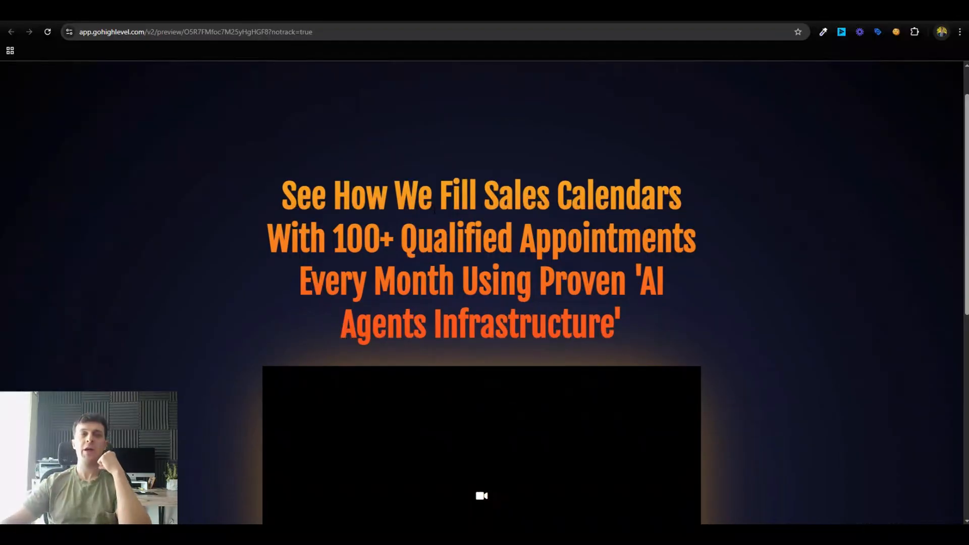
left_click_drag(296, 186, 659, 243)
left_click(659, 243)
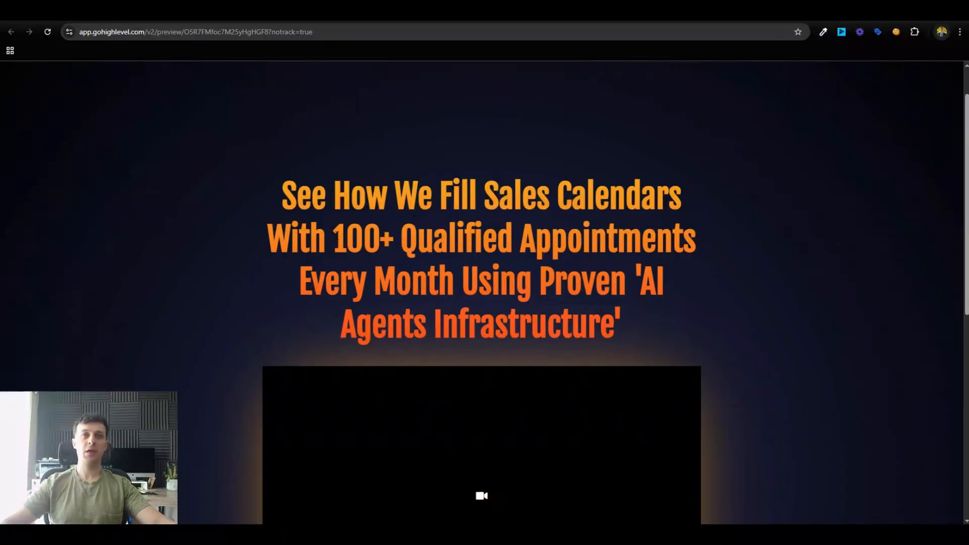
left_click_drag(333, 238, 452, 280)
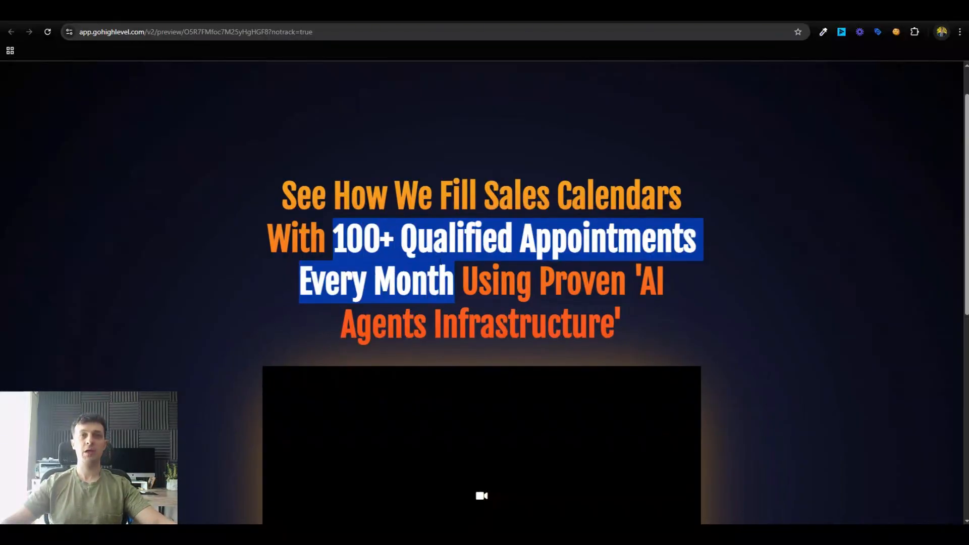
left_click(409, 268)
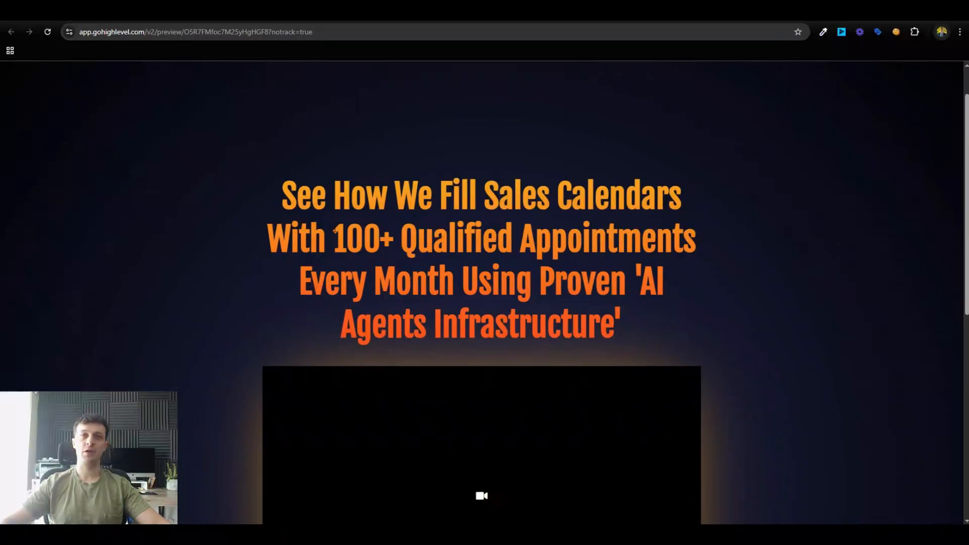
left_click_drag(335, 229, 454, 283)
left_click(463, 271)
left_click_drag(335, 230, 450, 280)
left_click(421, 195)
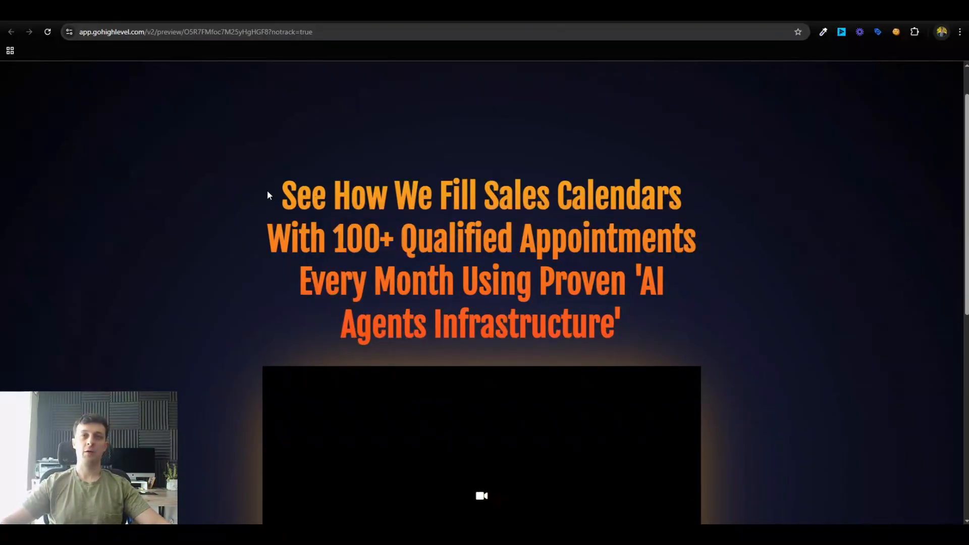
left_click_drag(269, 196, 452, 279)
left_click(333, 230)
left_click(452, 279)
Return to the page builder and select the whole headline text
key("ctrl+shift+Tab")
triple_click(454, 221)
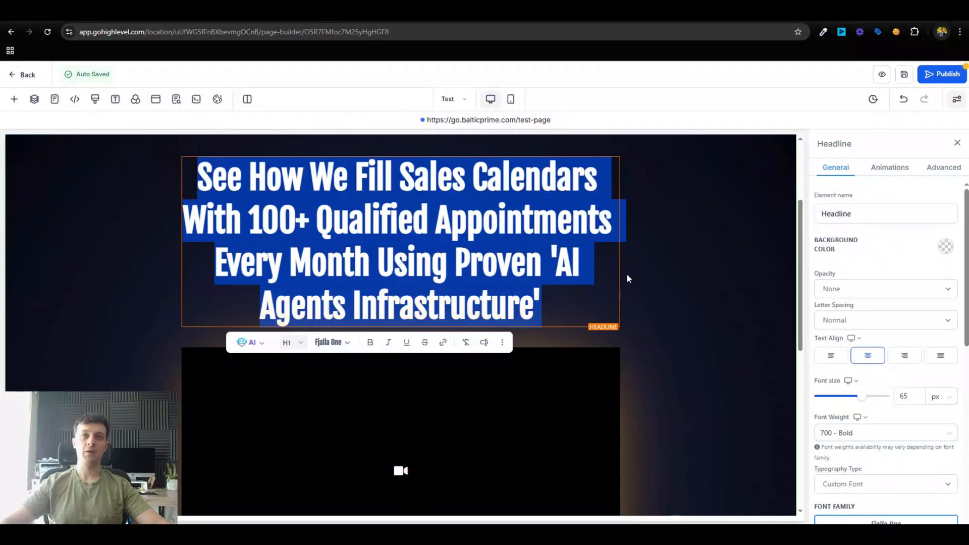
key("BackSpace")
key("BackSpace")
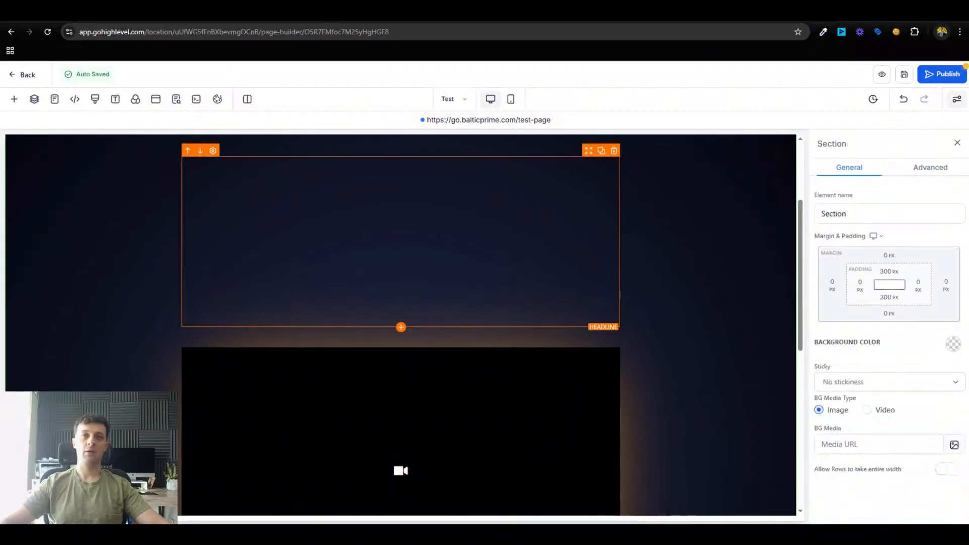
Change the .heroh selector in the page's custom CSS to ".heroh strong" and save the CSS
left_click(95, 101)
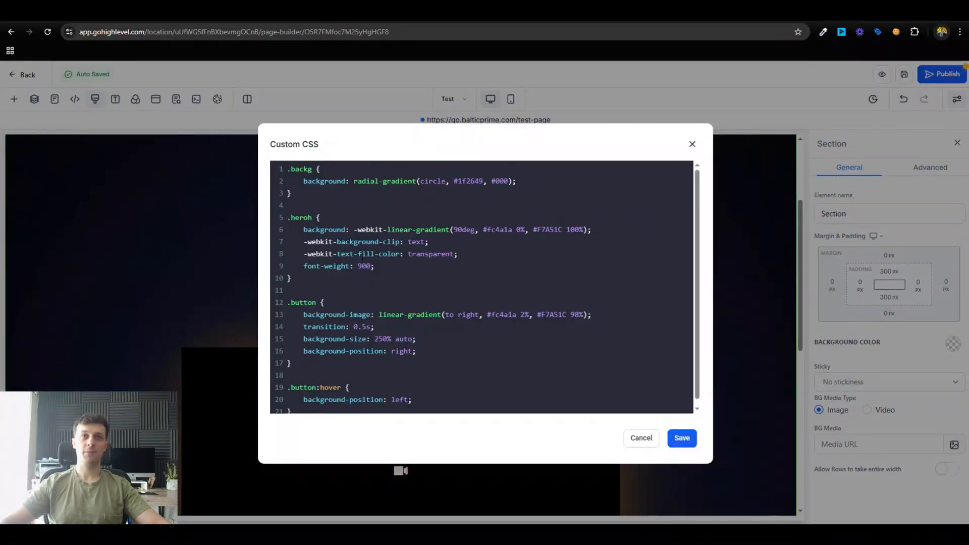
left_click_drag(375, 266, 288, 218)
left_click(354, 266)
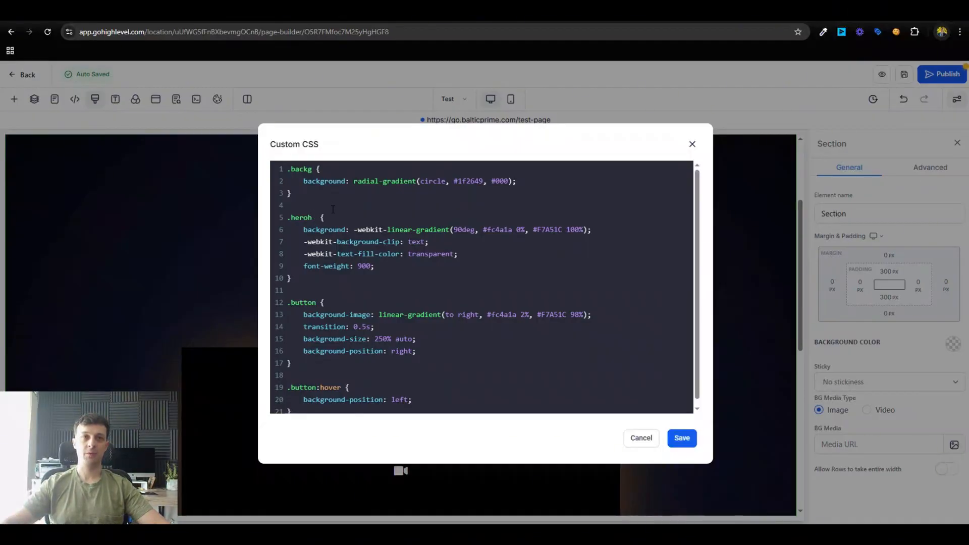
type("strong")
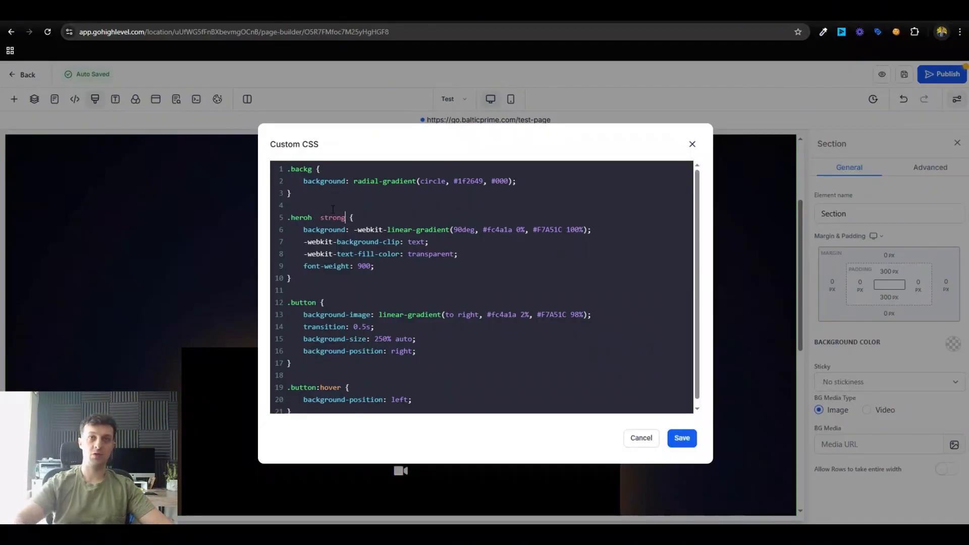
left_click(683, 437)
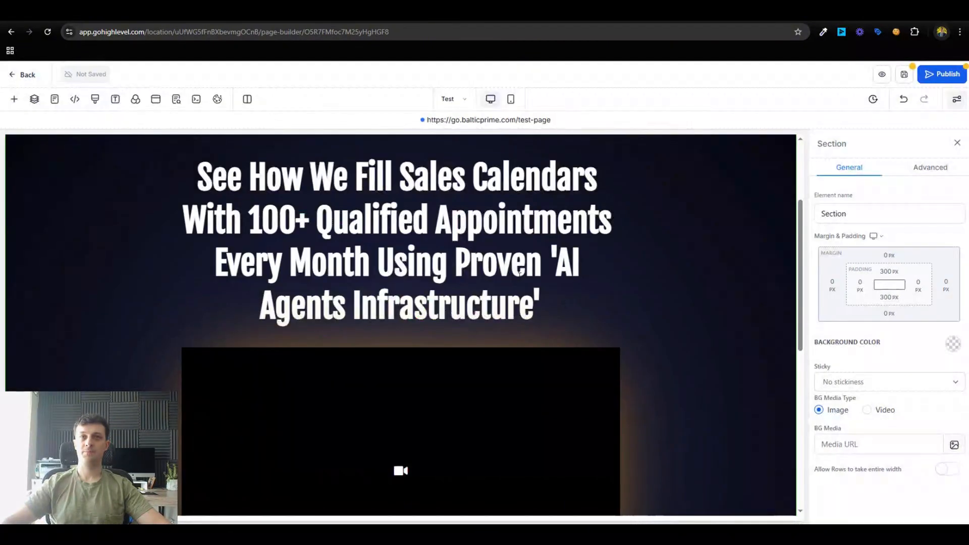
Open the headline text for editing
left_click(520, 274)
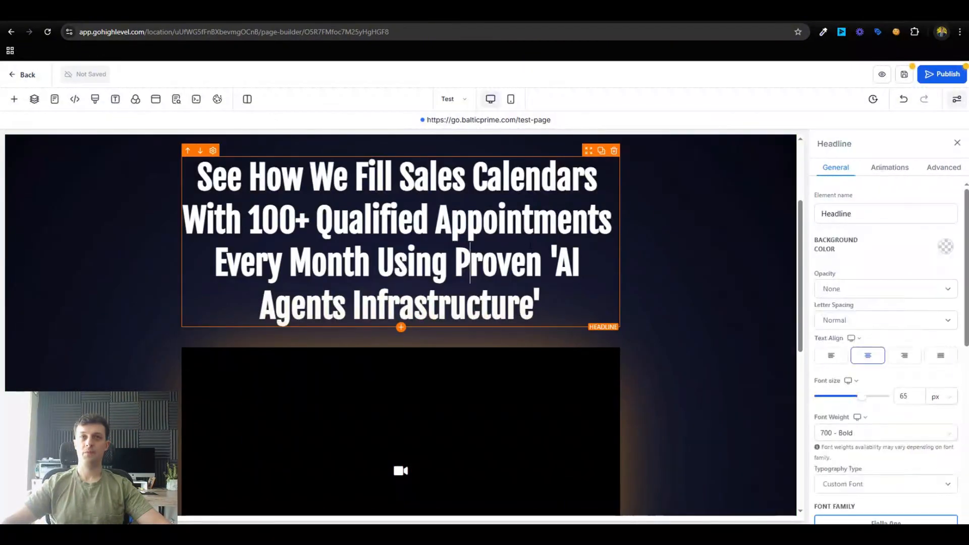